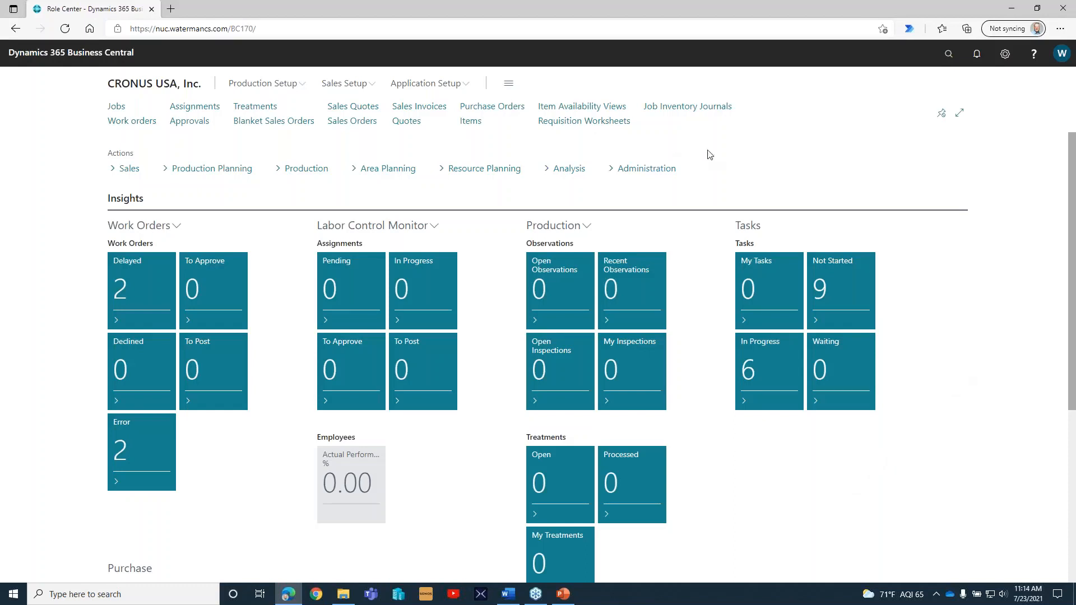
Open the Production Plan and get the data for the SHRUBS planning group.
click(231, 170)
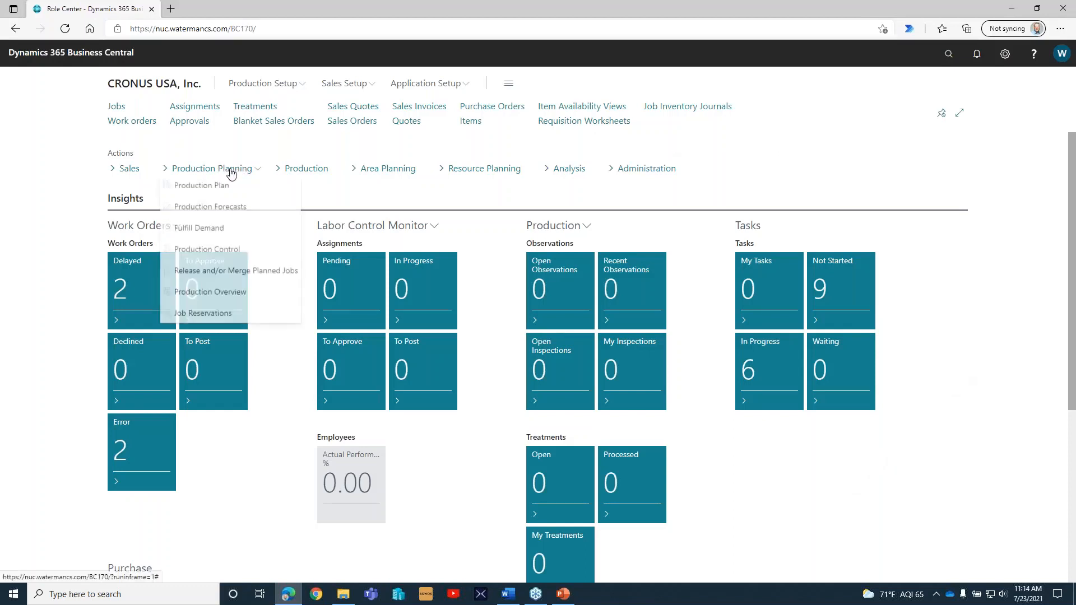
click(228, 184)
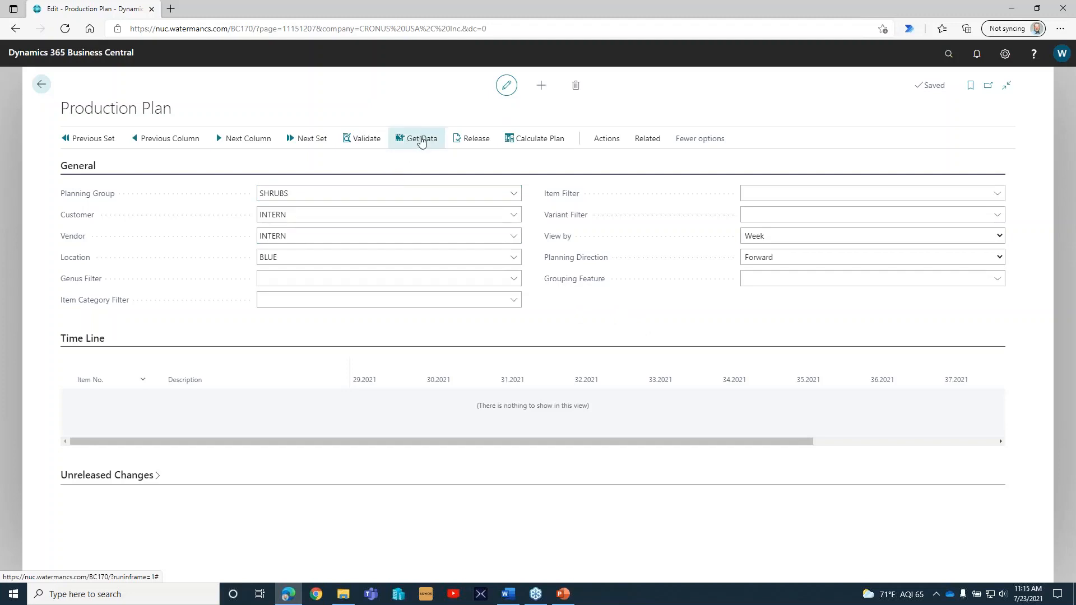
click(421, 139)
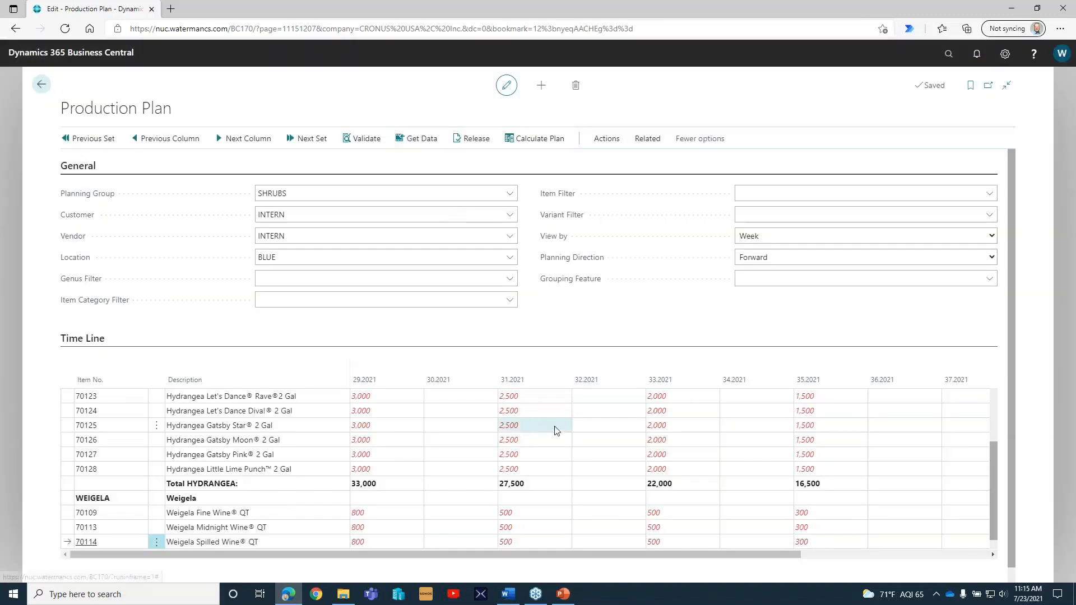
Collapse the General section and review the weekly quantities of the Hydrangea and Weigela items in the Time Line.
click(303, 190)
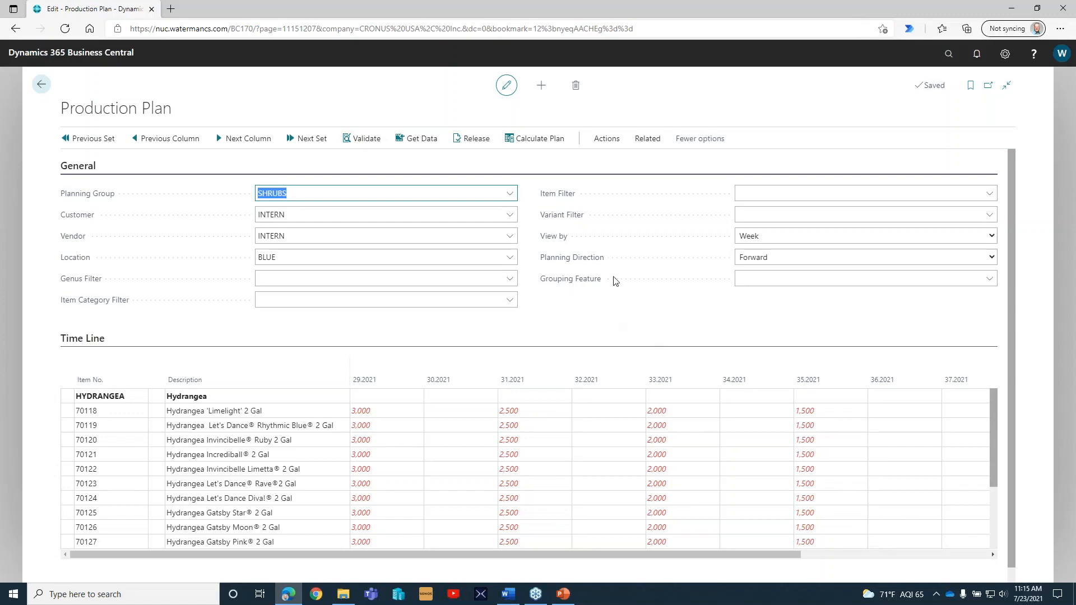
click(616, 312)
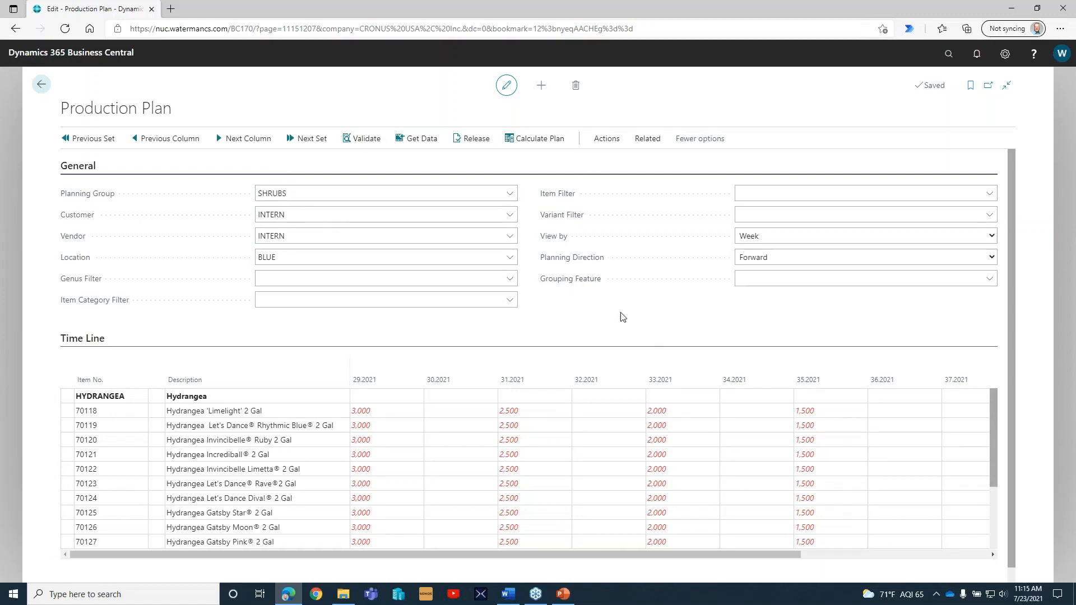
click(66, 166)
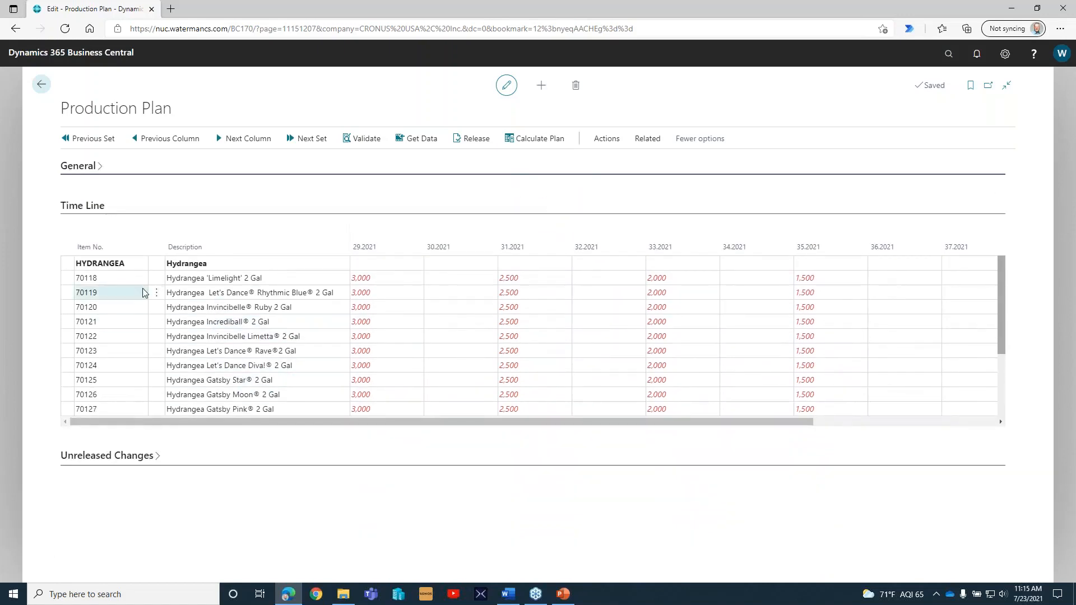
scroll(419, 310, down, 2)
scroll(420, 310, down, 3)
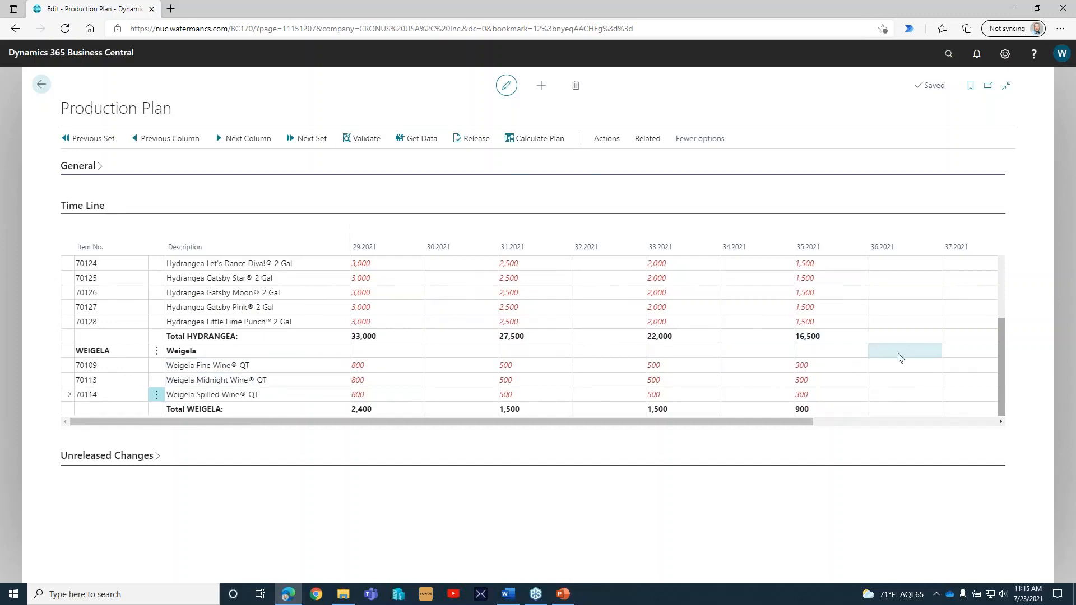
scroll(898, 355, up, 5)
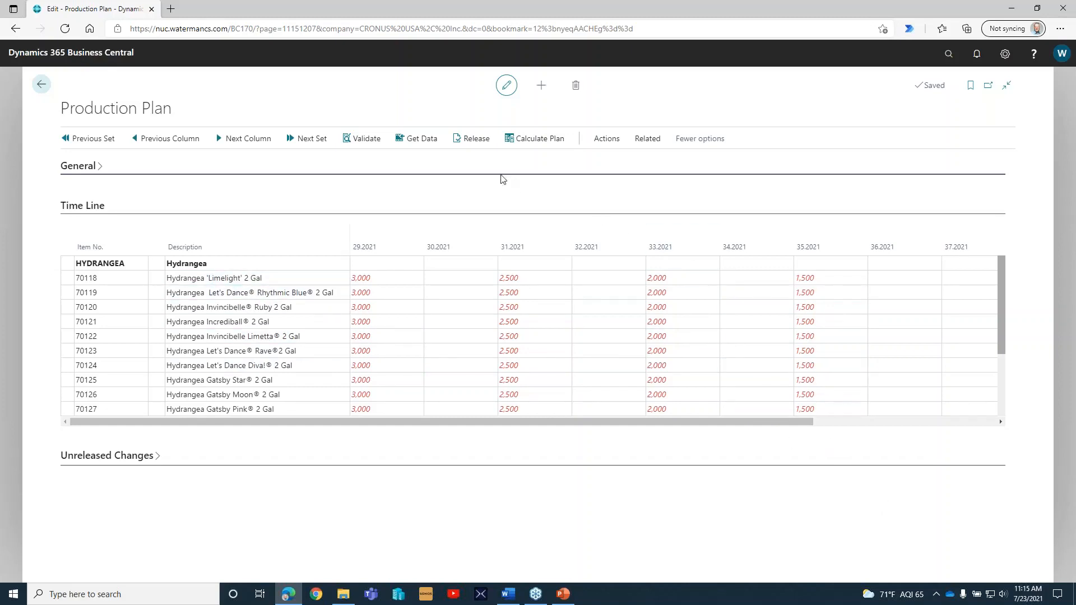
Release the production plan to create the planned jobs.
click(475, 139)
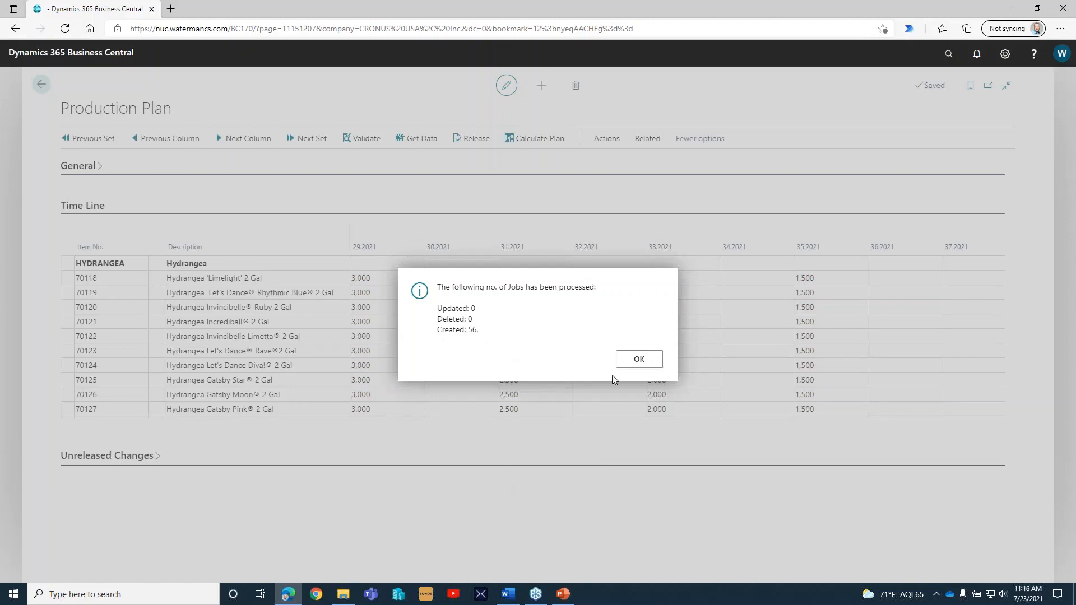
click(639, 359)
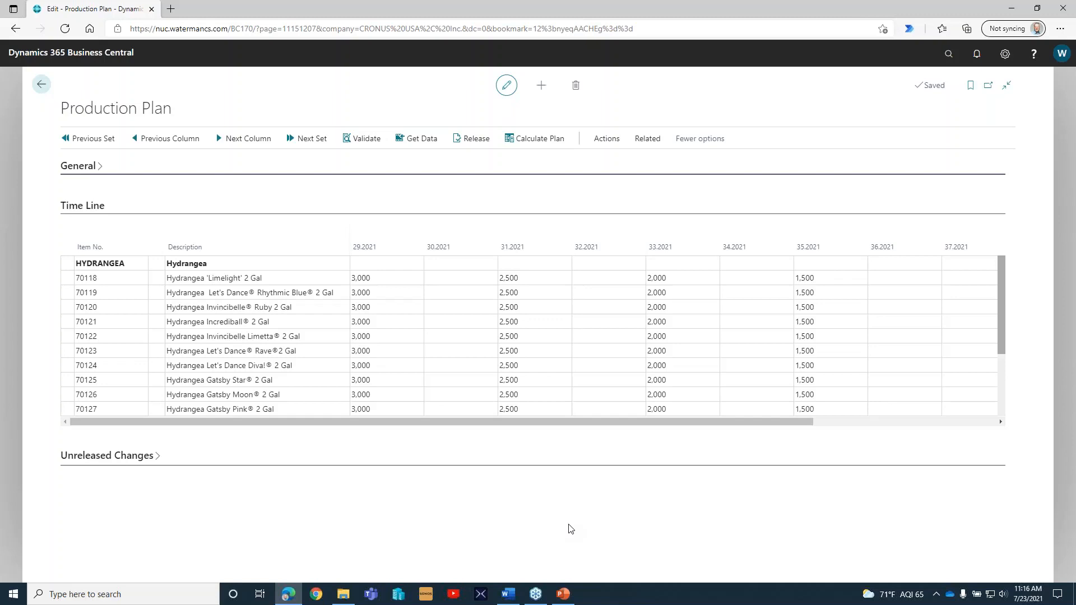
Open the job card from the production plan entry for item 70118, Hydrangea 'Limelight' 2 Gal, in week 29.2021.
click(382, 278)
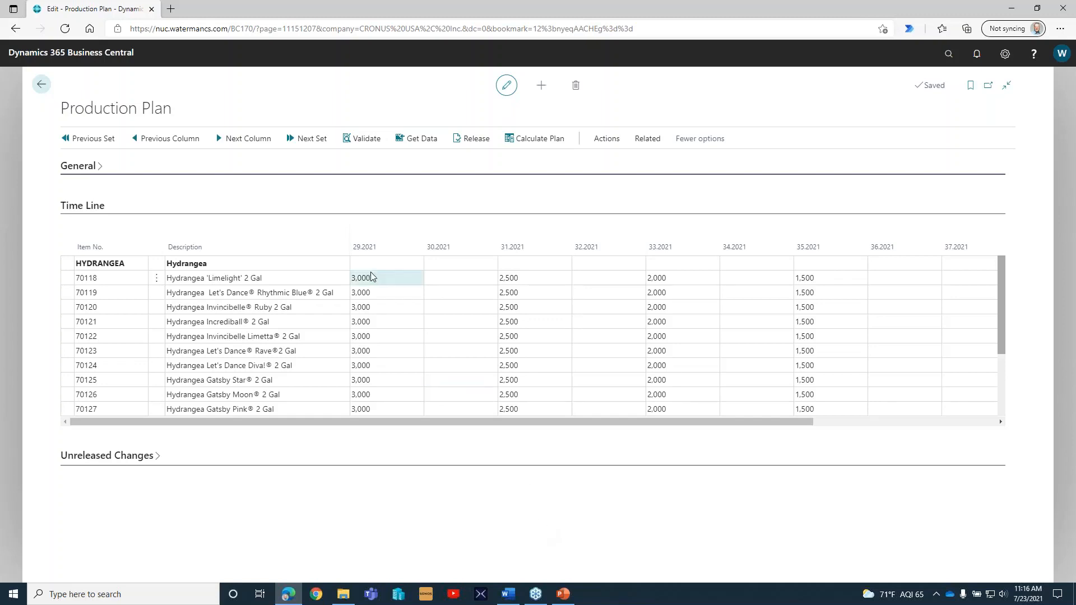
click(414, 279)
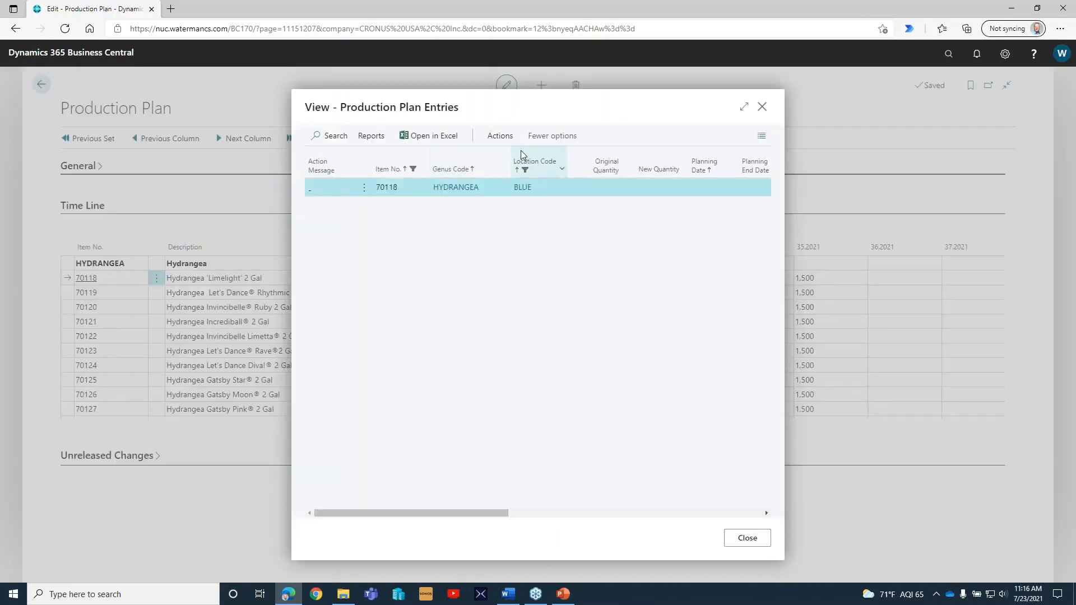
click(504, 140)
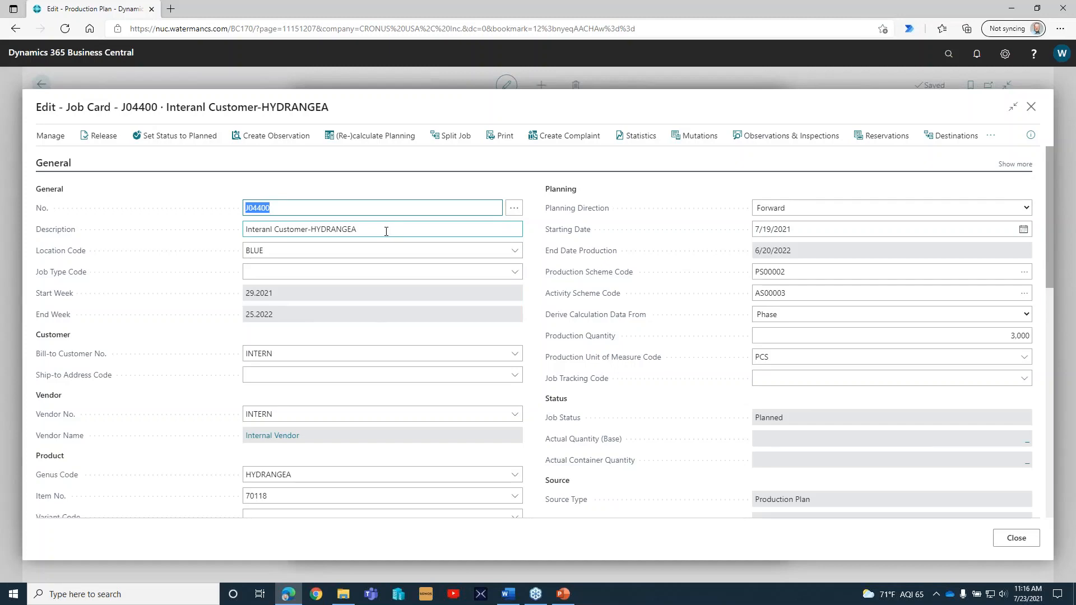
Review the job card's general fields, including location code, product details and planning direction.
scroll(412, 291, down, 3)
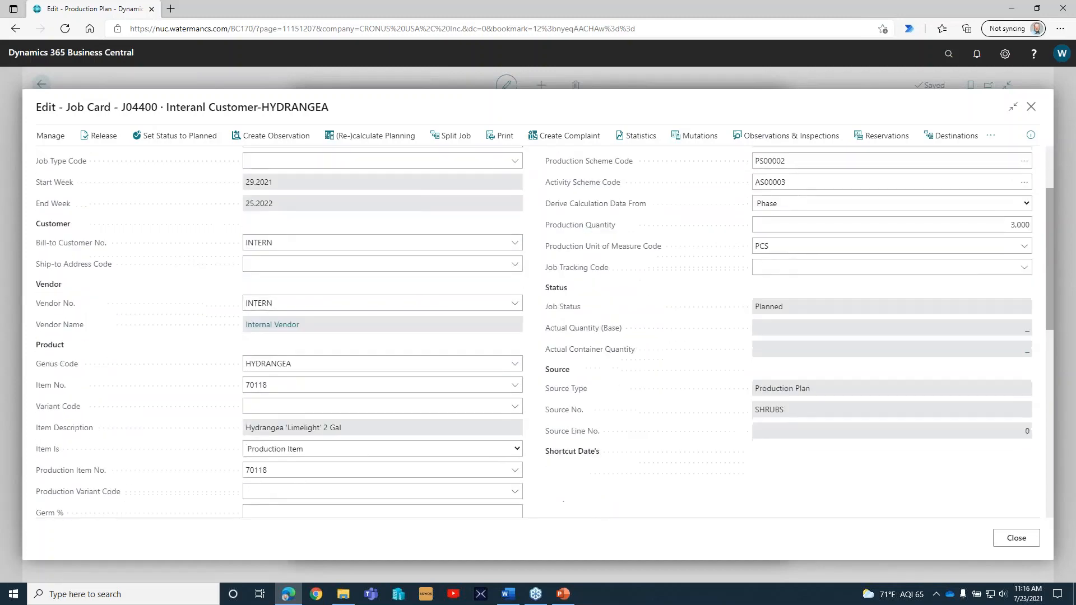
scroll(293, 257, up, 3)
click(281, 252)
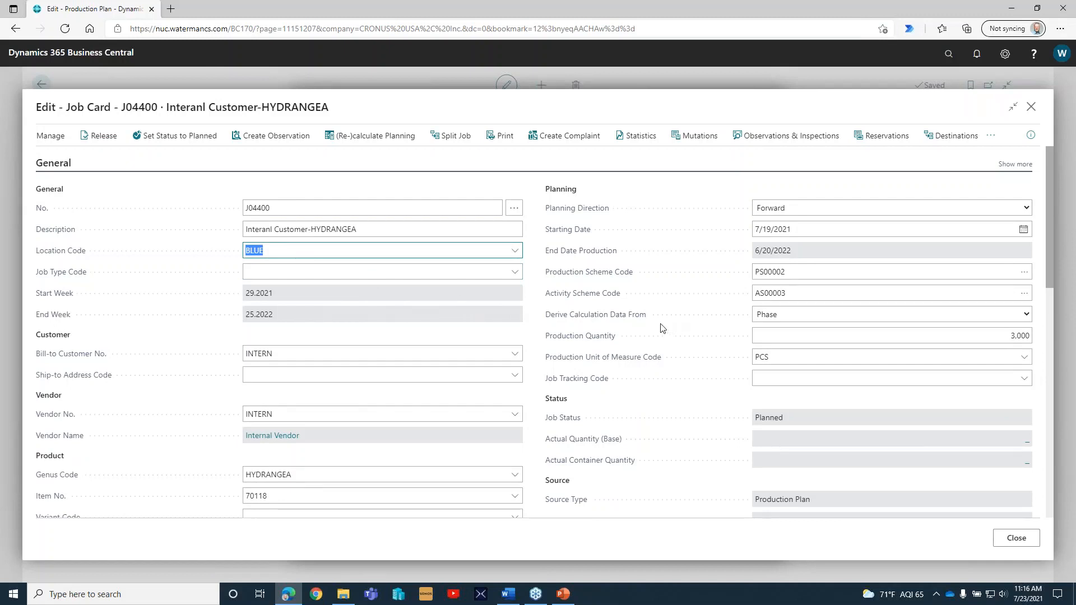
click(791, 209)
click(793, 224)
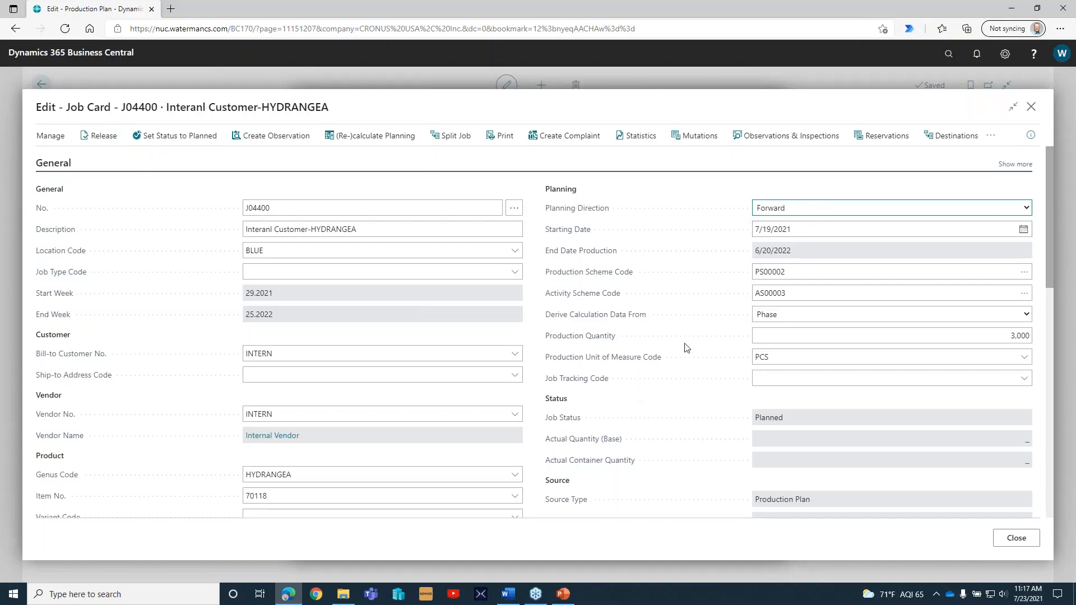
Collapse the job's Activity Scheme and examine the phases, dates and planned quantities in the Production Scheme.
scroll(681, 344, down, 5)
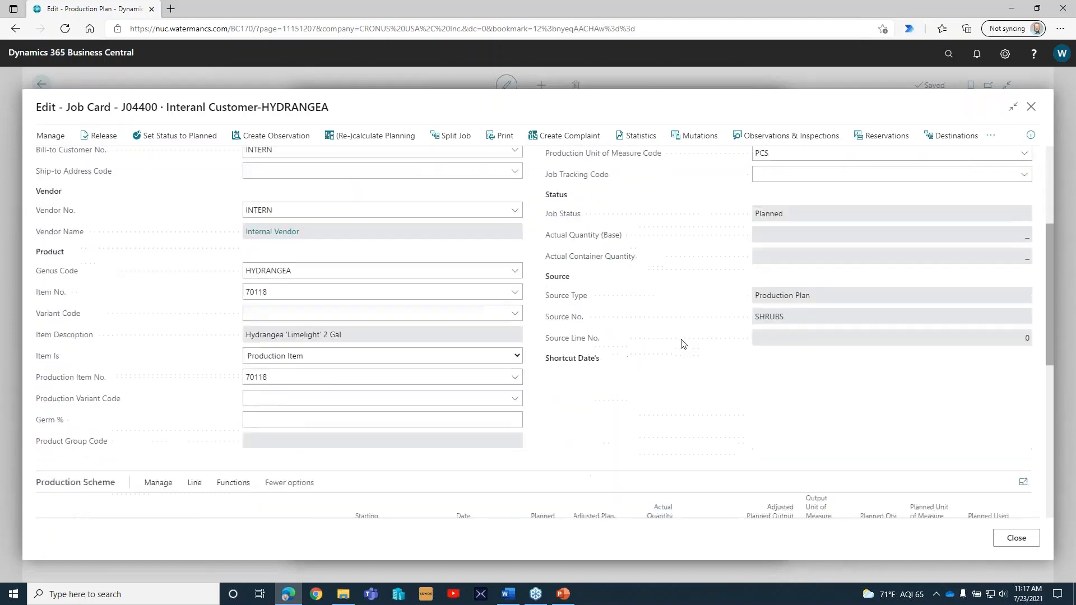
scroll(681, 344, down, 5)
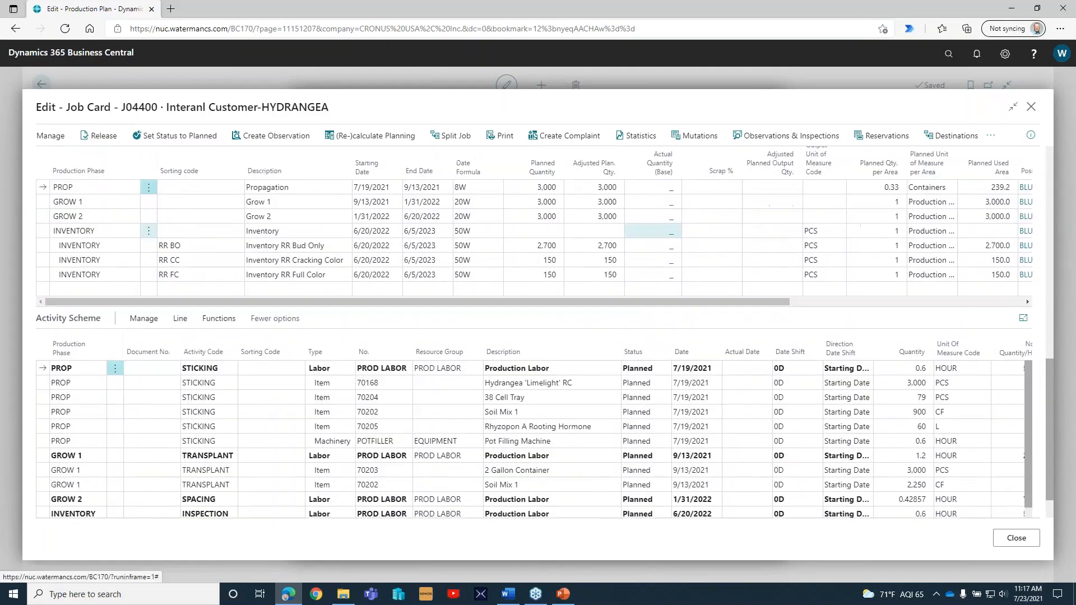
click(54, 323)
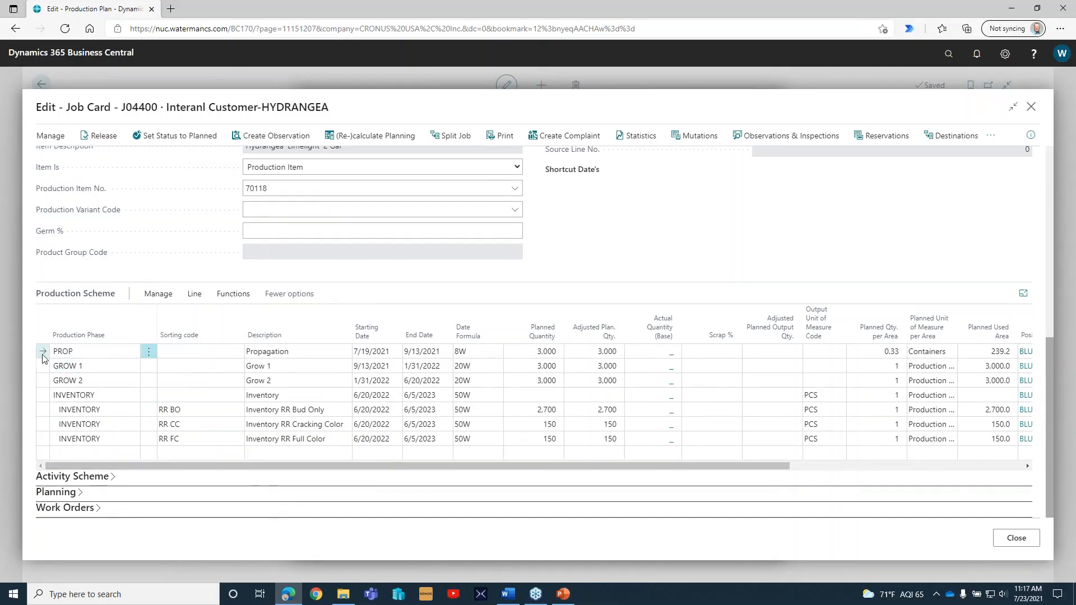
click(90, 353)
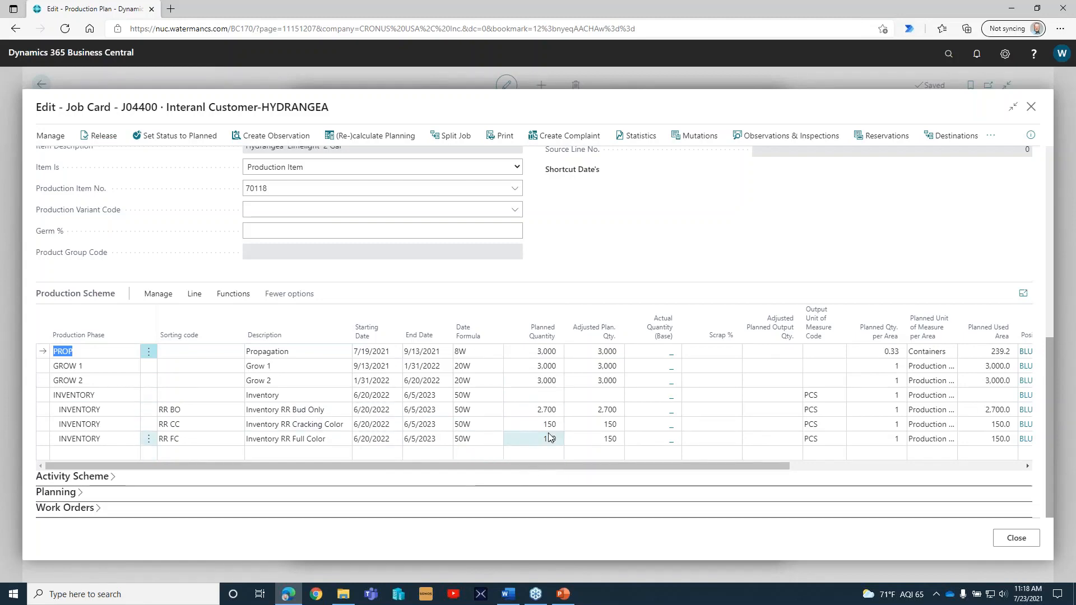
scroll(532, 386, up, 10)
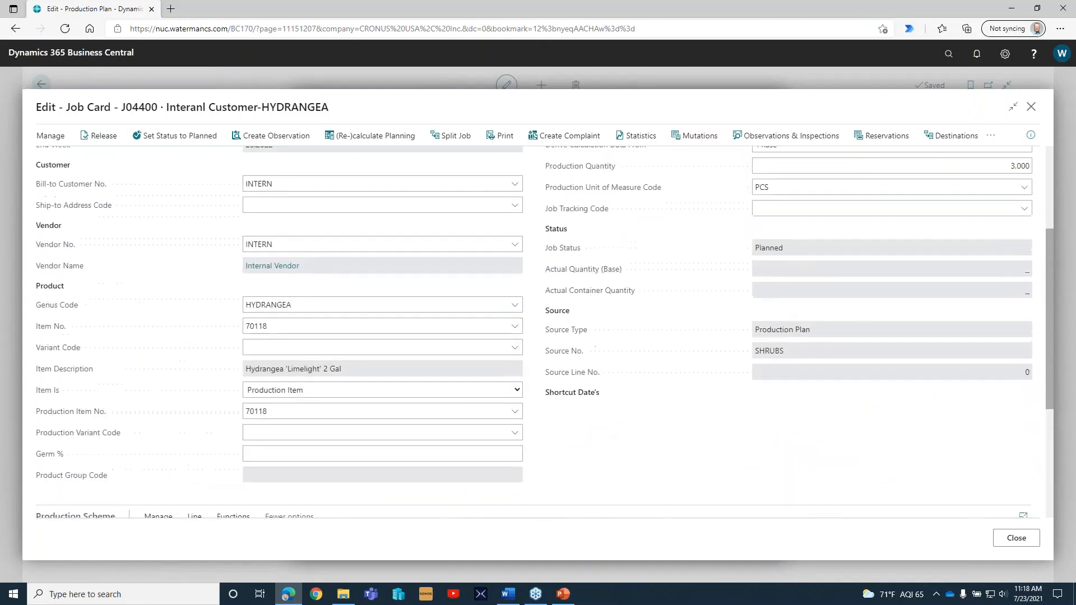
scroll(532, 331, down, 10)
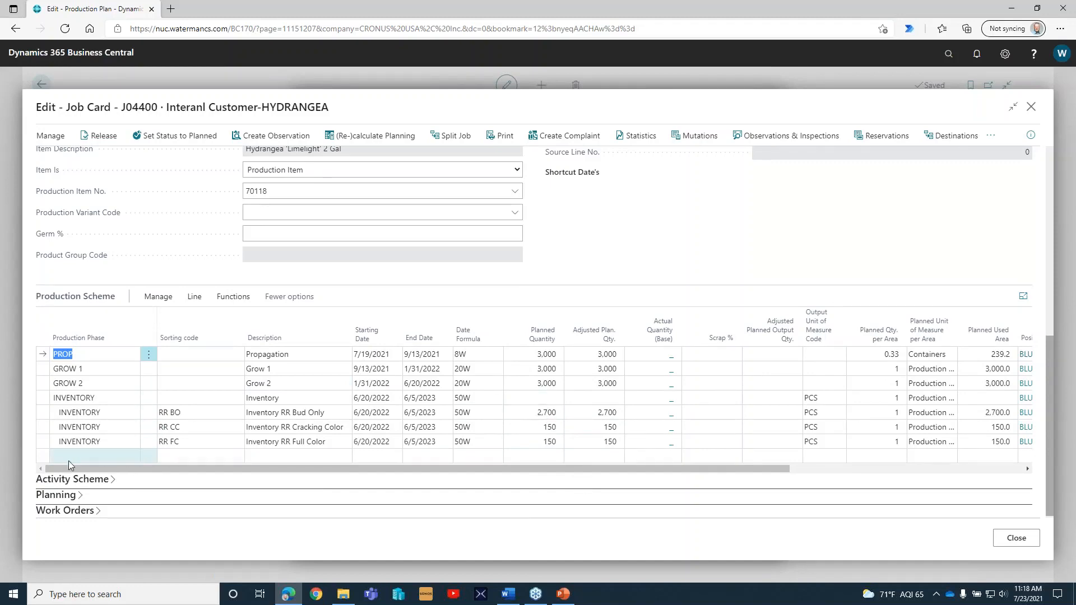
Expand the Activity Scheme and compare its activities with the Production Scheme phases.
click(84, 480)
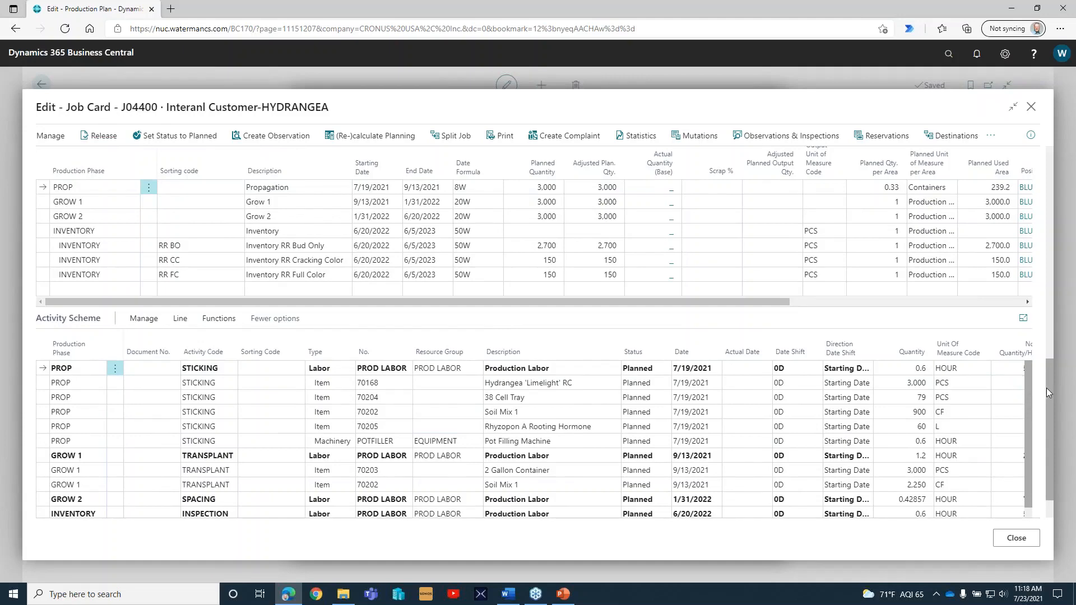
mouse_move(1048, 381)
mouse_down()
mouse_move(1050, 359)
mouse_move(1051, 390)
mouse_up()
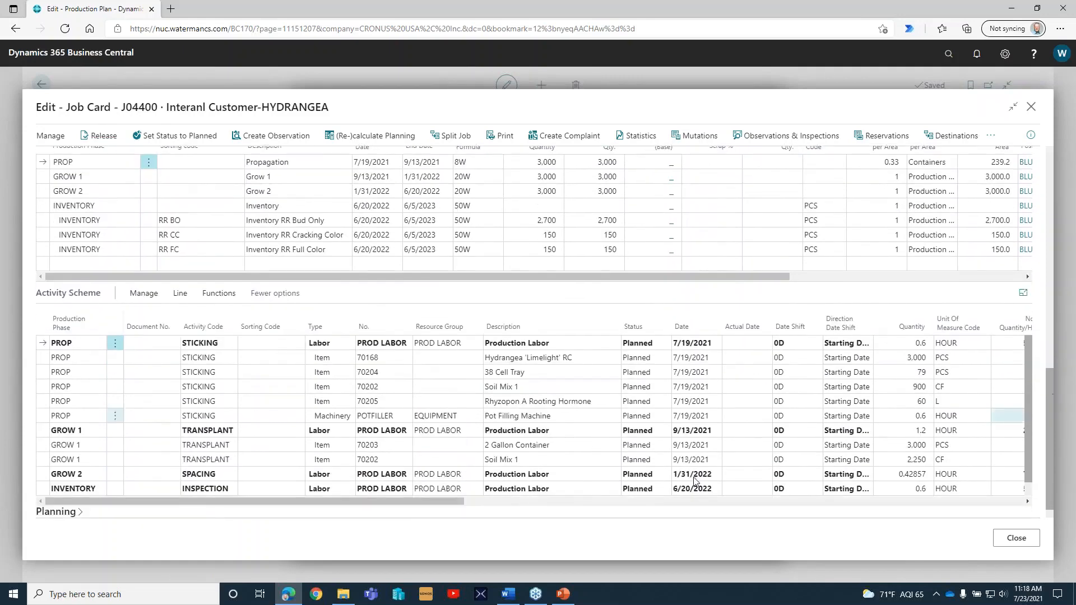
scroll(328, 466, up, 4)
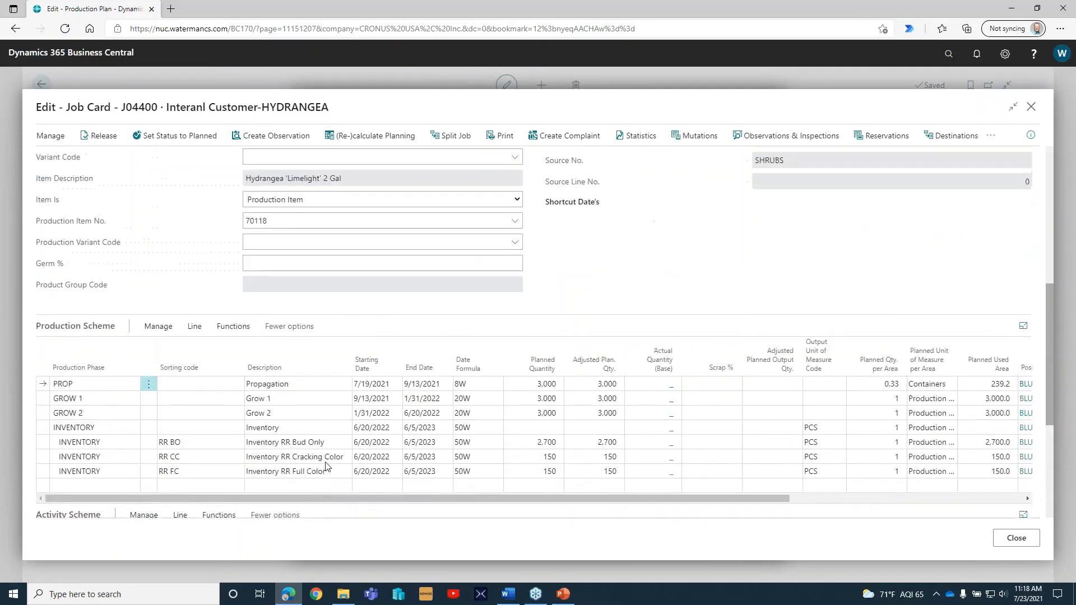
scroll(327, 465, down, 3)
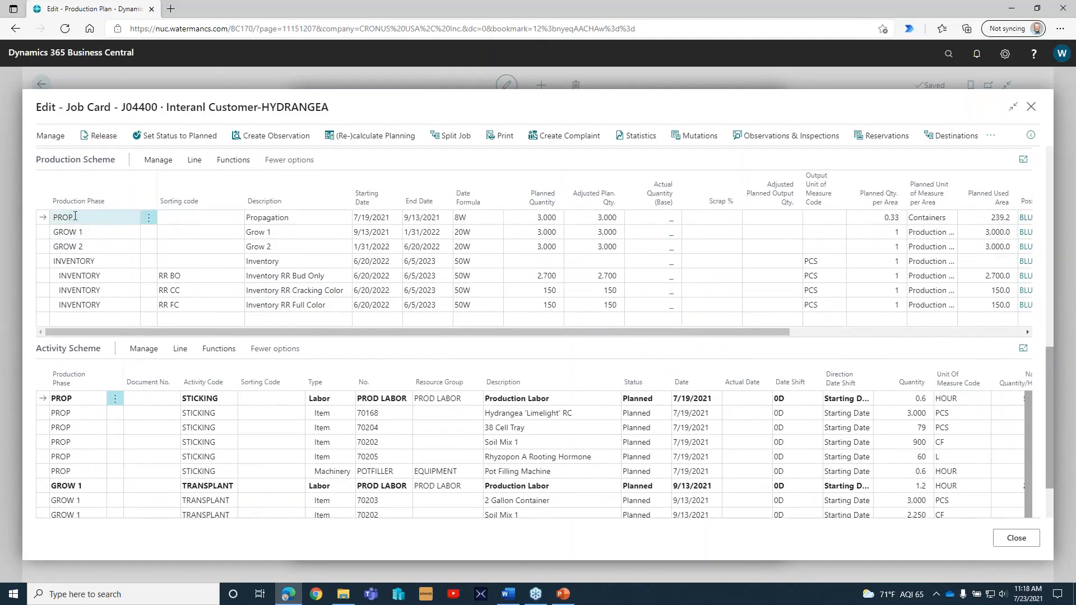
Go through the item, machinery and labor lines of the STICKING activity in the PROP phase.
click(583, 416)
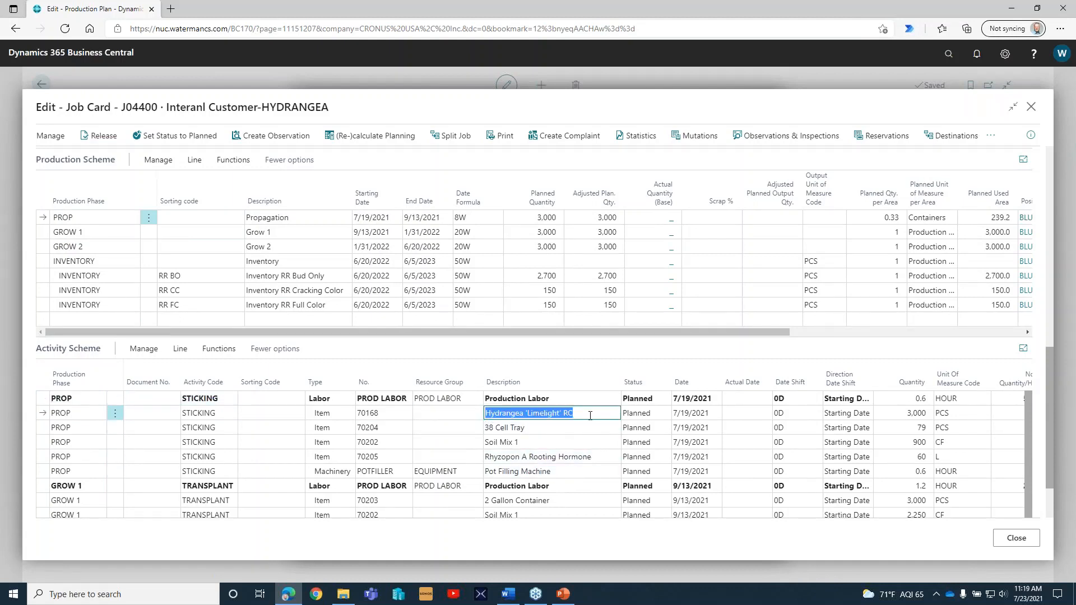
key(Down)
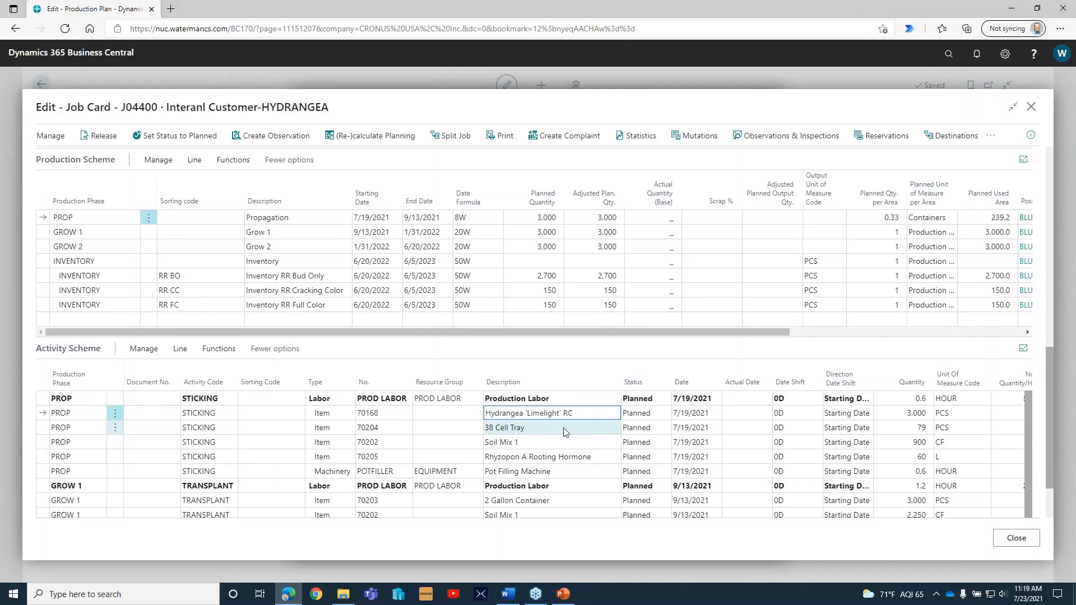
key(Down)
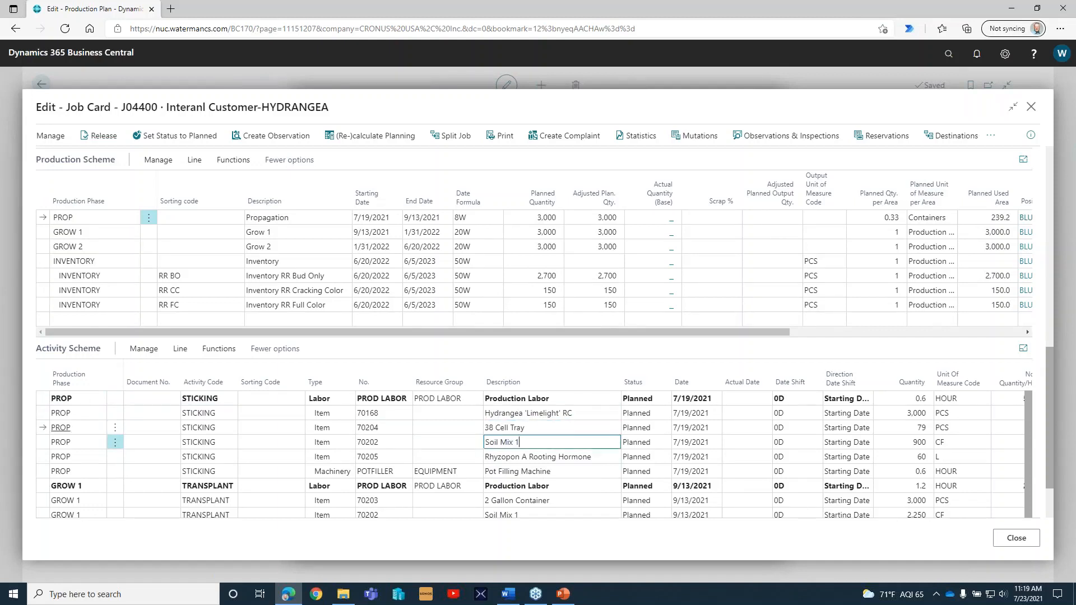
key(Down)
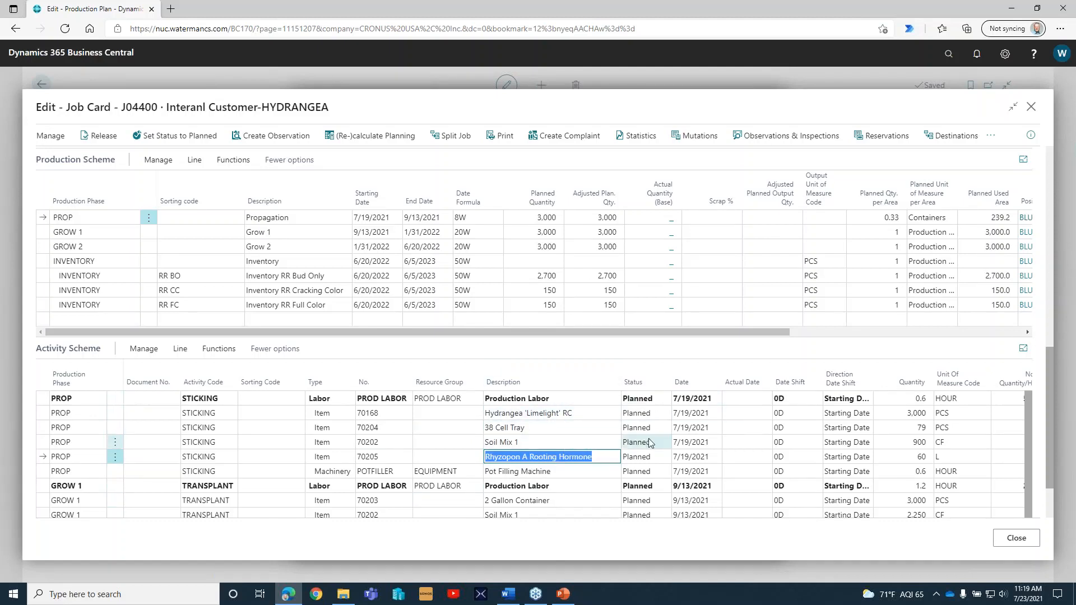
click(575, 474)
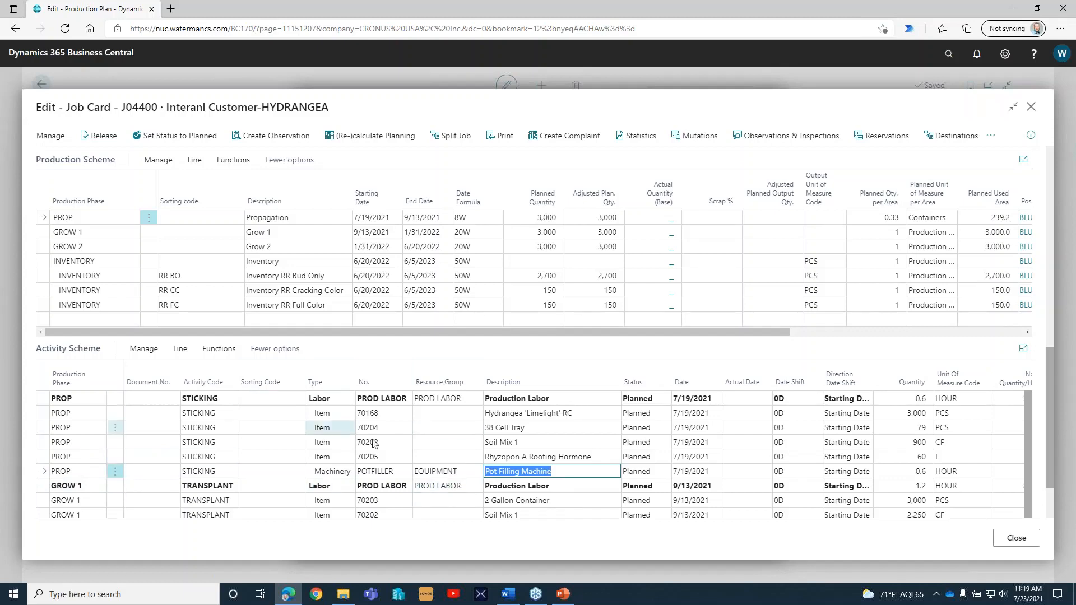
click(58, 399)
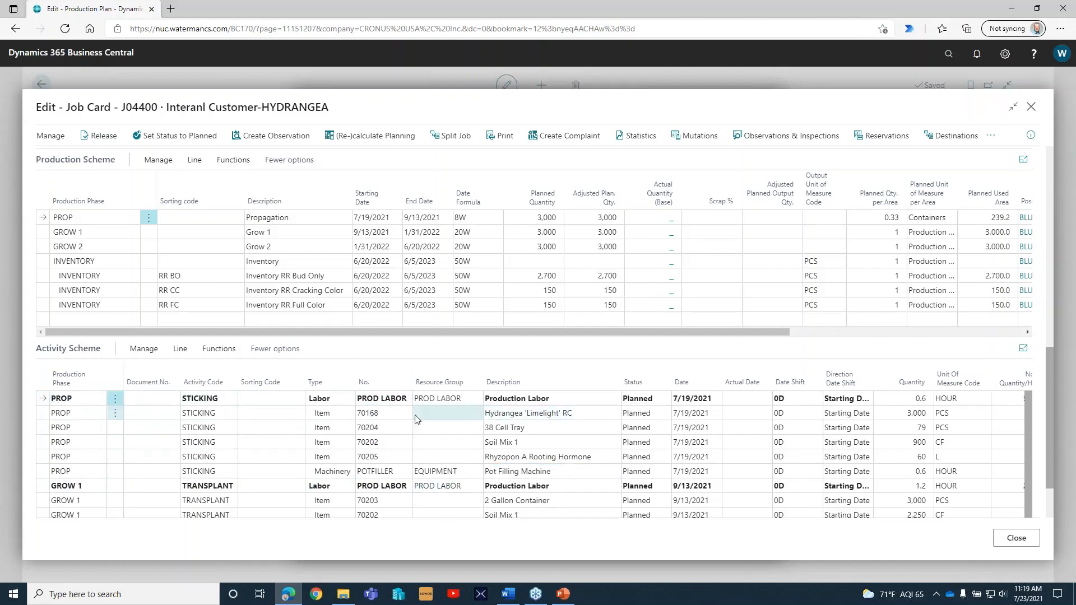
Review the GROW 1 transplant, GROW 2 spacing and INVENTORY inspection lines of the Activity Scheme.
click(61, 487)
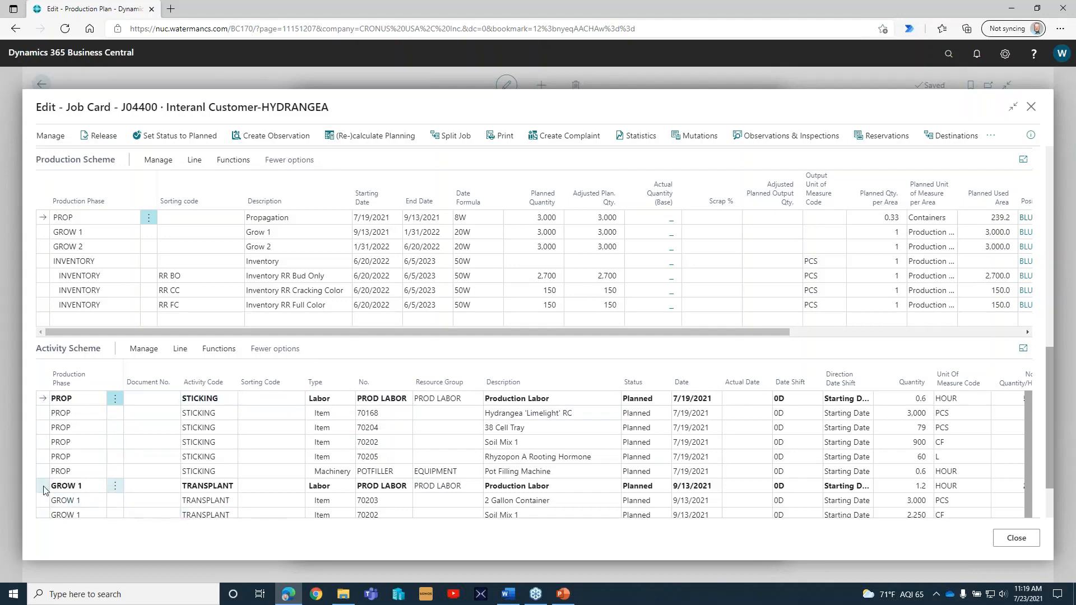
scroll(332, 472, down, 1)
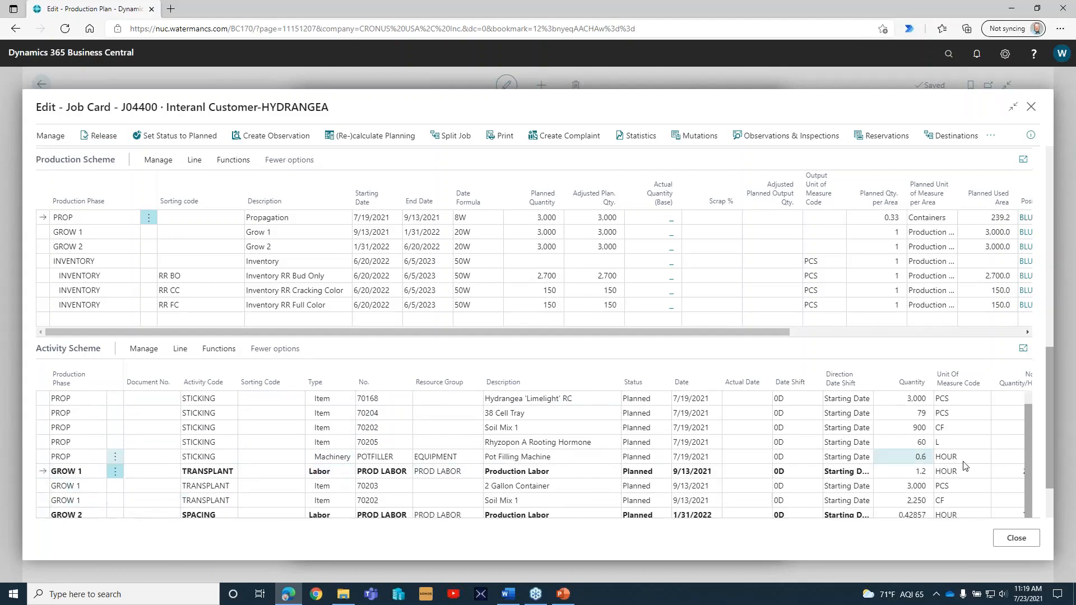
scroll(1052, 491, down, 2)
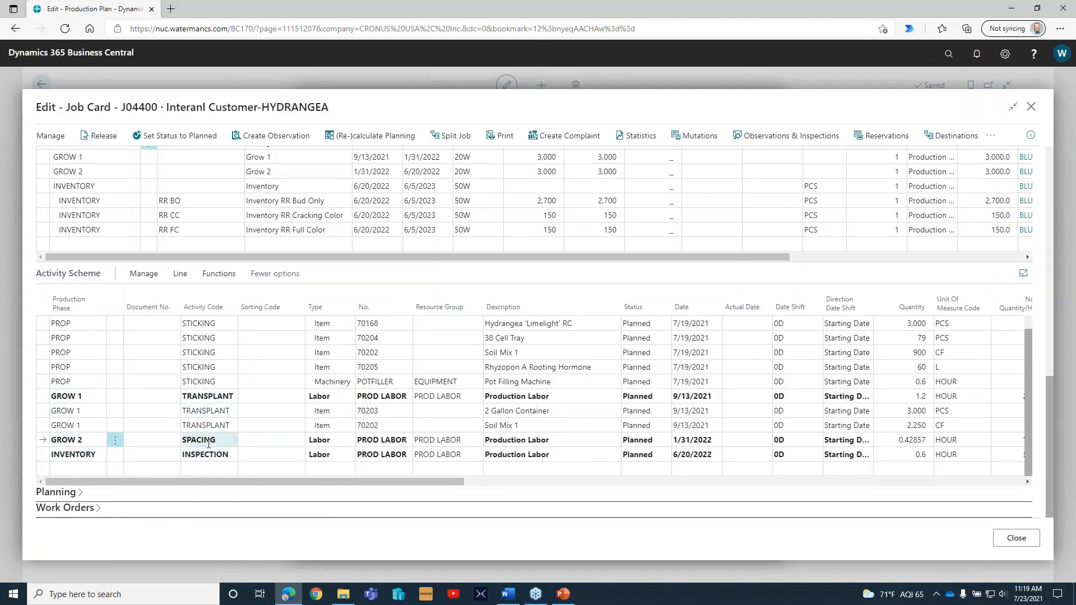
Review the status of the Activity Scheme lines and their document type, outstanding quantity and cost columns.
click(228, 442)
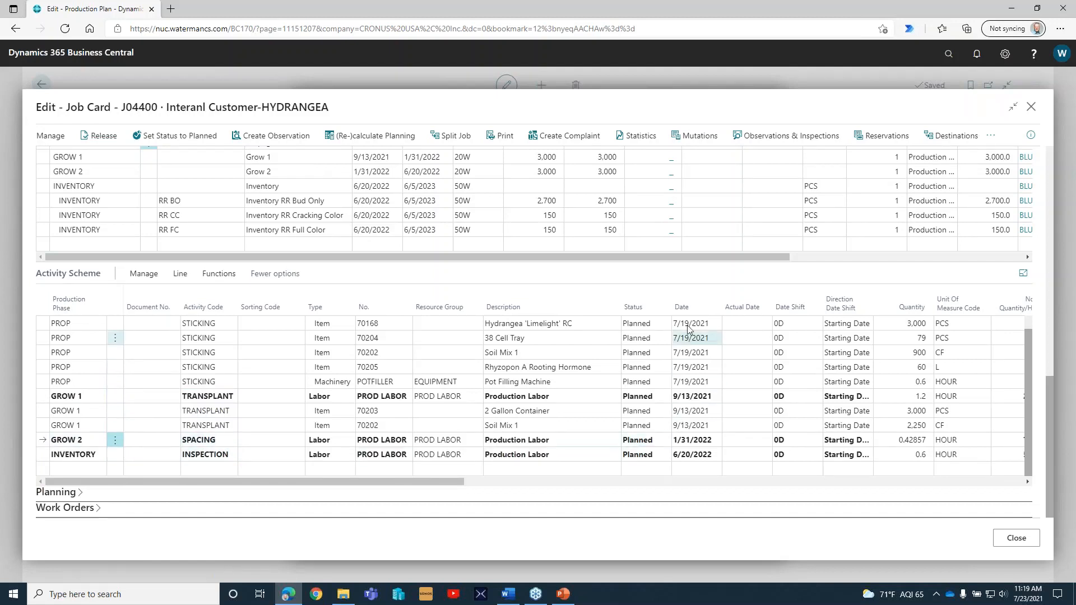
click(645, 328)
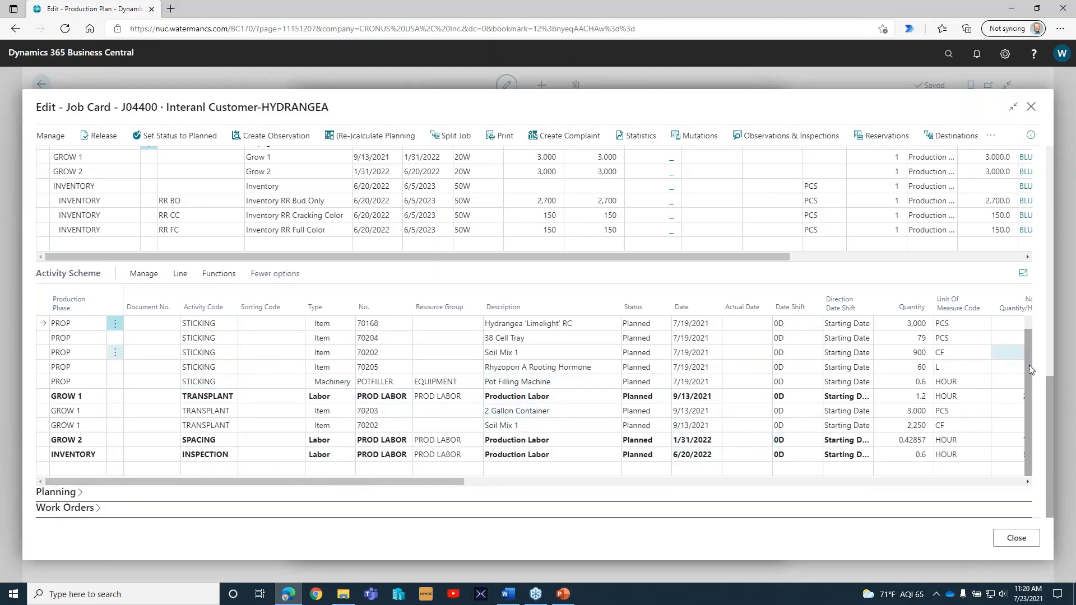
scroll(1026, 337, up, 1)
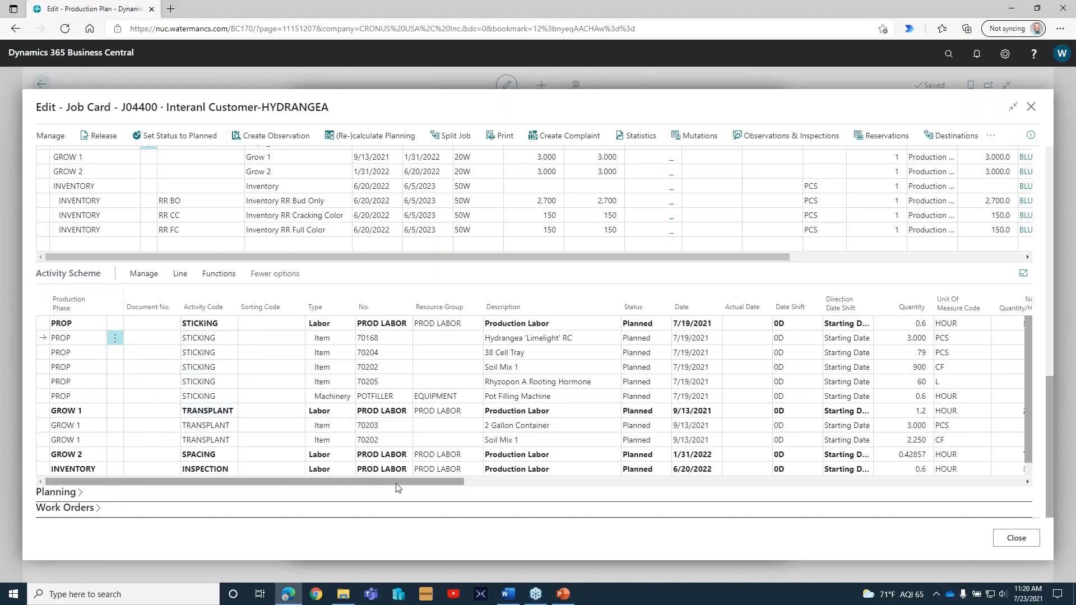
drag(396, 484, 736, 495)
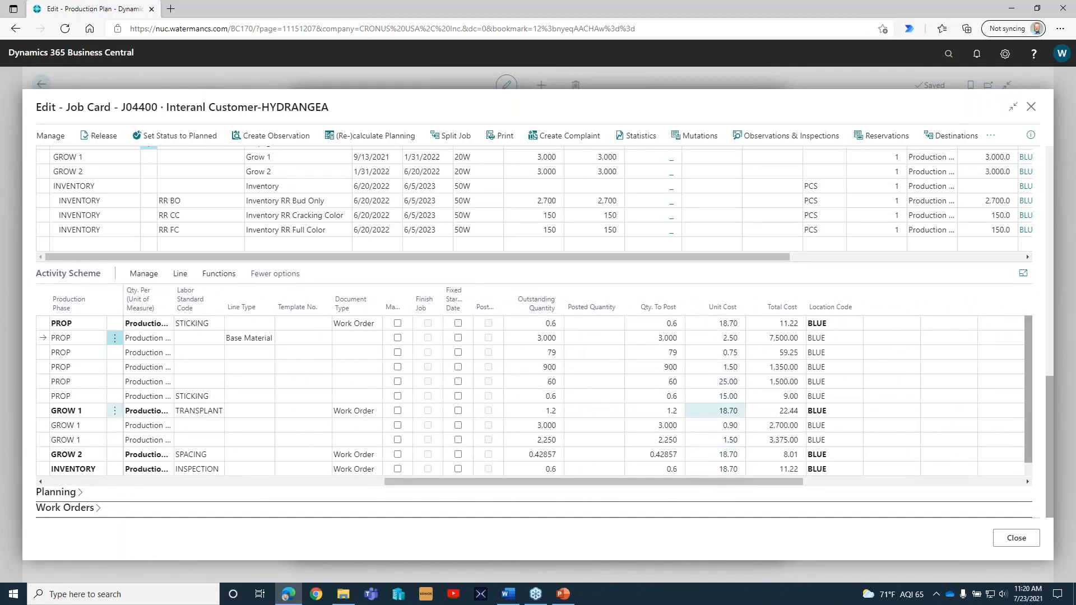
Open the job's statistics, examine the scheme lines behind the planned material costs, and return to the job card.
click(629, 136)
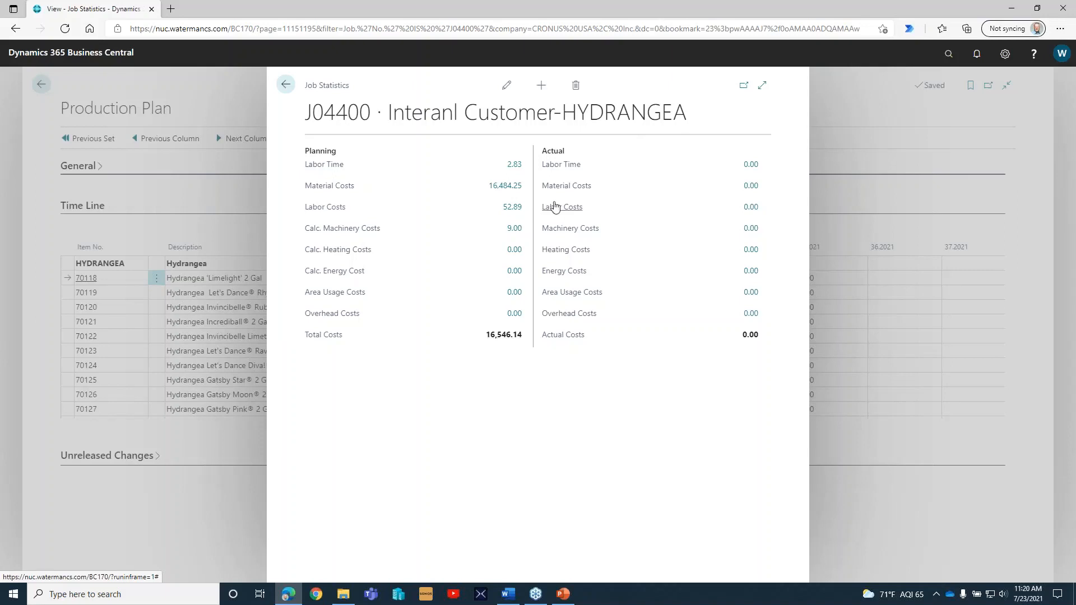
click(518, 187)
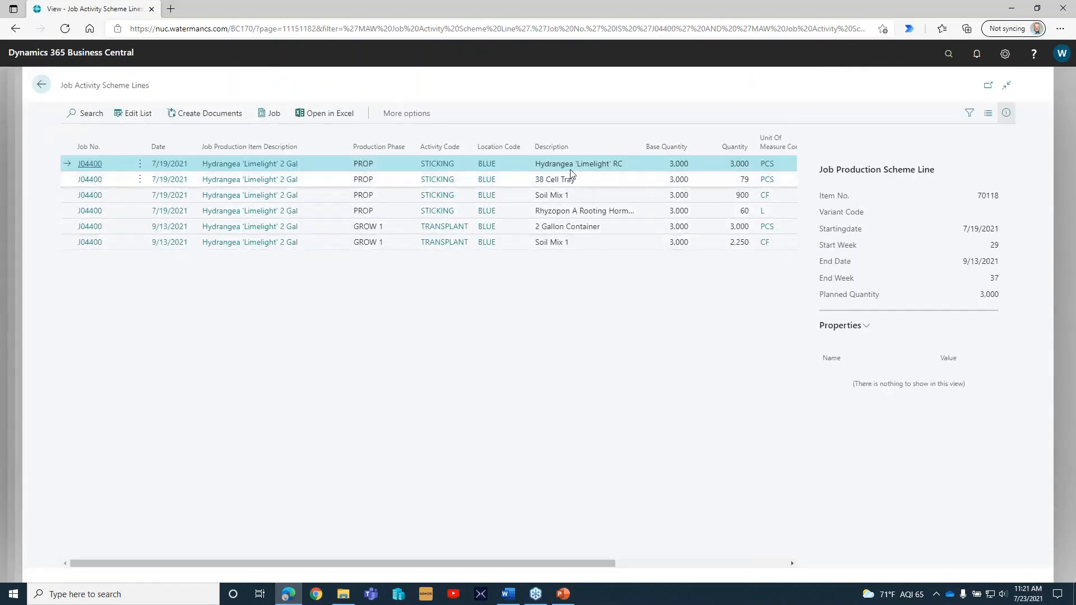
click(600, 183)
click(604, 203)
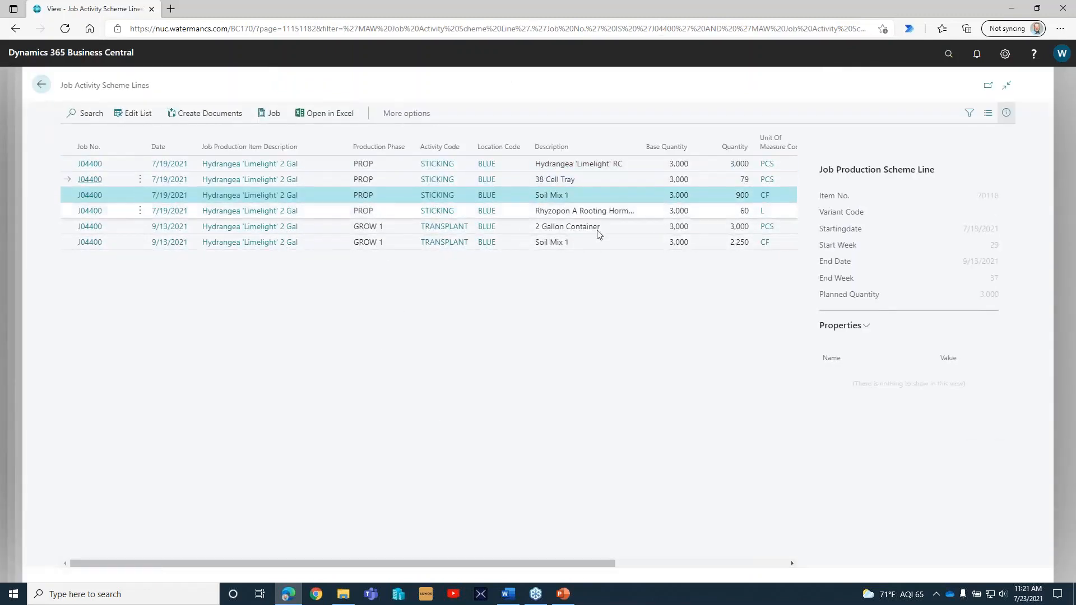
click(42, 85)
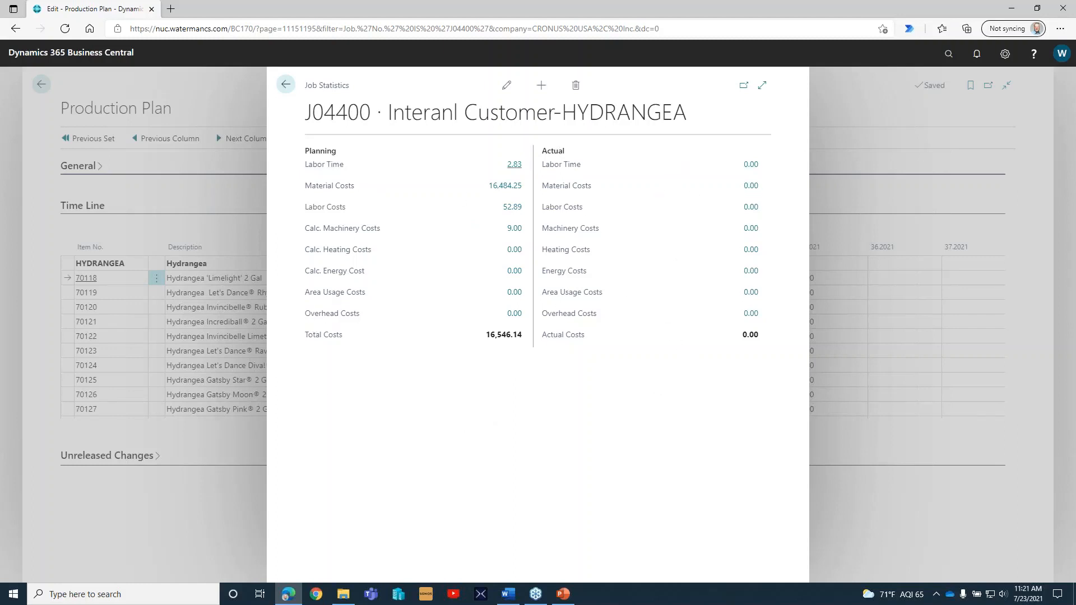
click(285, 84)
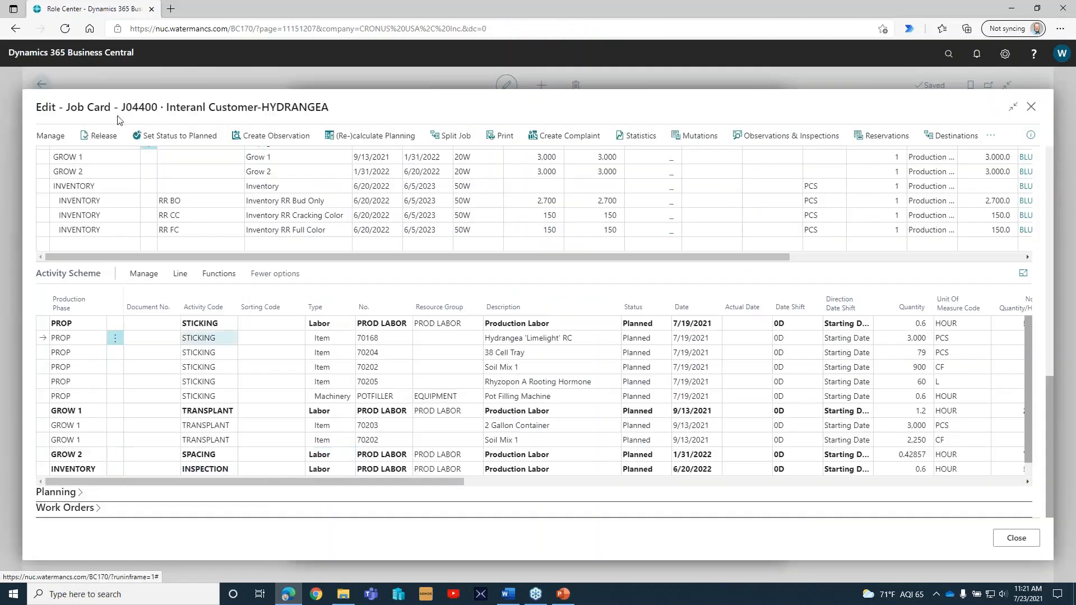
Close the job card and the production plan, and open Production Control.
click(1032, 108)
click(741, 539)
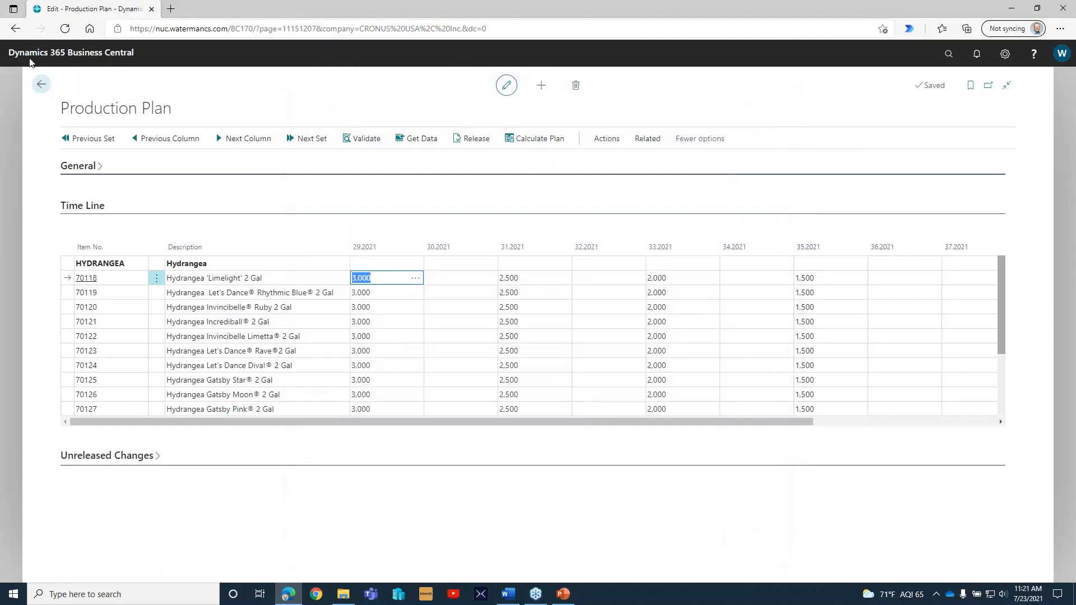
click(41, 84)
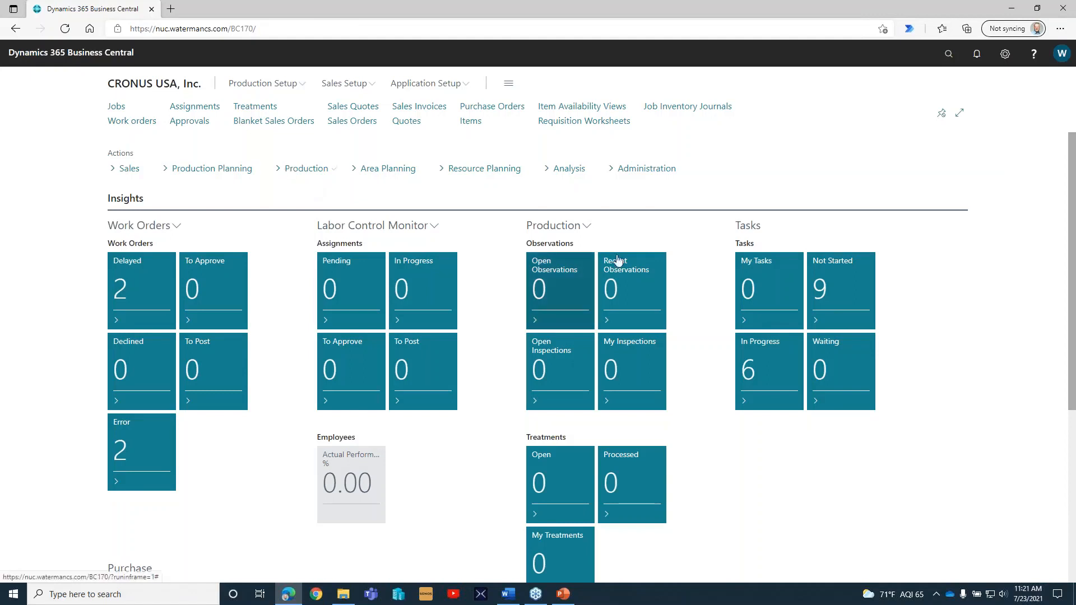
click(238, 174)
click(223, 254)
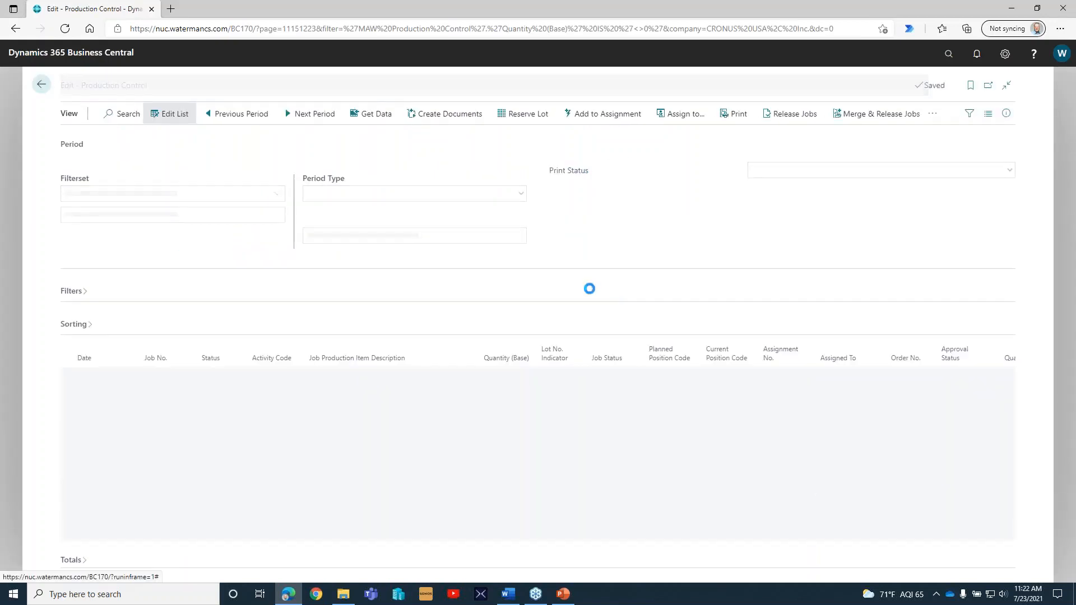
Set the period to today's week with period type Week and go through the planned sticking activities.
click(398, 235)
text(today)
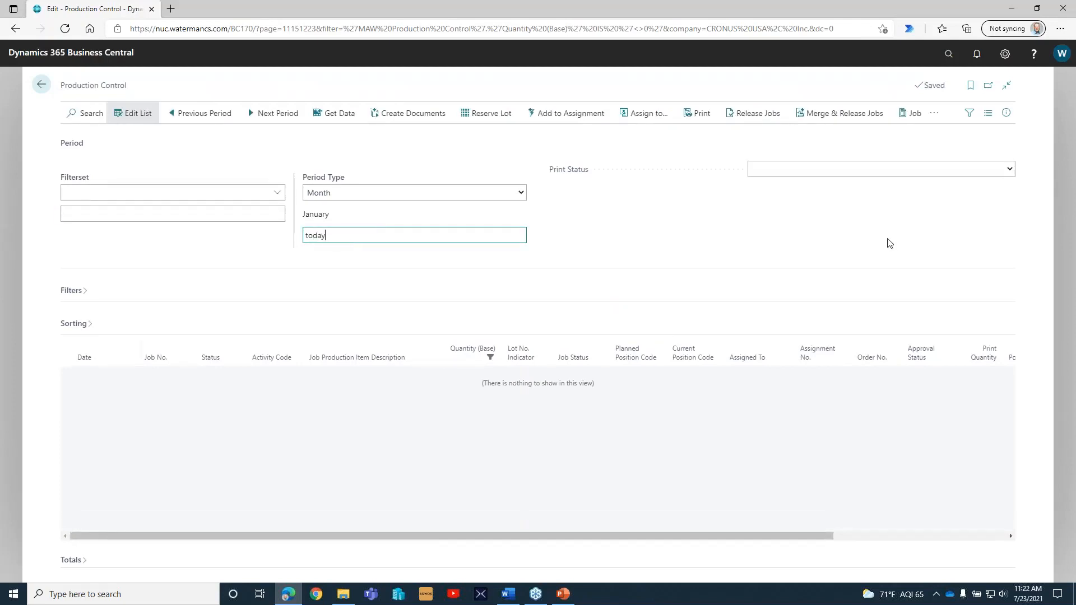
key(Tab)
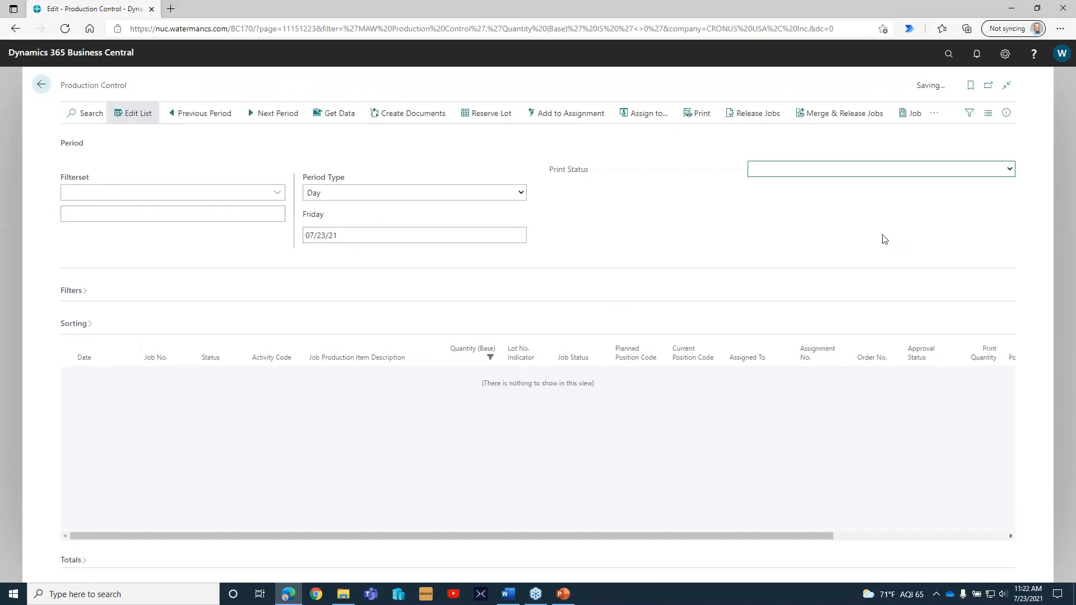
click(522, 194)
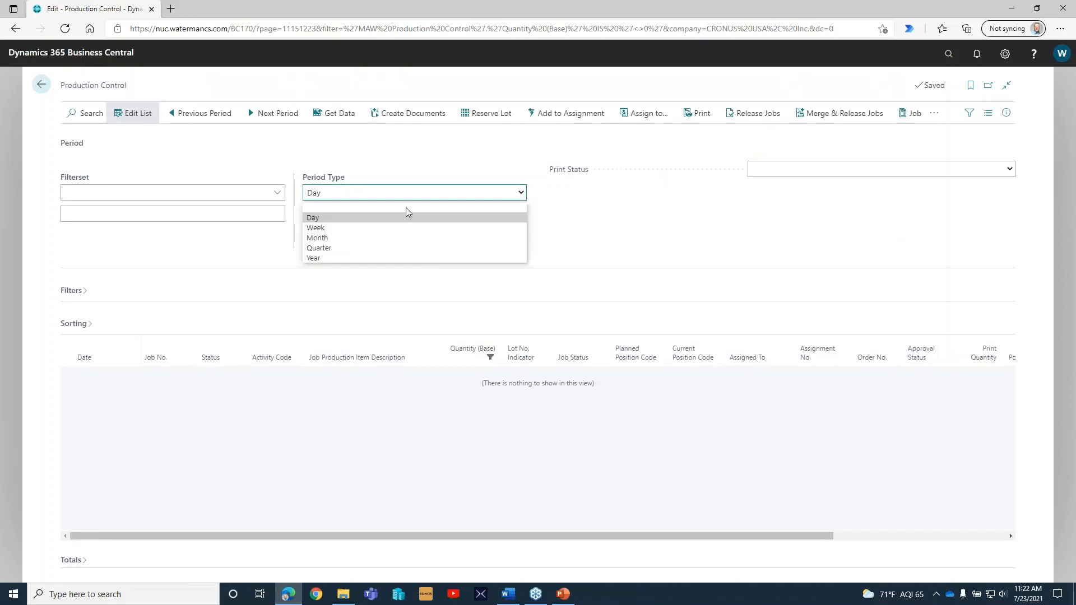
click(356, 229)
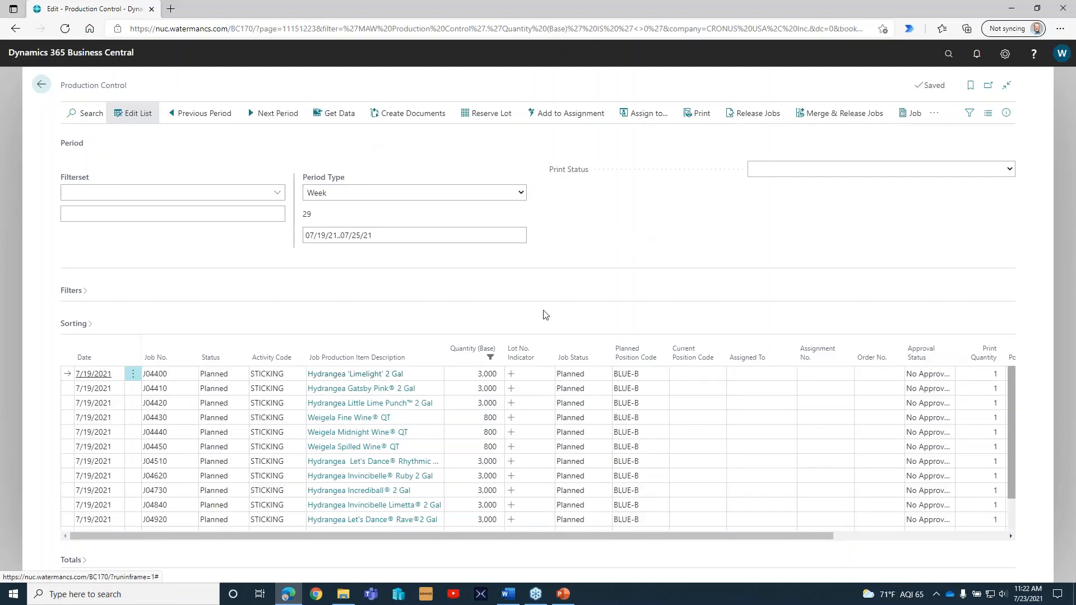
scroll(442, 424, down, 2)
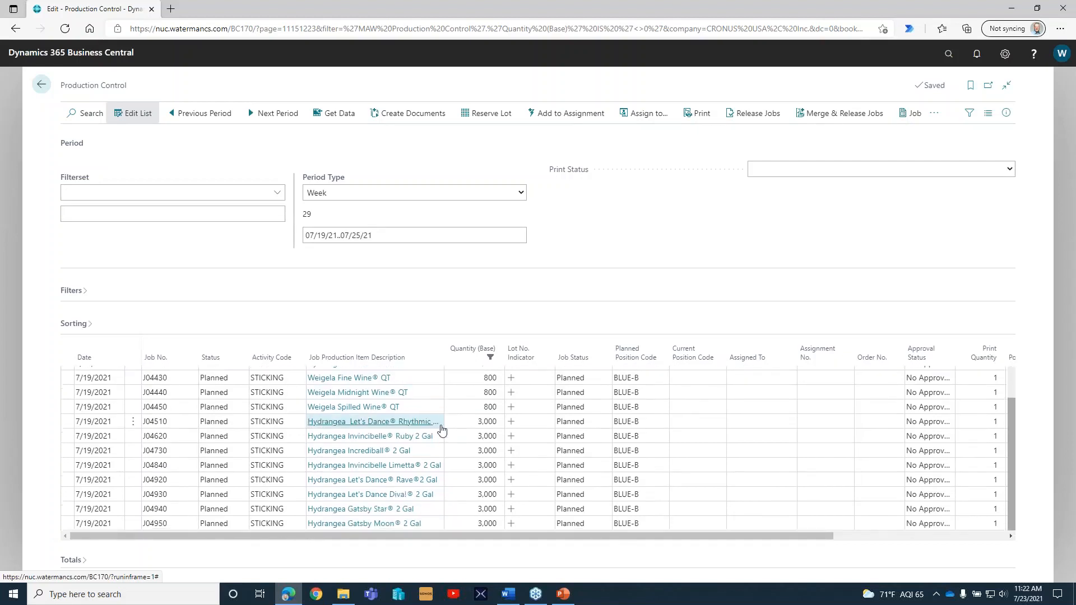
scroll(442, 430, up, 2)
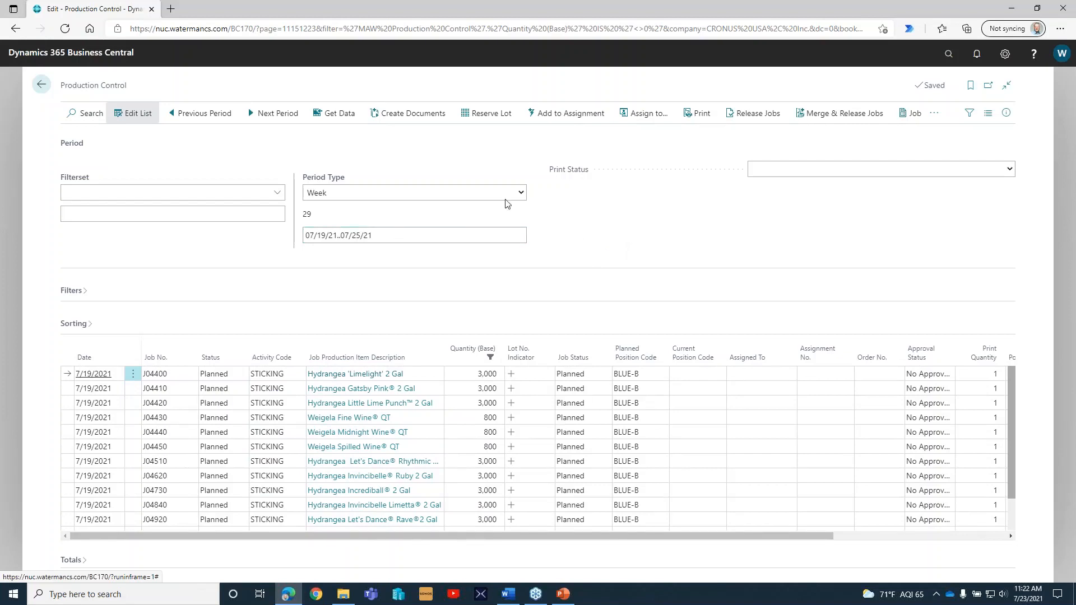
Widen the period type to Year, load the 2021 data and go through the sticking and transplant activities.
click(521, 193)
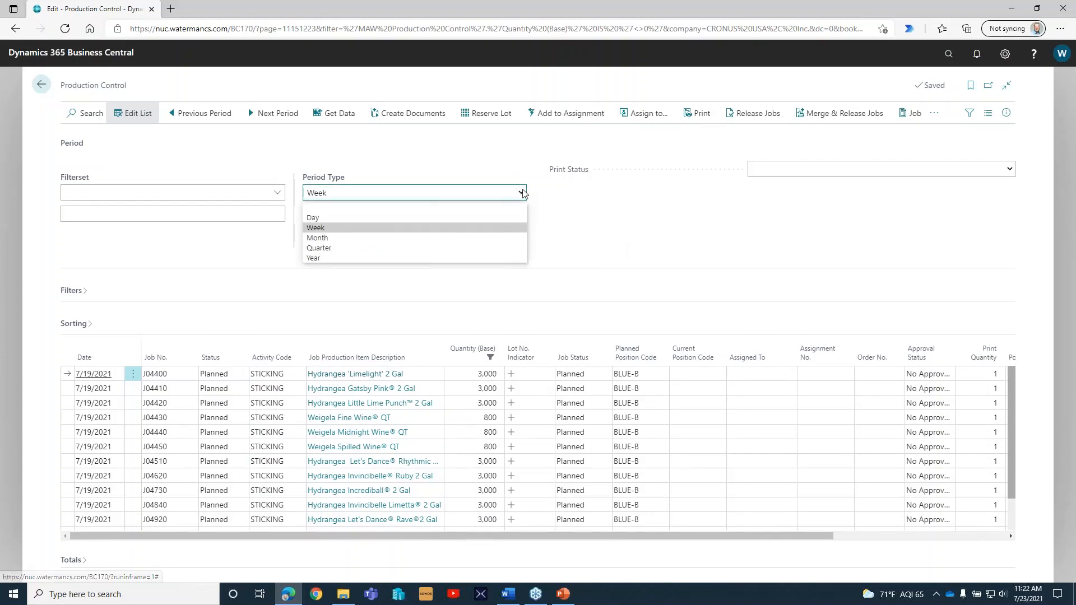
click(335, 259)
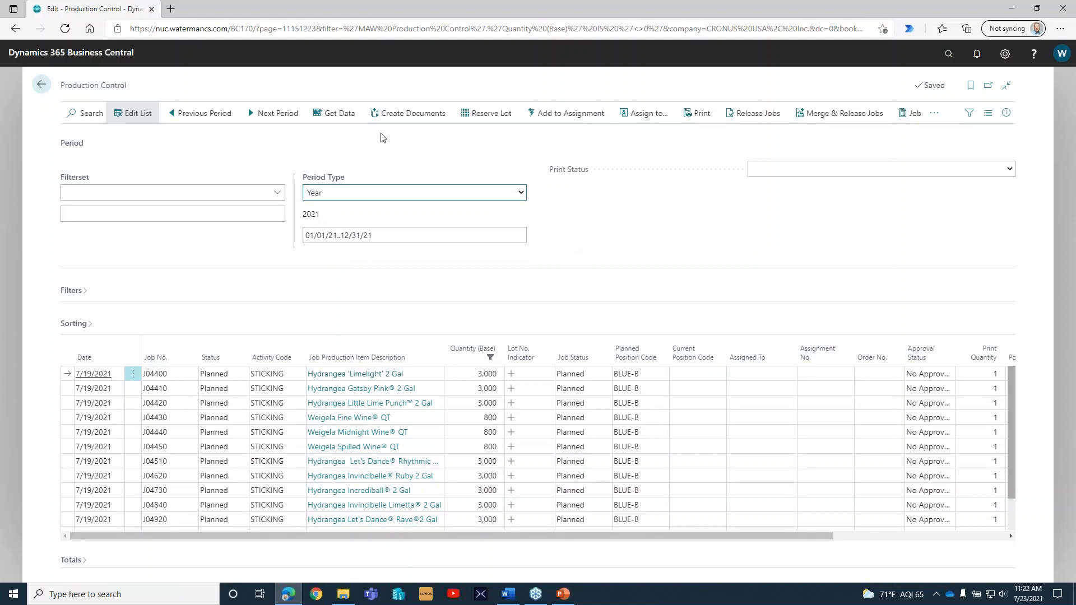
click(355, 119)
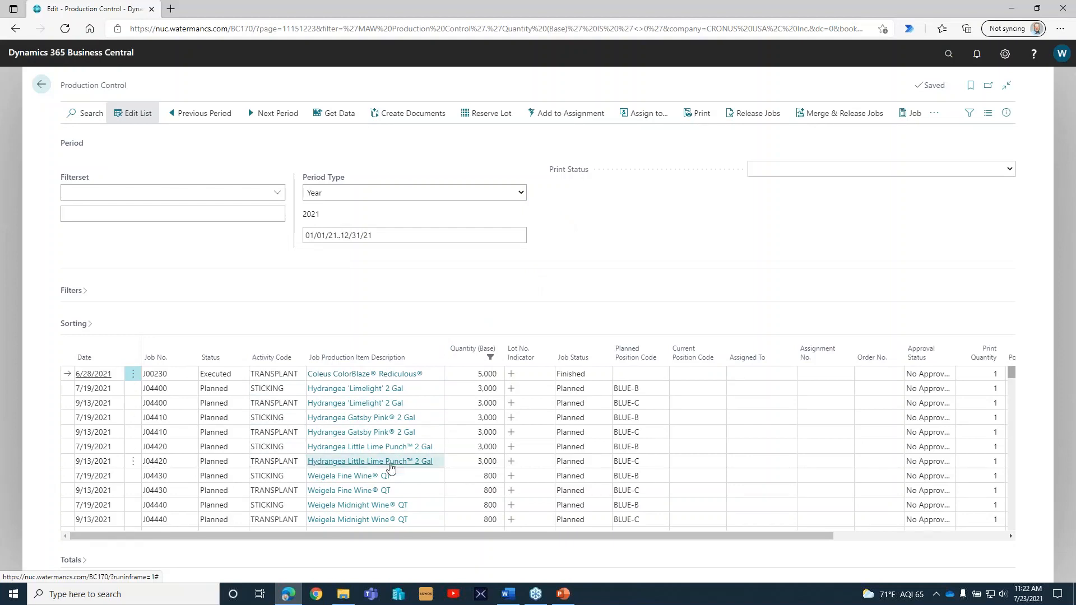
scroll(391, 468, down, 5)
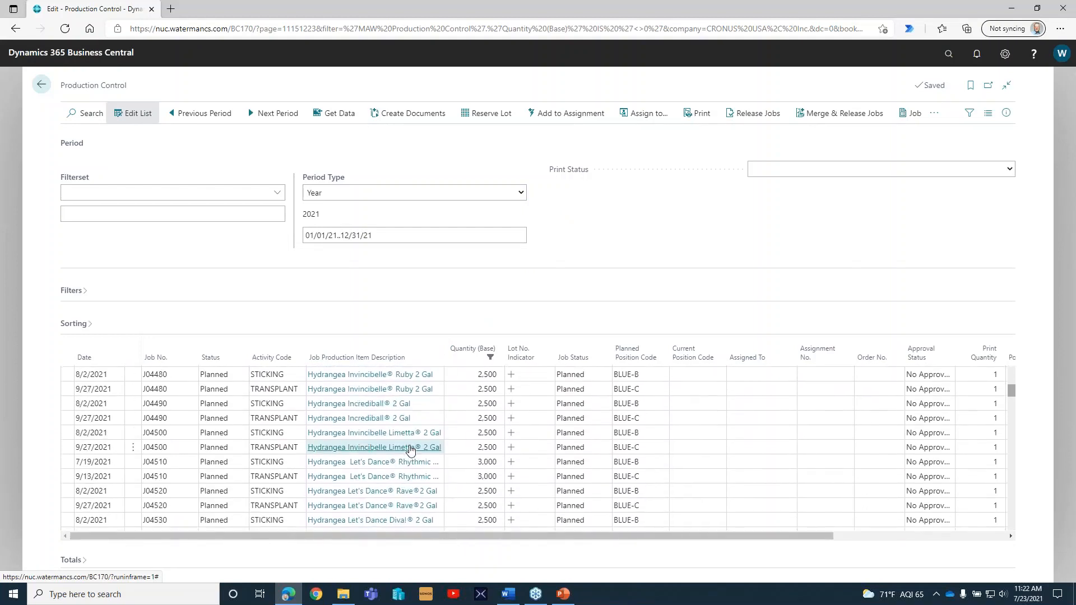
scroll(410, 449, down, 7)
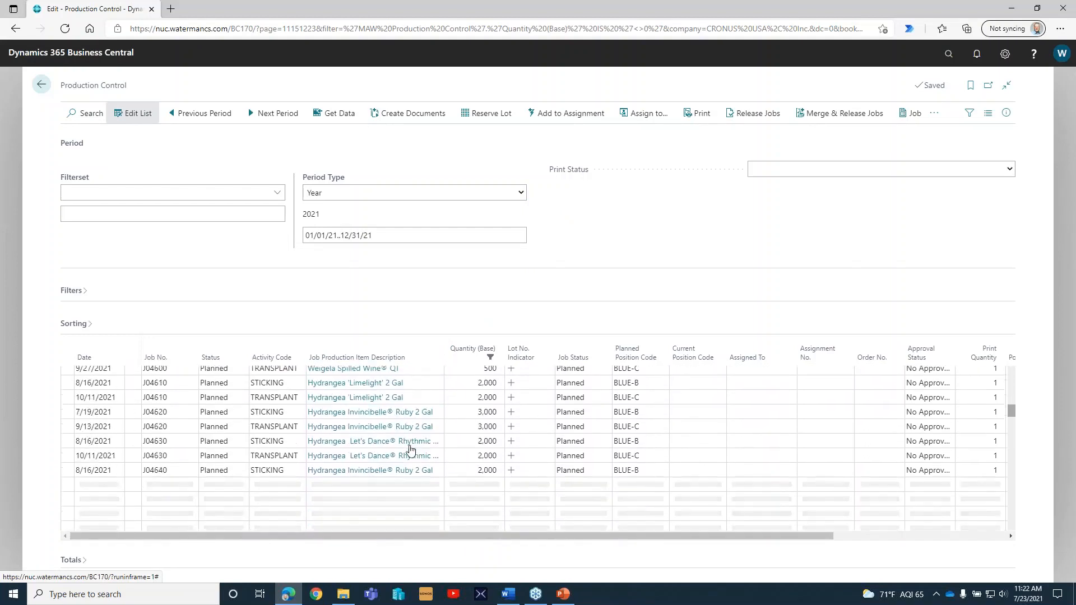
scroll(410, 450, down, 1)
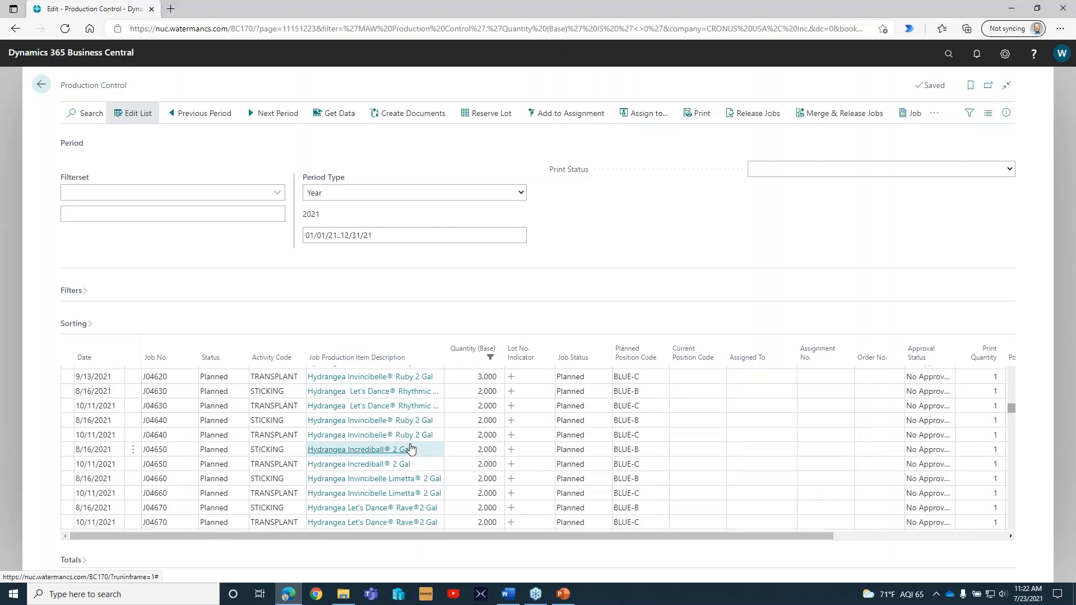
Expand the Filters section, look over the available filter fields and the Activity choices, and collapse it without setting any filter.
click(71, 292)
scroll(203, 311, down, 2)
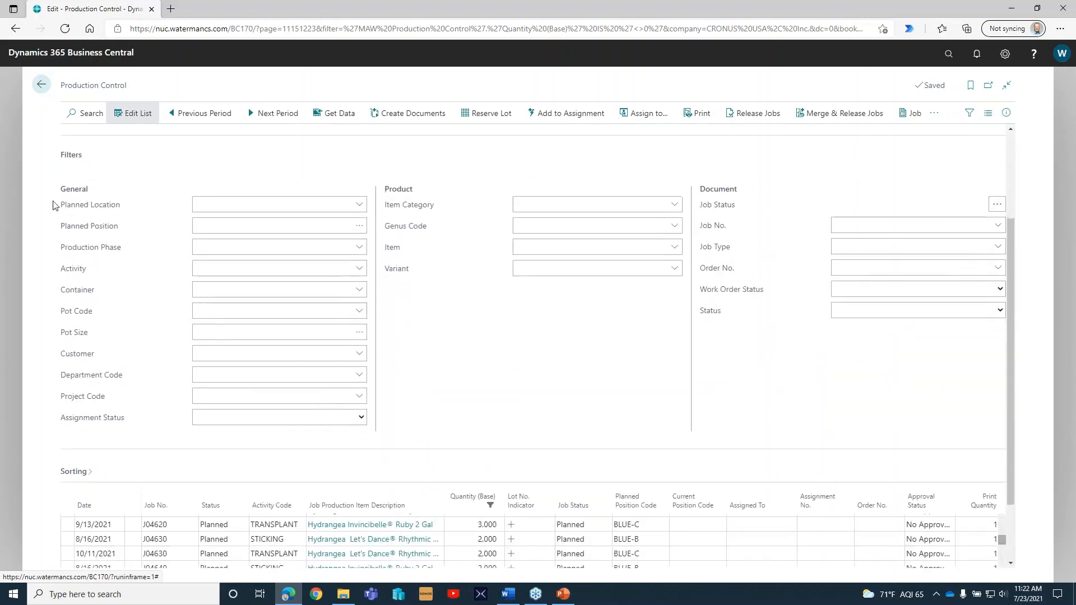
click(231, 269)
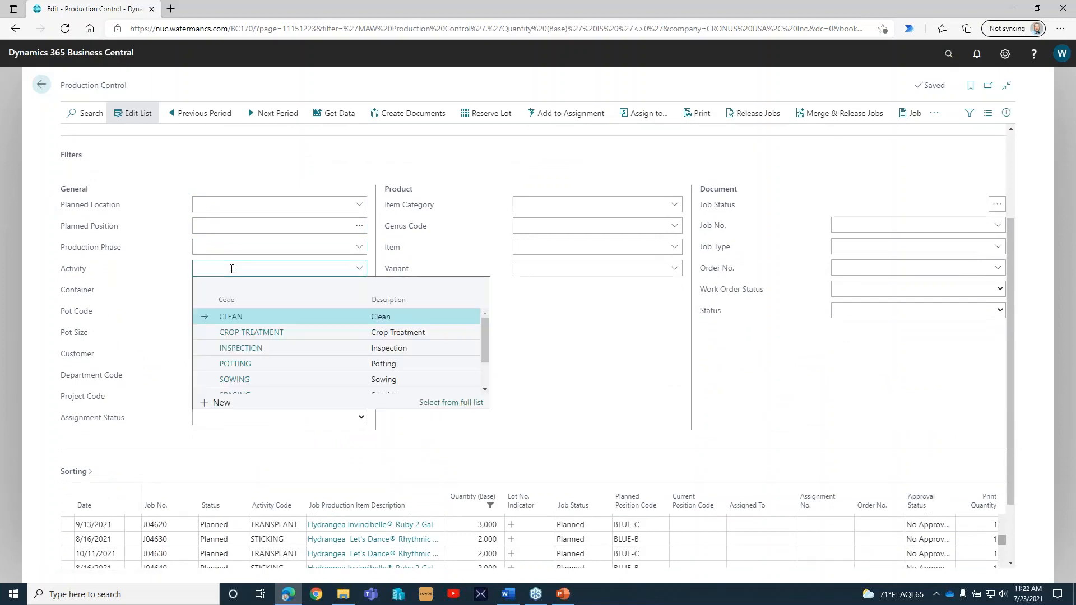
click(557, 327)
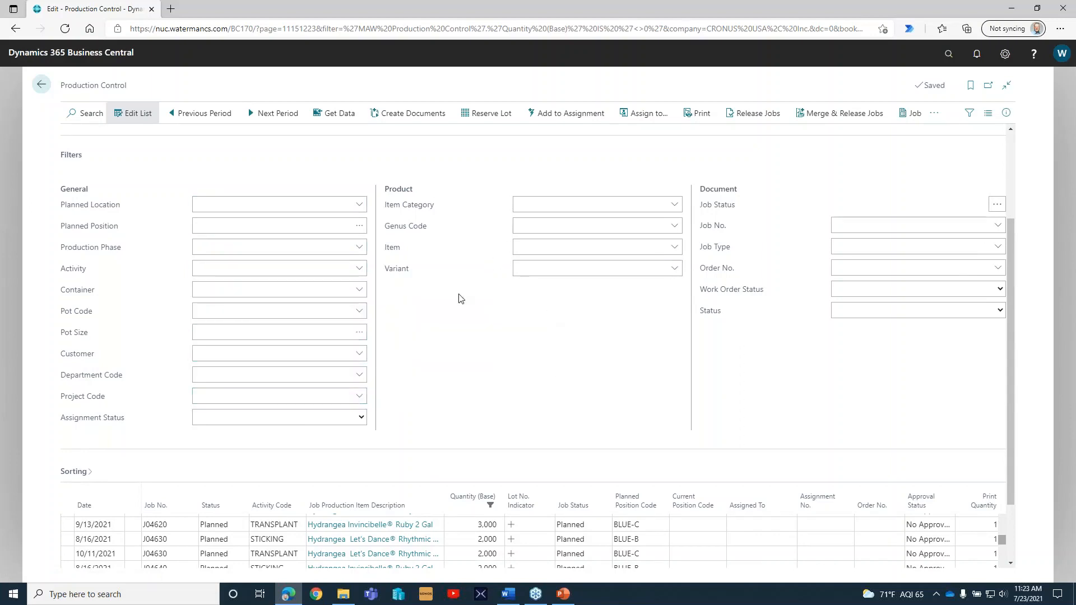
click(76, 163)
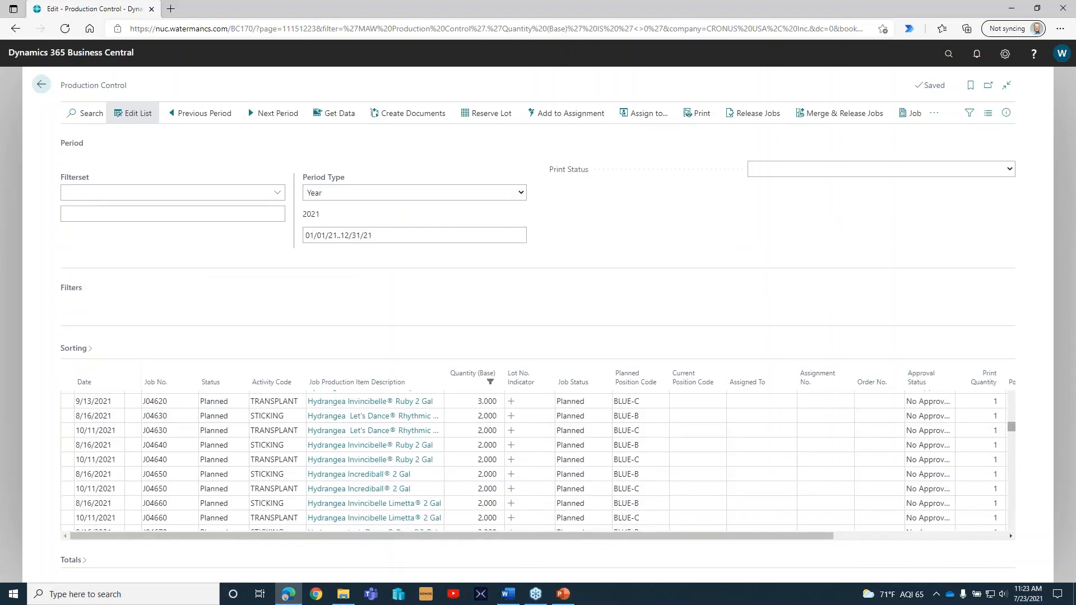
Set the period type back to Week, reload the week 29 activities and collapse the Period section.
click(342, 192)
click(341, 228)
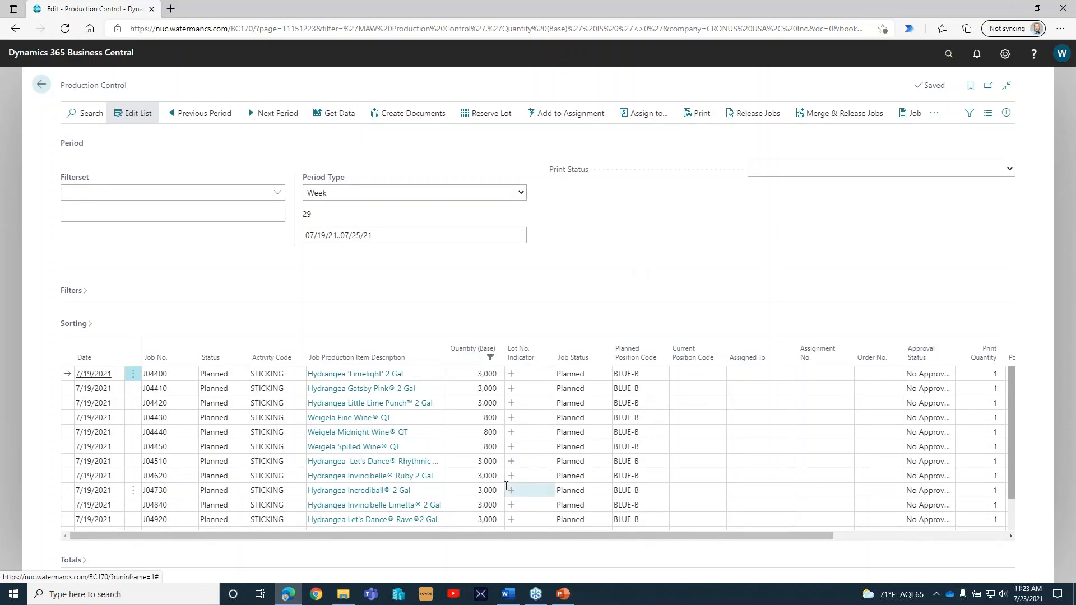
click(72, 145)
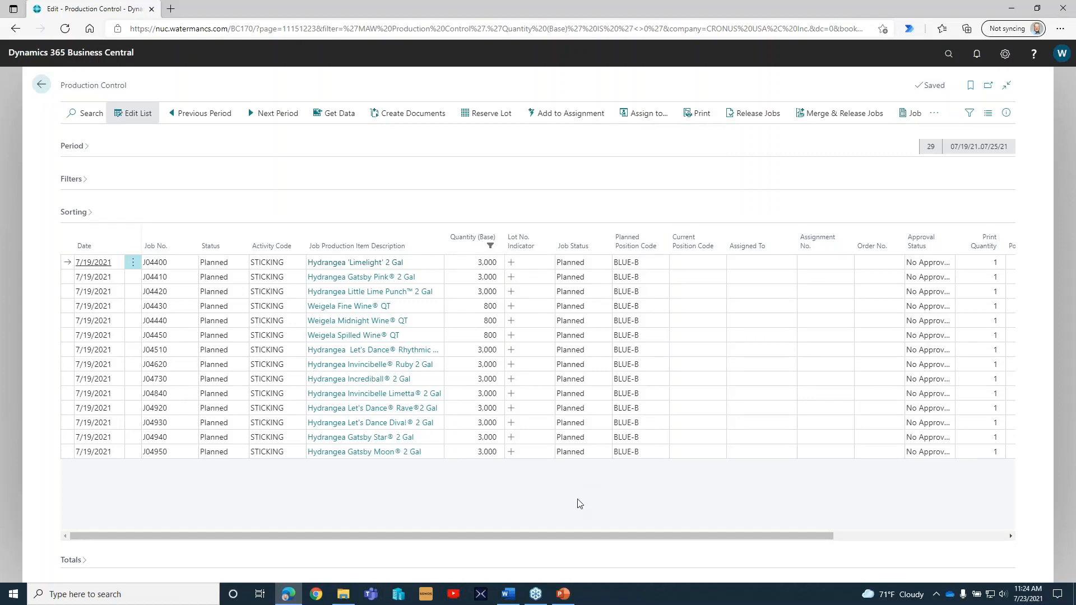
Select all listed week 29 sticking activities and release their jobs.
click(70, 277)
click(84, 245)
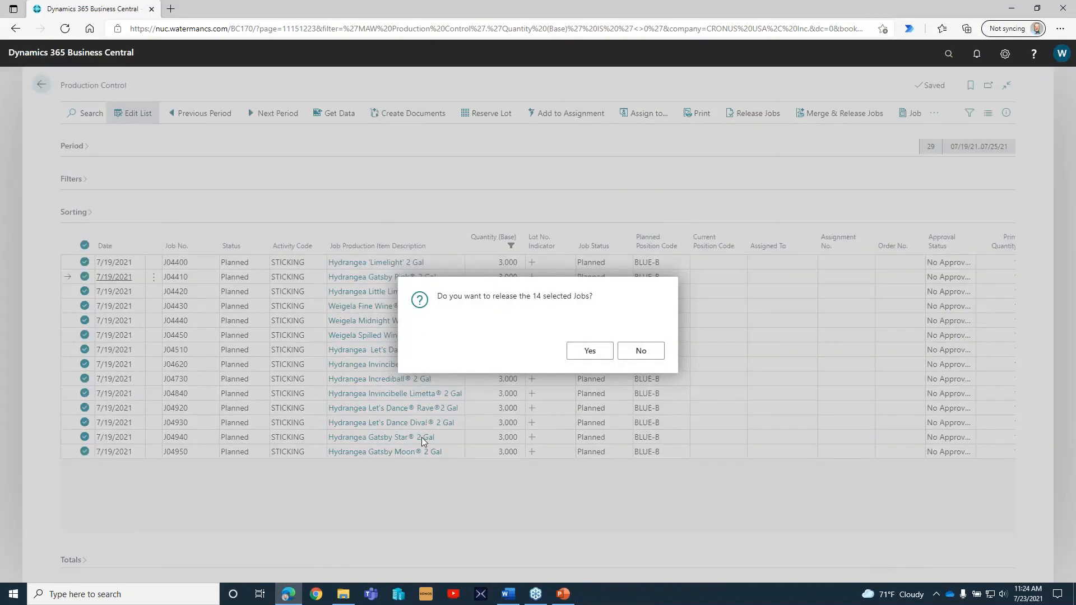
click(586, 350)
click(641, 353)
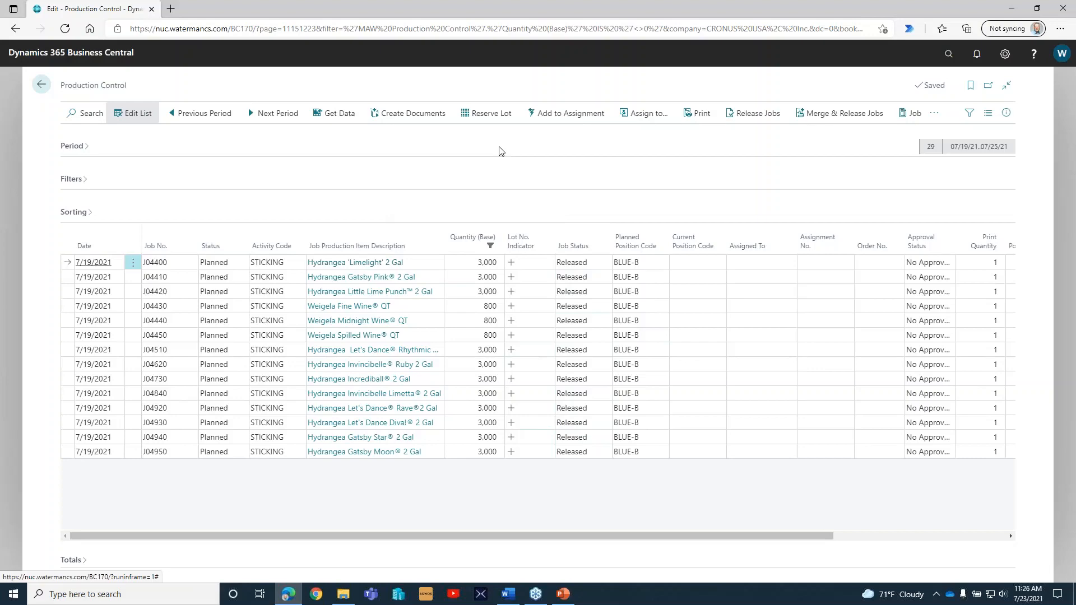
Create the work order for the Hydrangea 'Limelight' 2 Gal sticking activity and open it to review its General and Result sections.
click(402, 113)
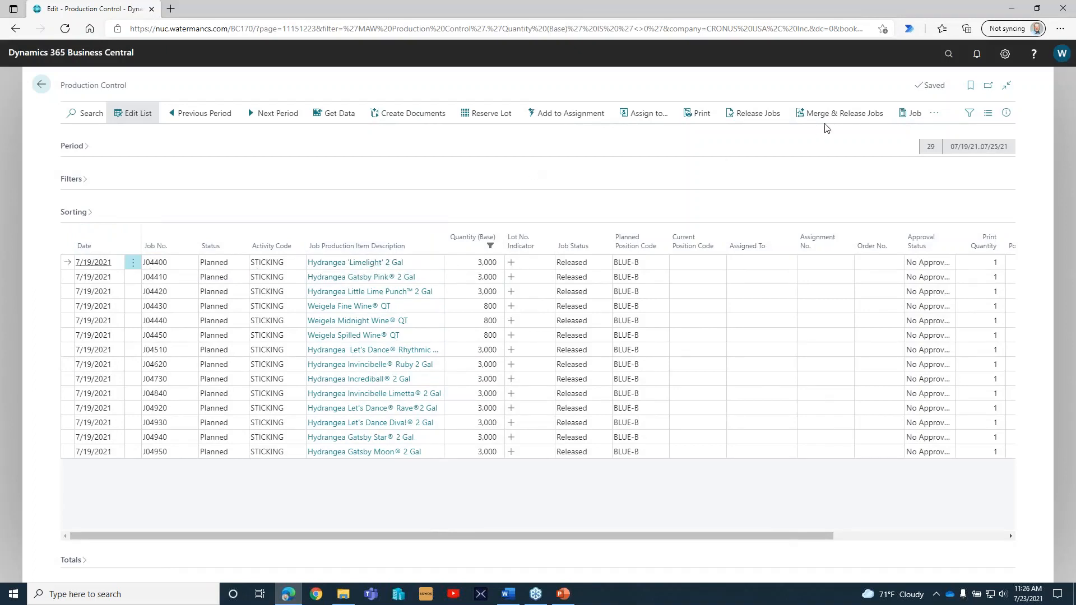
click(935, 116)
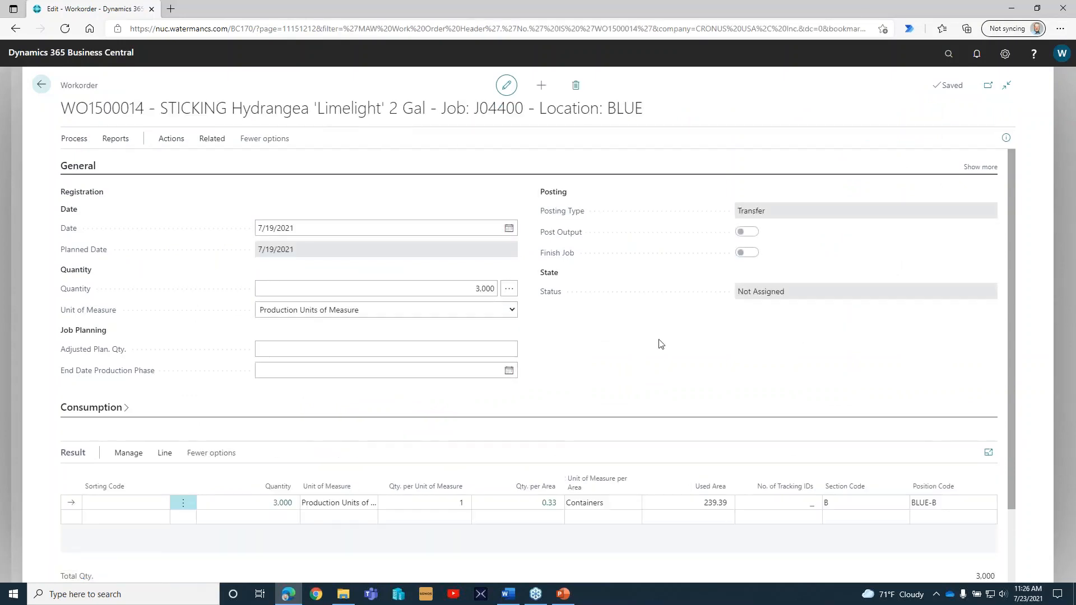
scroll(661, 343, down, 2)
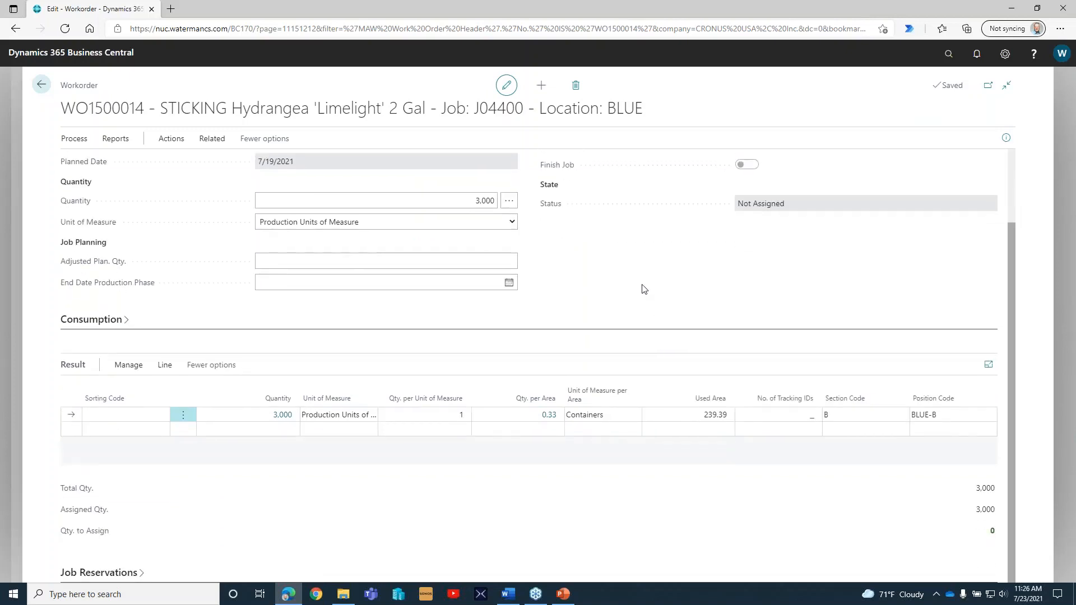
Expand the work order's Consumption section to review its item and machinery lines.
scroll(644, 289, up, 1)
scroll(644, 290, up, 1)
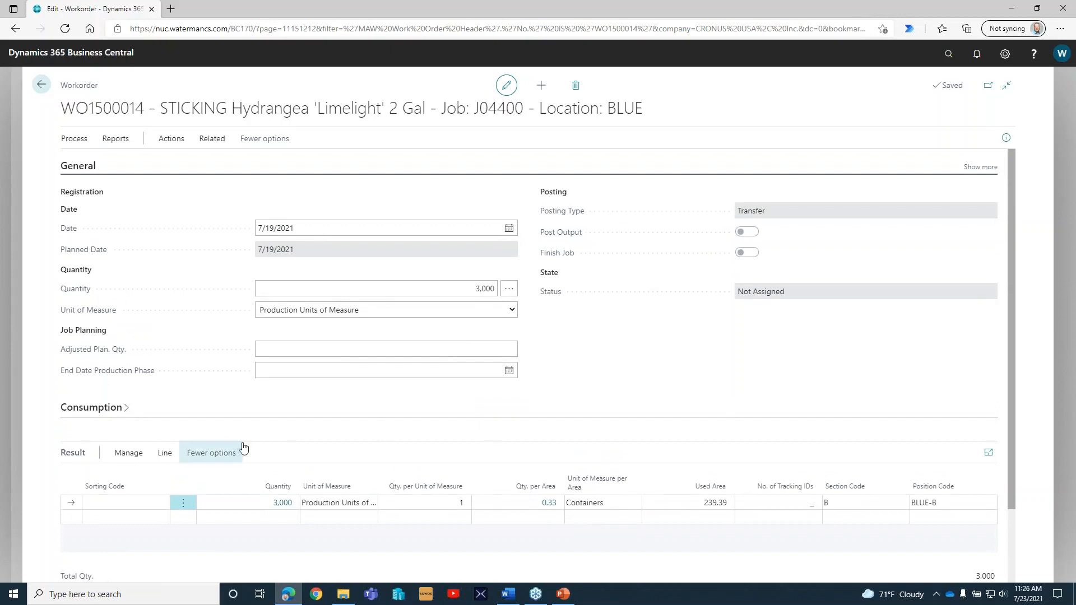
click(92, 408)
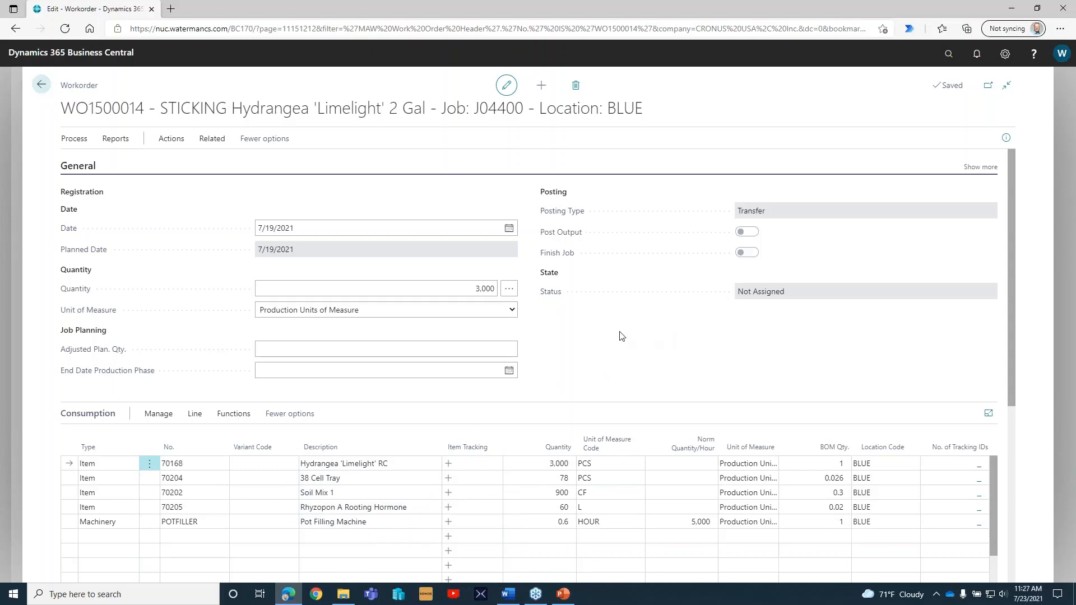
Set the work order's date to 7/23/2021.
click(509, 230)
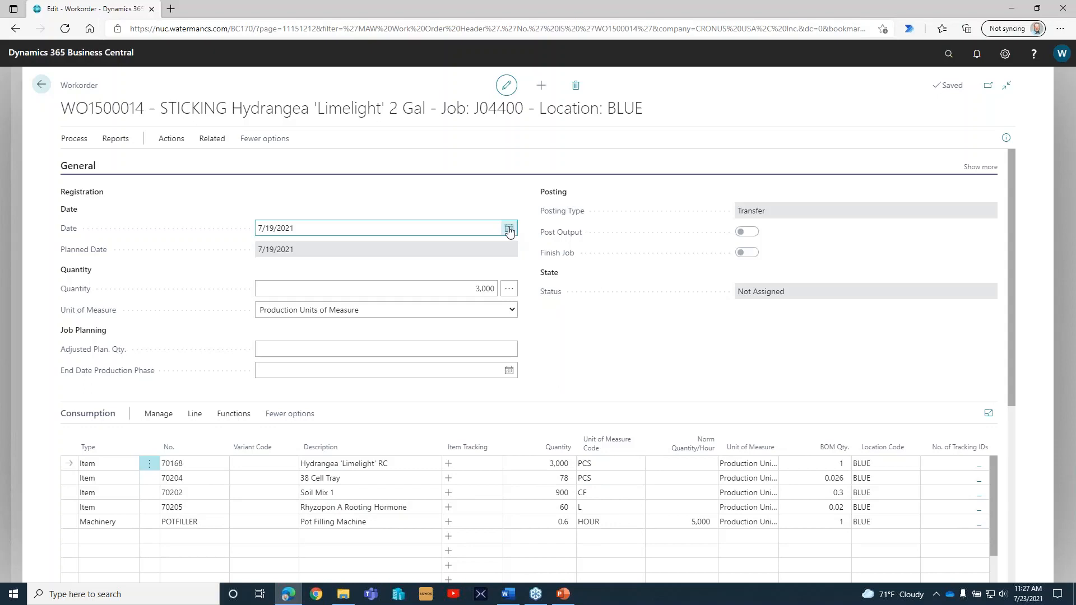
click(509, 231)
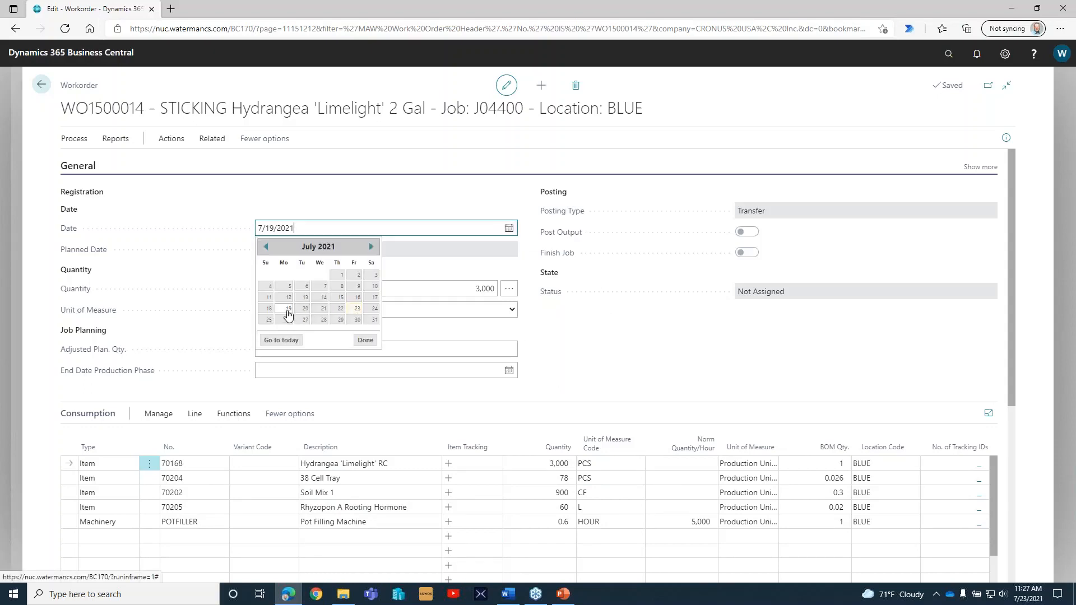
click(357, 308)
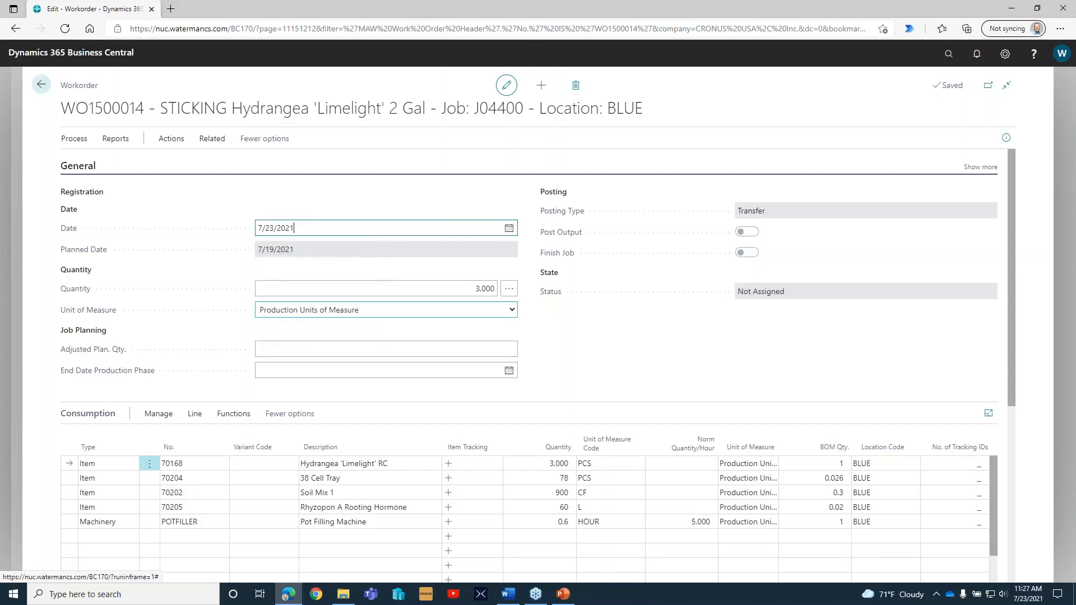
click(436, 315)
click(580, 313)
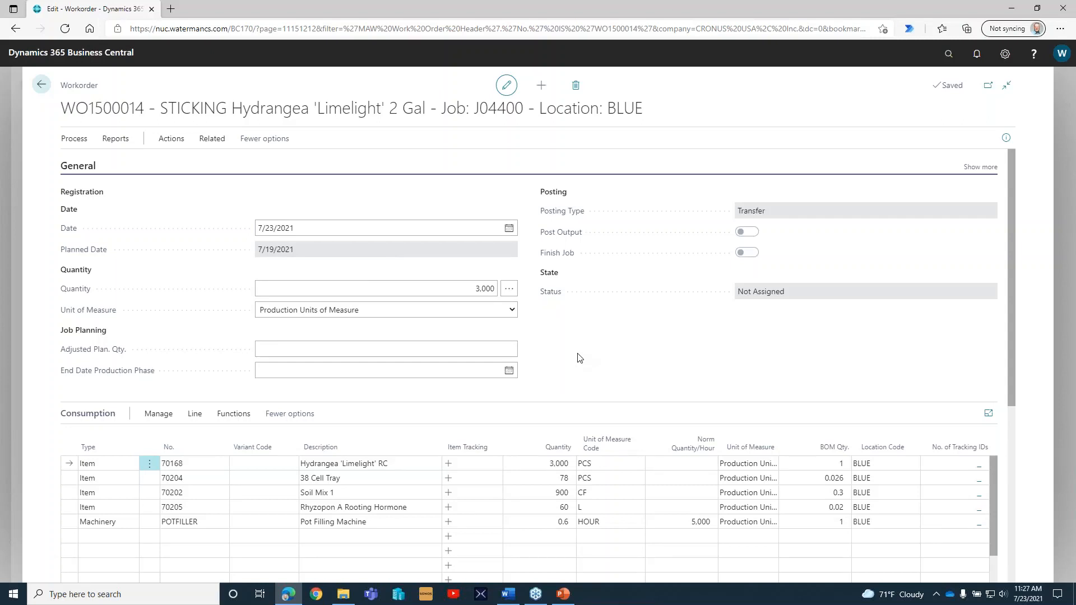
Set the work order's quantity to 2,950 so the consumption lines are recalculated.
click(489, 289)
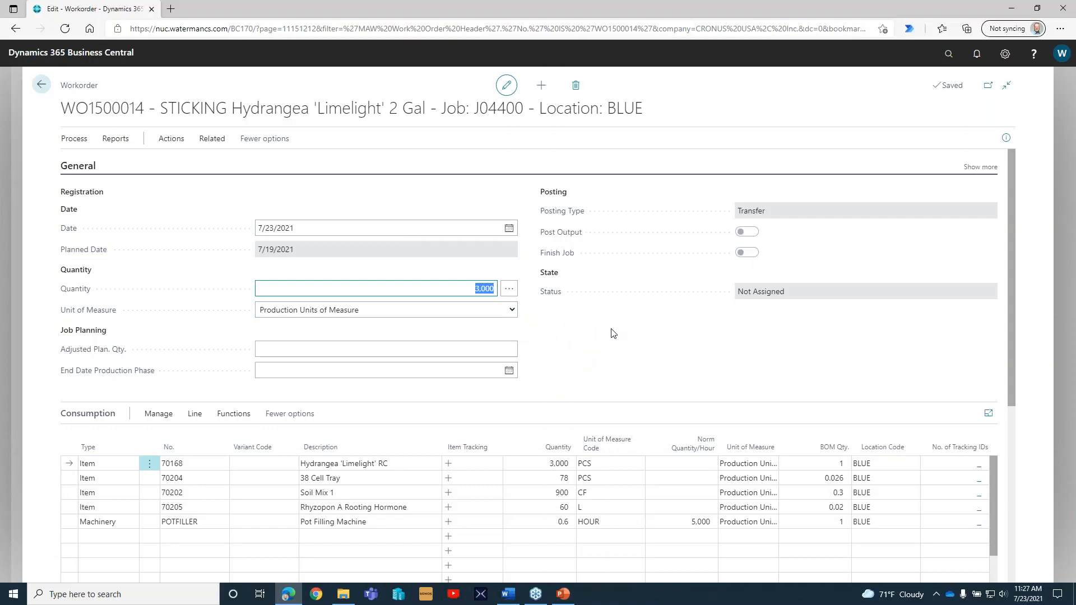
text(2950)
key(Return)
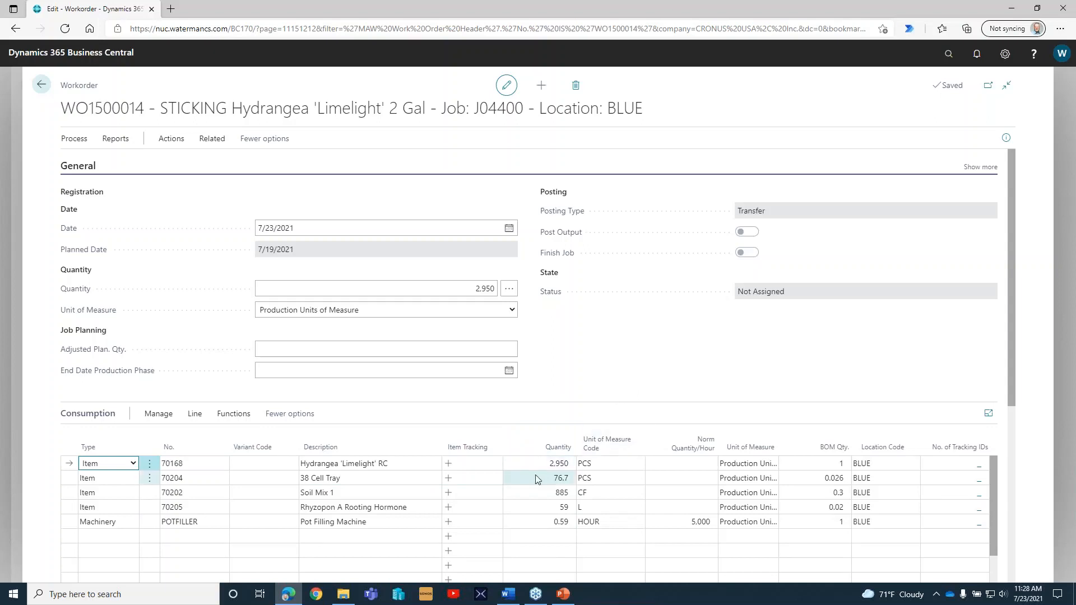
click(614, 372)
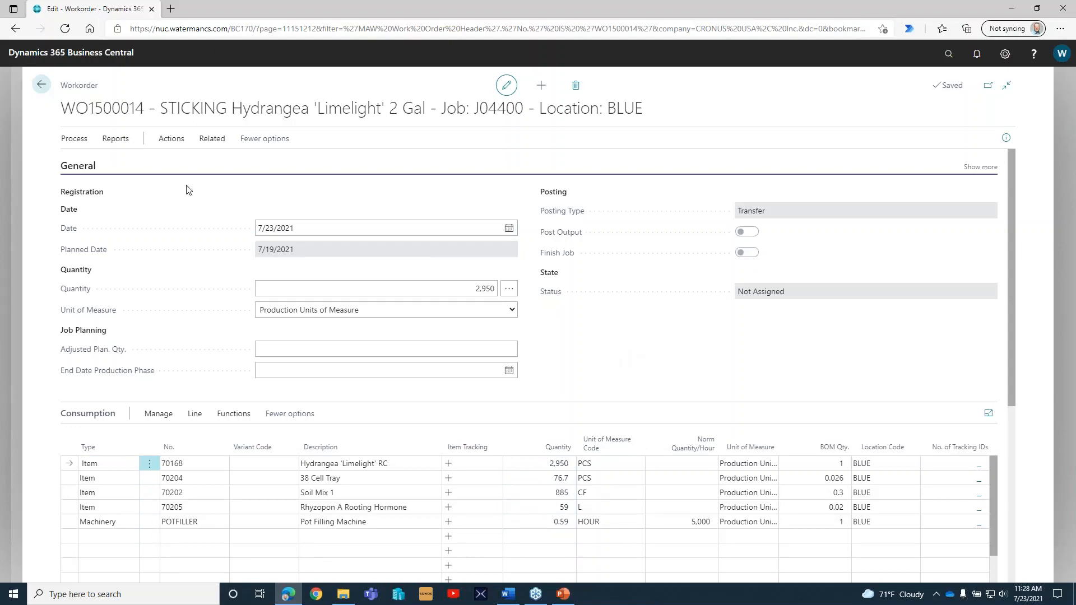
Approve and post the Hydrangea 'Limelight' sticking work order and dismiss the posting message.
click(171, 140)
click(178, 163)
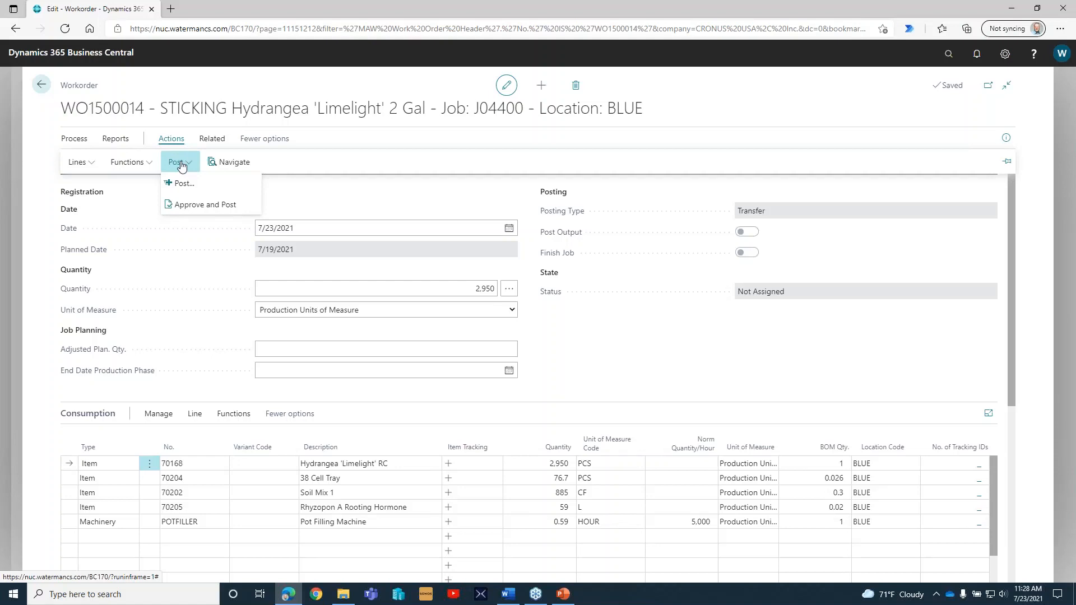
click(198, 211)
key(Return)
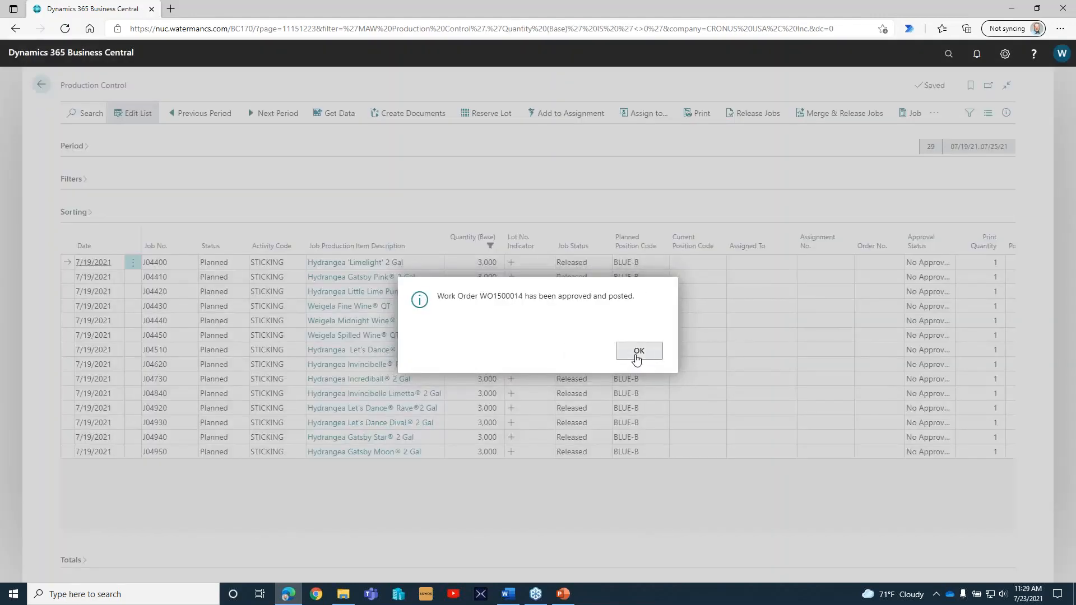
click(637, 360)
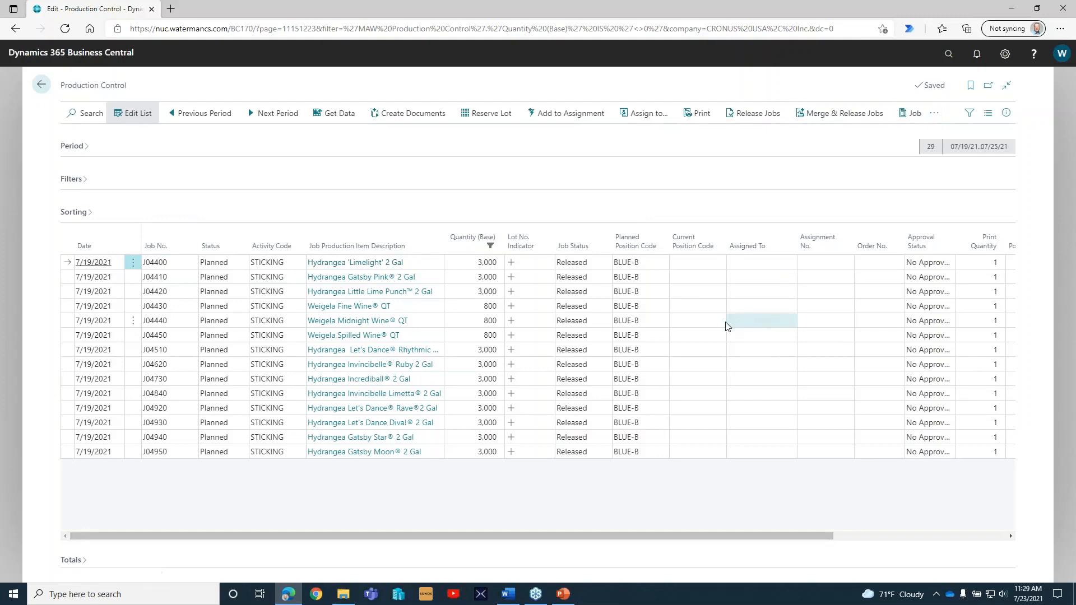
Open the job card of the Hydrangea 'Limelight' 2 Gal job, review its status, Production Scheme and Activity Scheme, and close it.
scroll(661, 314, down, 5)
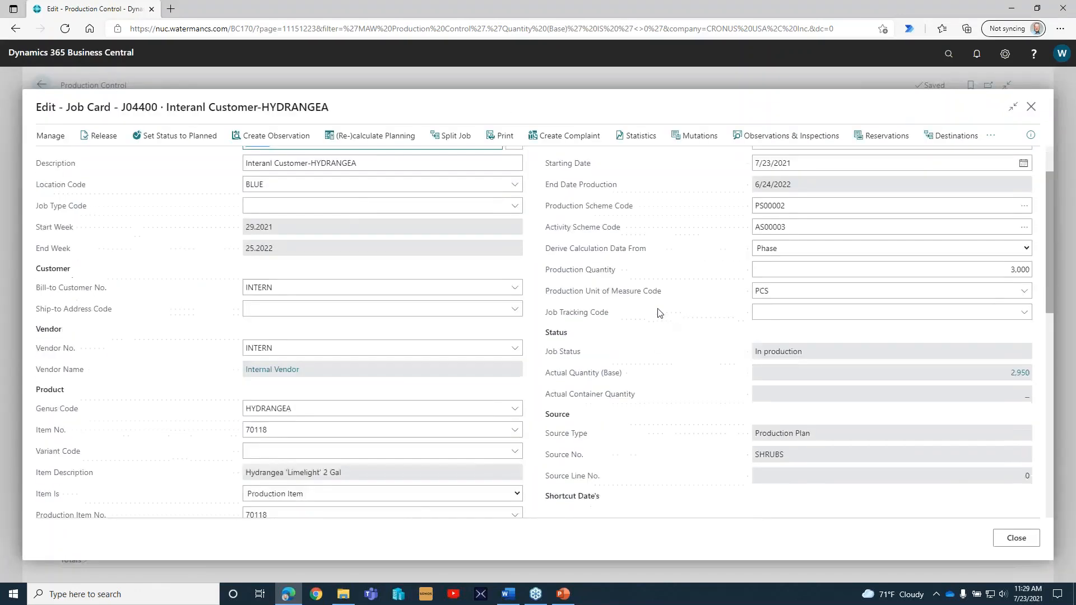
scroll(657, 312, down, 2)
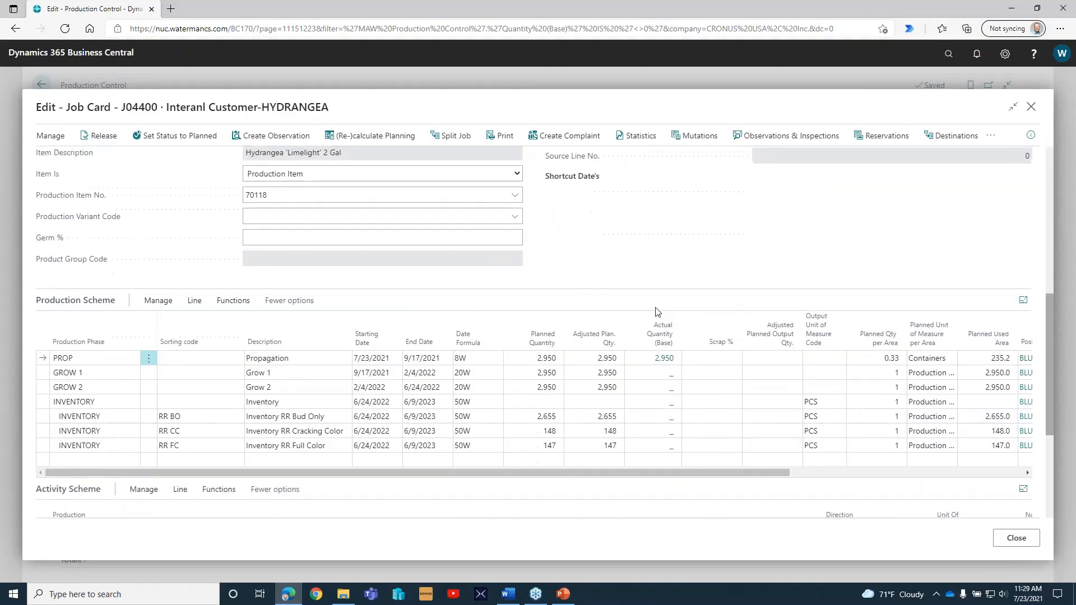
click(71, 355)
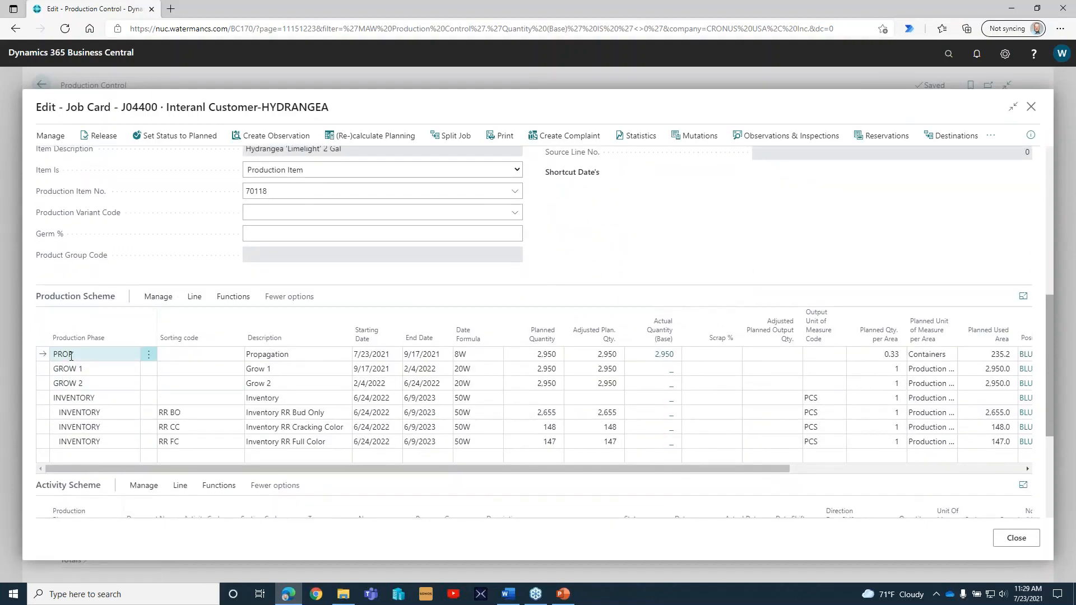
click(666, 359)
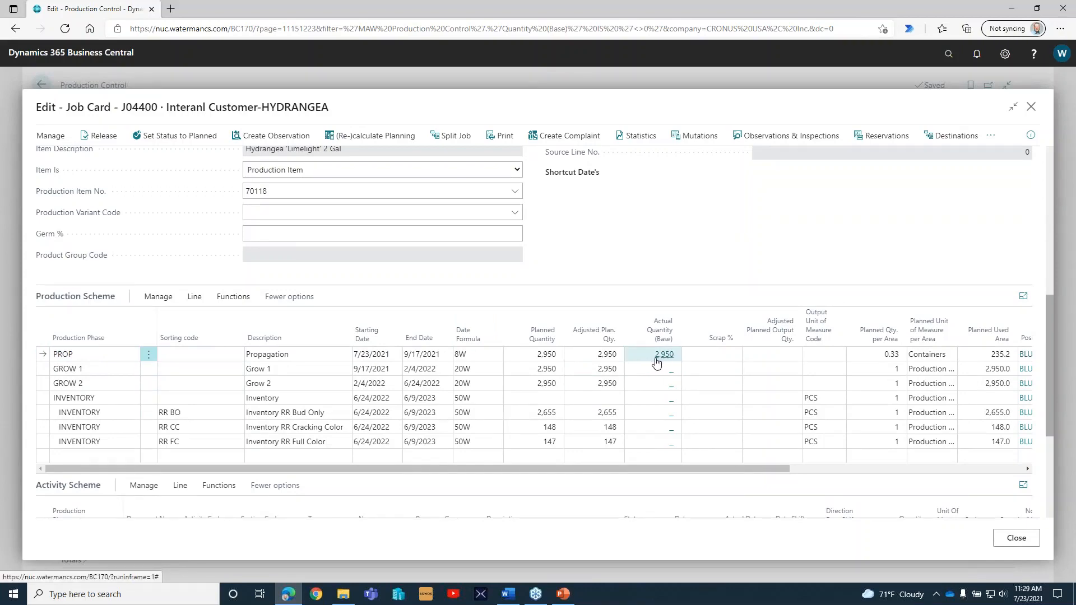
click(550, 368)
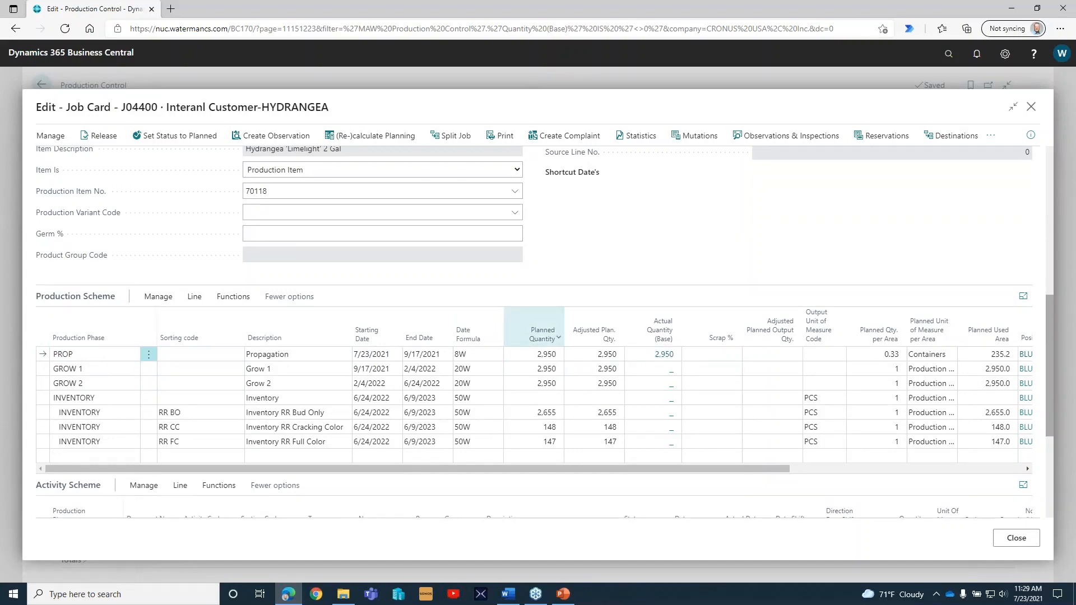
scroll(543, 333, down, 2)
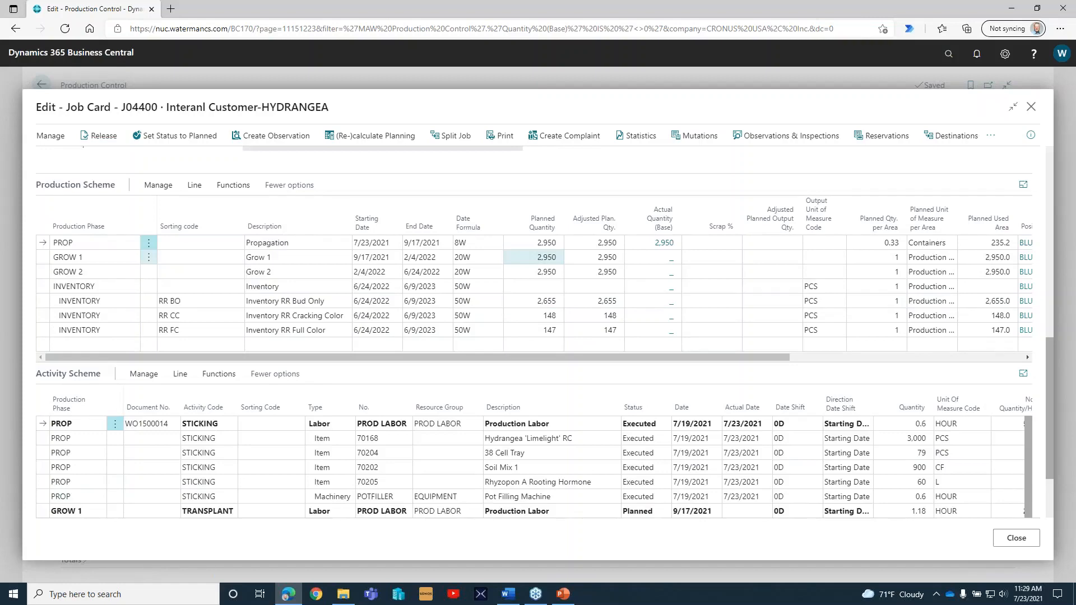
scroll(408, 342, down, 2)
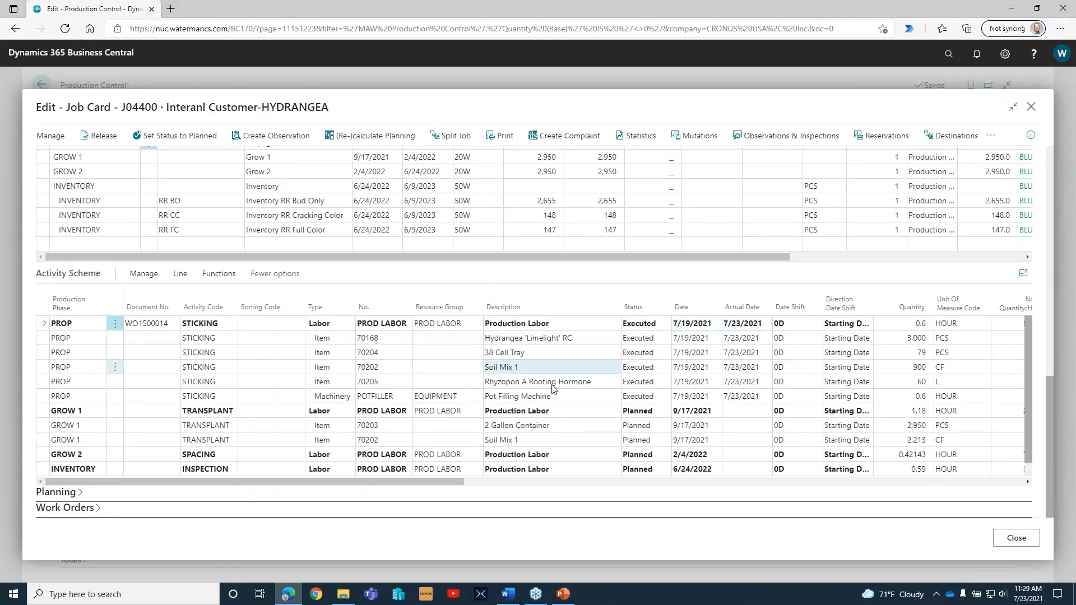
scroll(581, 395, up, 10)
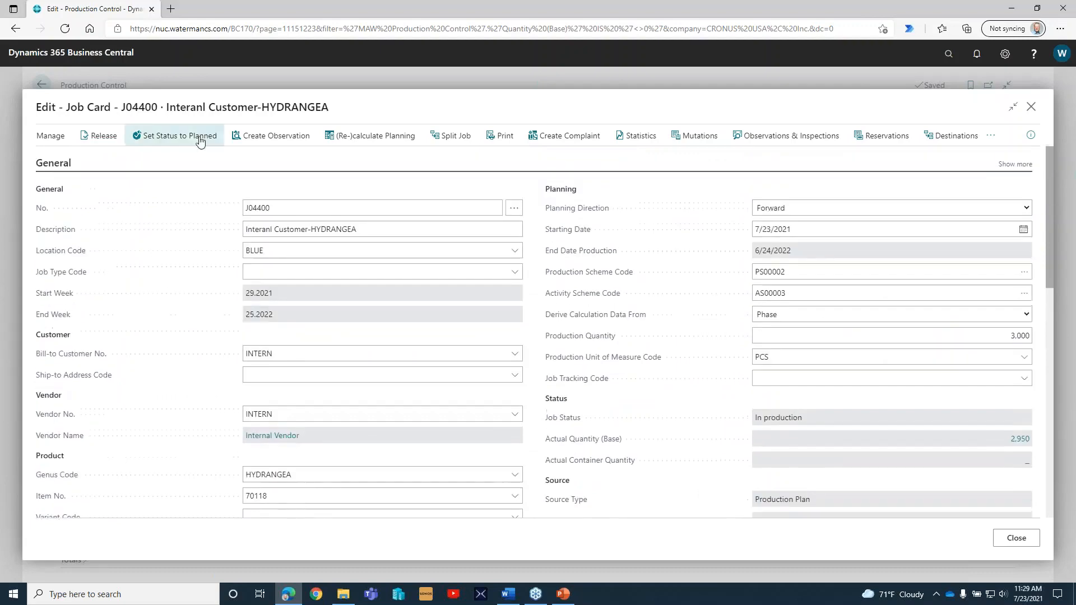
key(Escape)
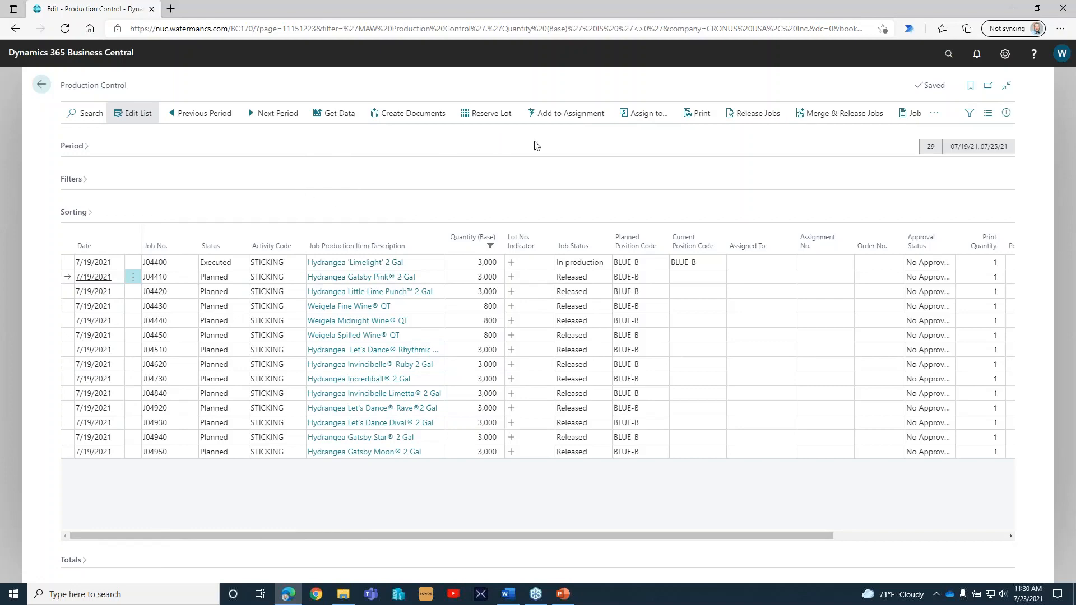
Assign the Hydrangea Gatsby Pink 2 Gal sticking activity to the listed production manager.
click(643, 122)
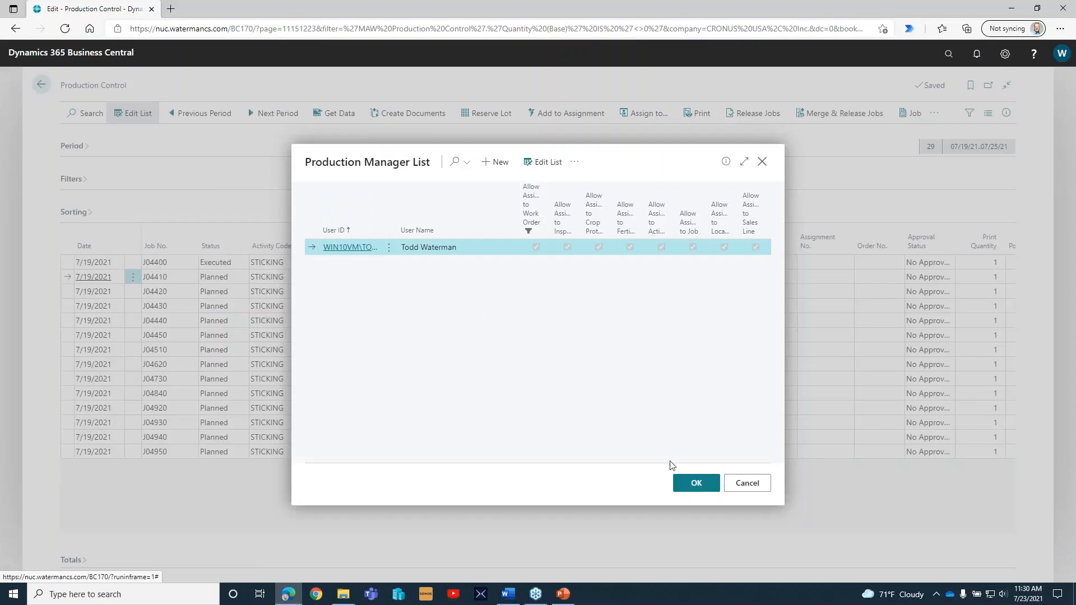
click(683, 487)
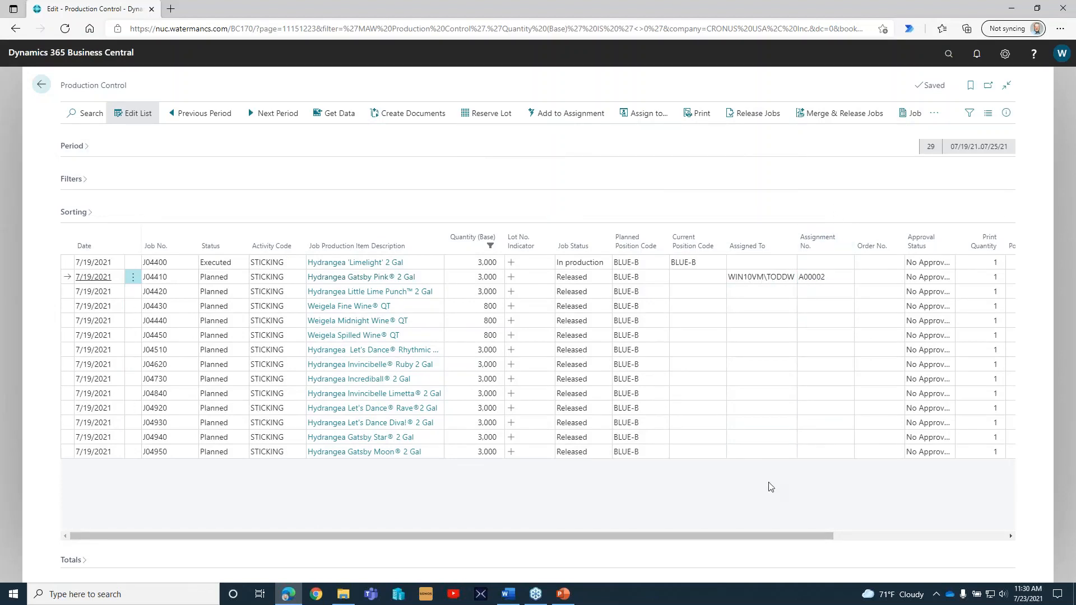
Select all remaining planned, unassigned sticking activities, from Hydrangea Little Lime Punch through Gatsby Moon, and add them to existing assignment A00002.
click(66, 296)
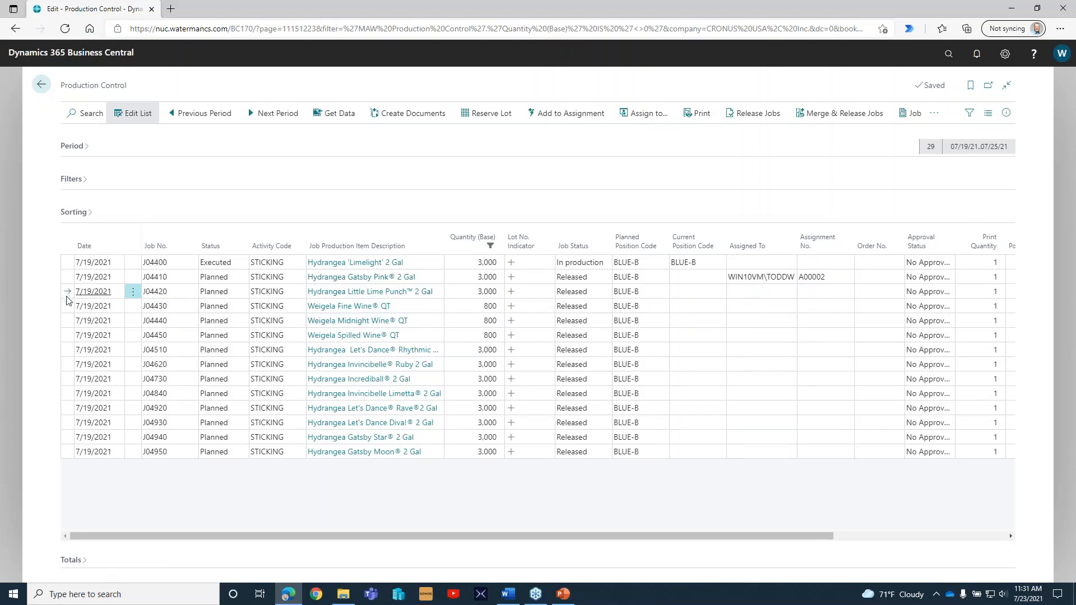
shift+click(67, 303)
click(84, 245)
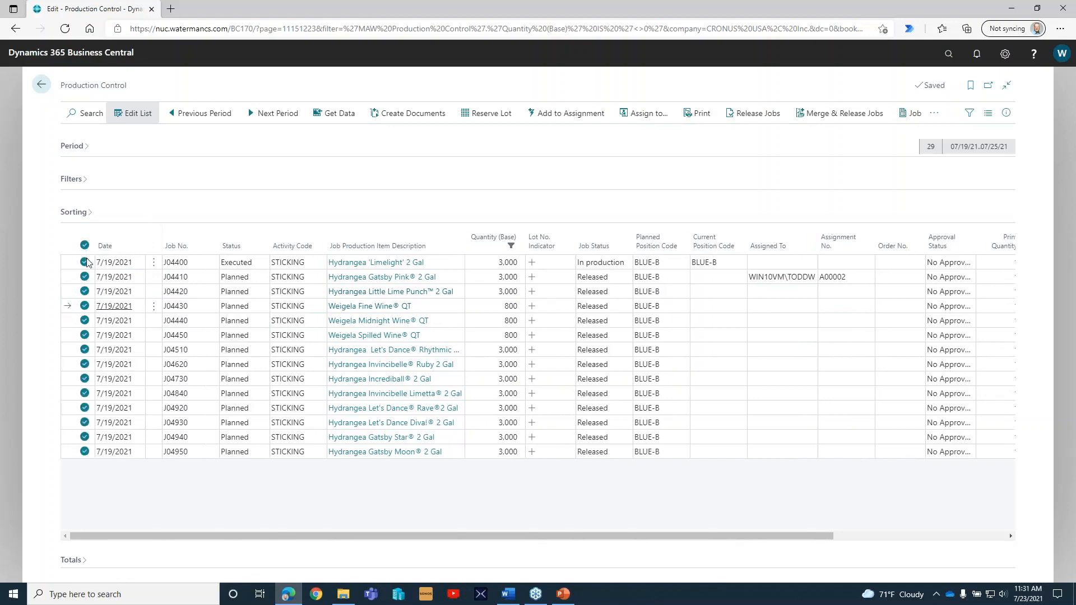
click(85, 262)
click(84, 277)
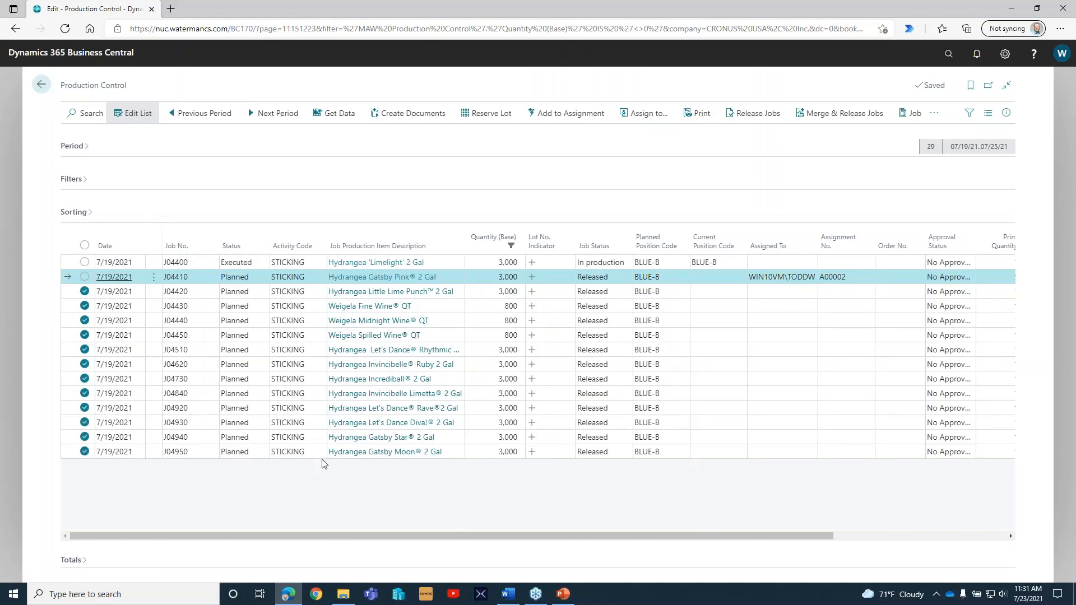
click(571, 115)
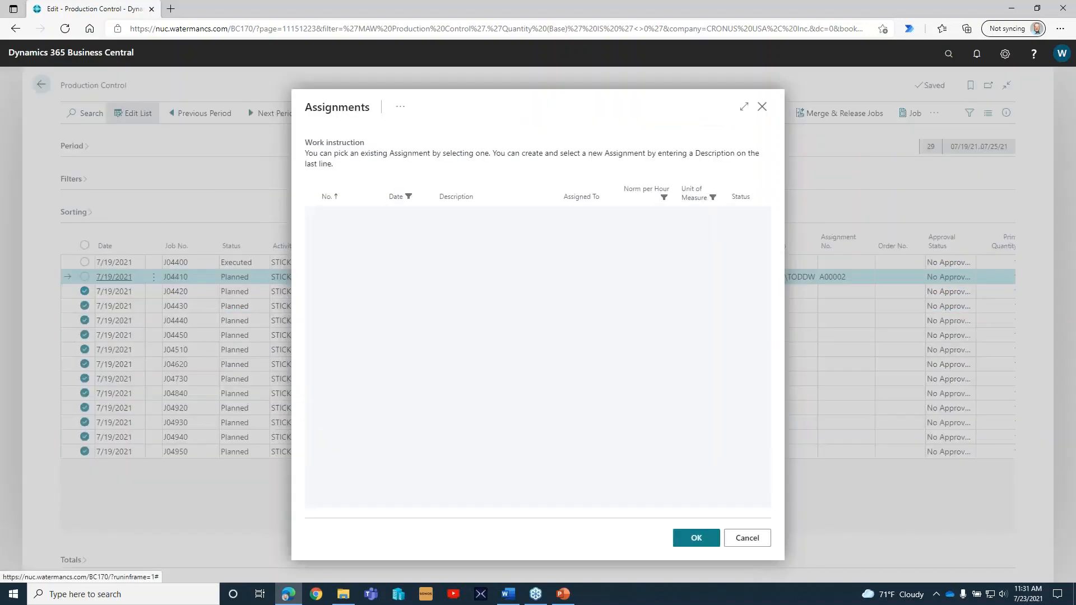
click(492, 227)
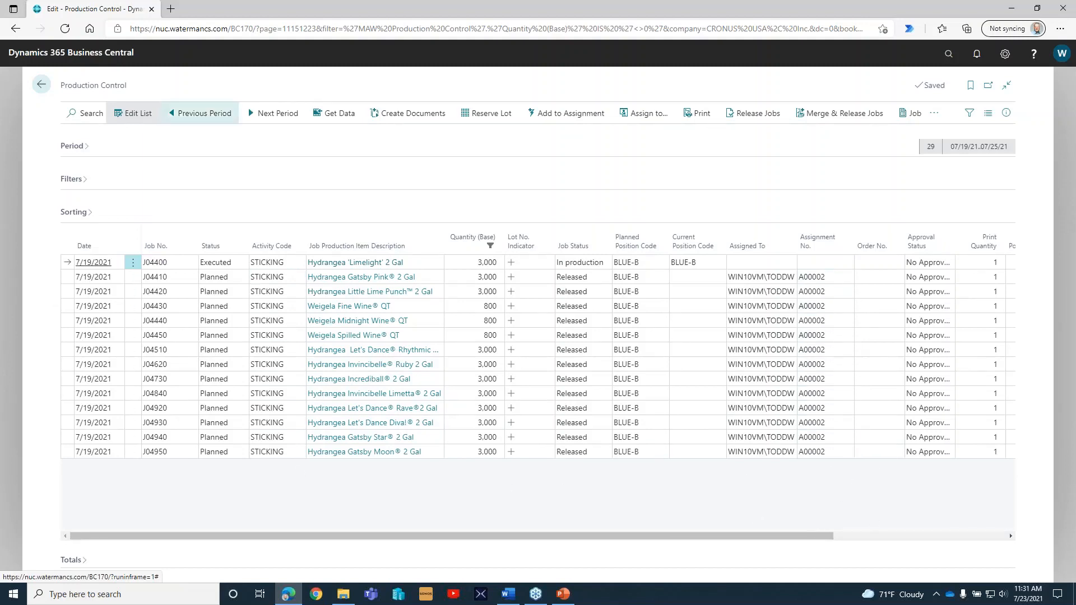
Return to the home page, open the pending sticking assignment, and review its assignment lines and General section.
click(41, 84)
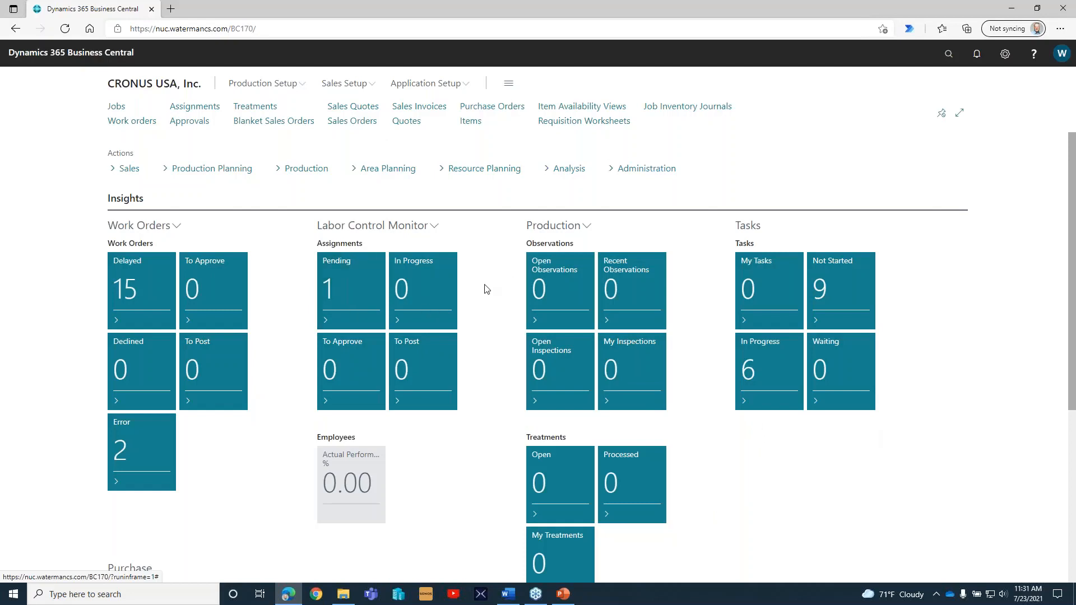
click(328, 287)
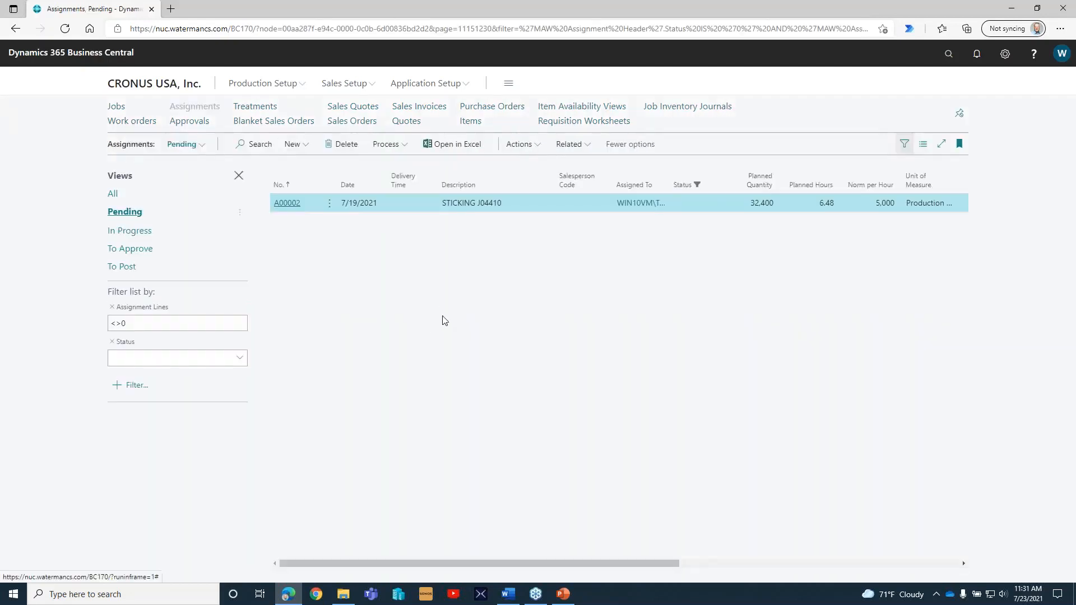
click(290, 205)
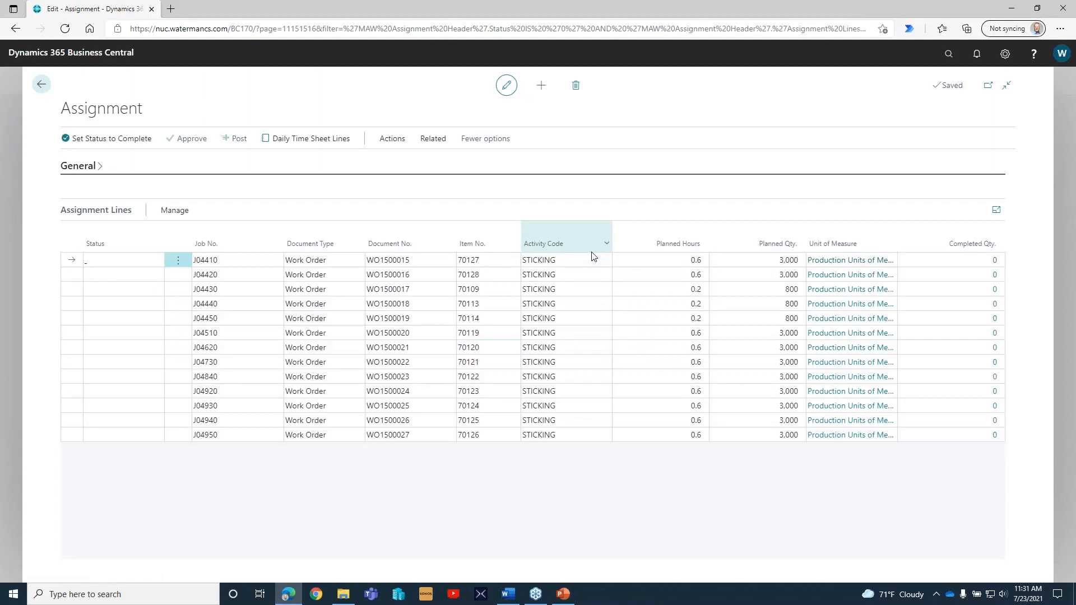
click(78, 167)
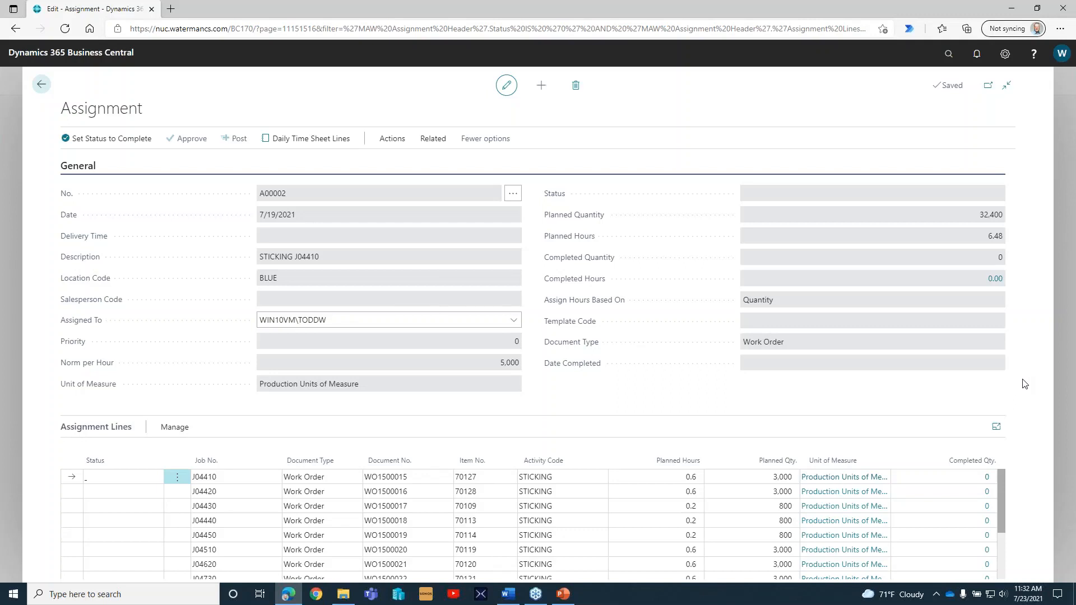
click(84, 167)
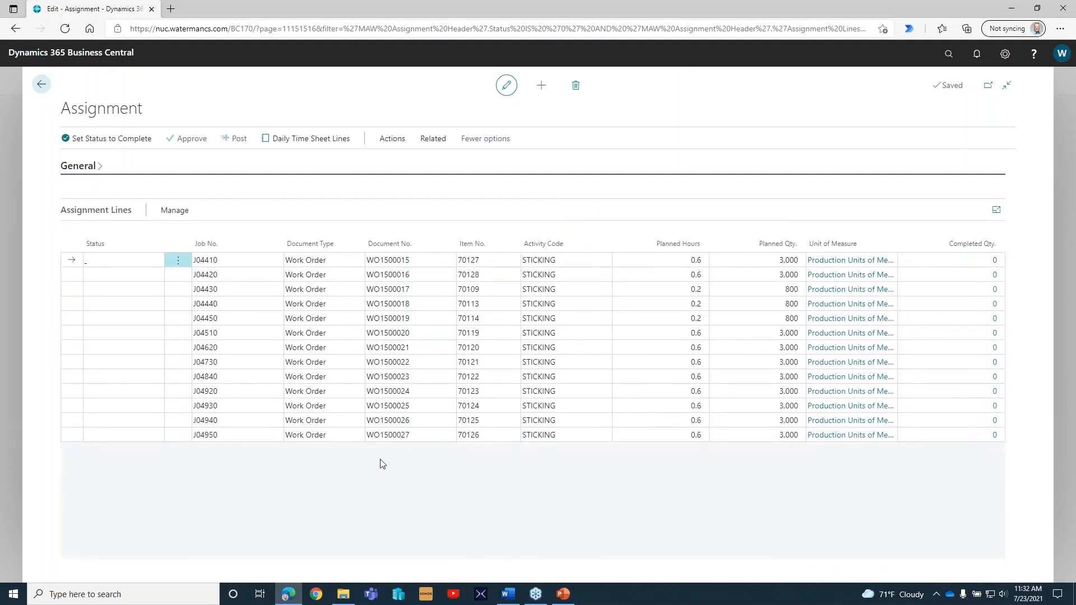
Enter completed quantities of 2,500 for the J04410 line and 3,000 for the J04420 line of the assignment.
click(931, 260)
text(2500)
key(Return)
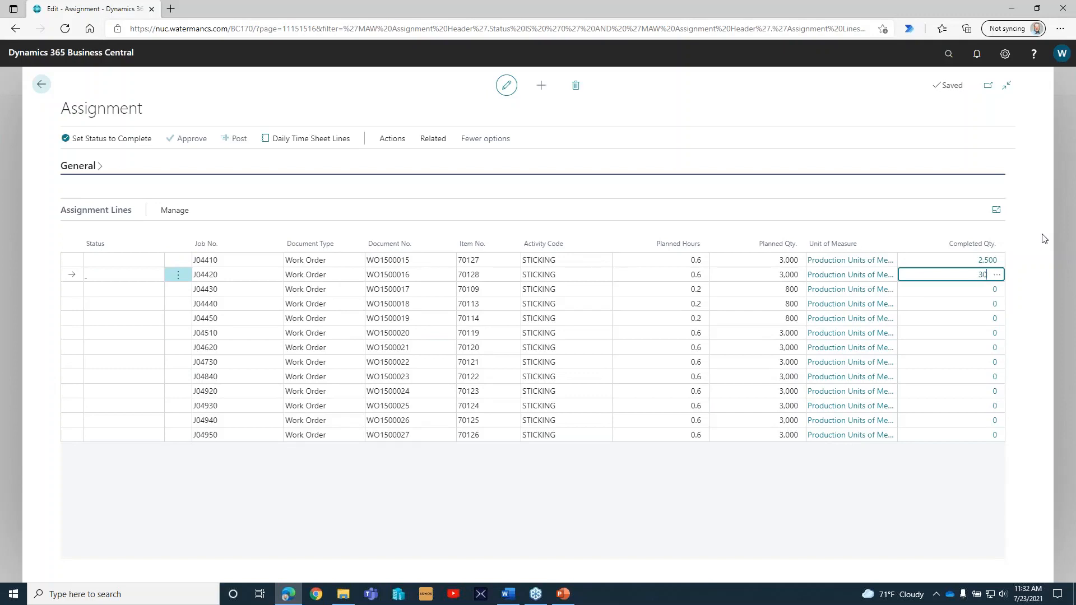
key(Return)
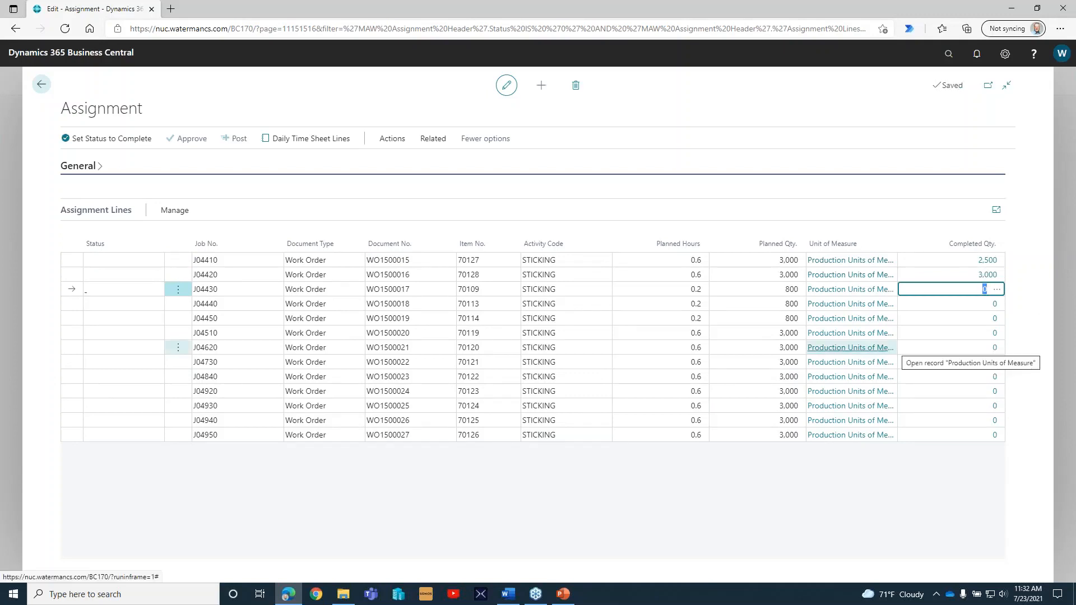
Report the J04410 sticking line of the assignment as completed and confirm.
click(174, 211)
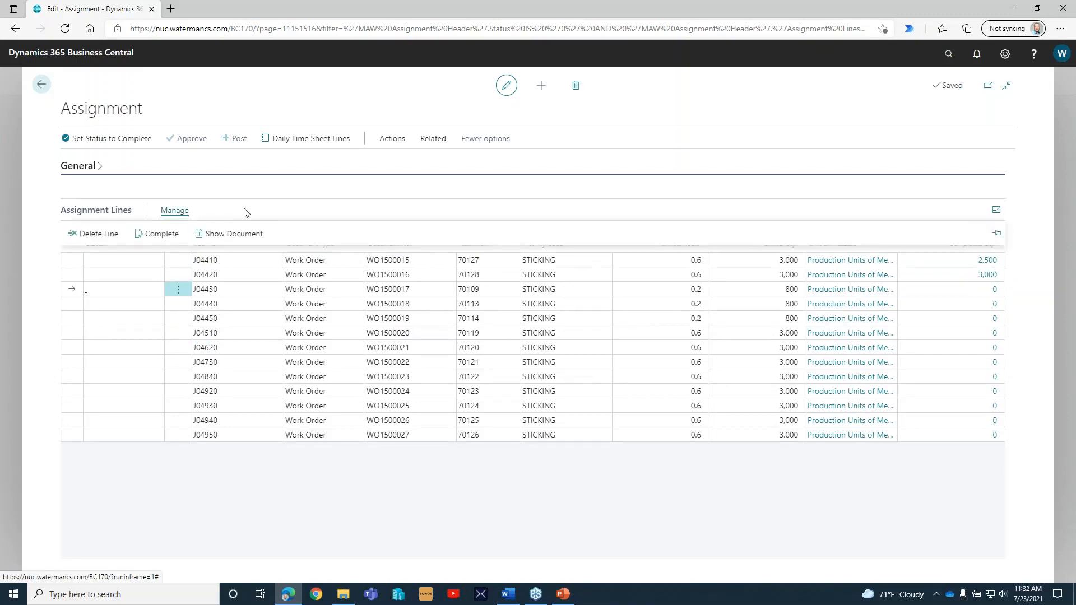
click(105, 275)
click(102, 260)
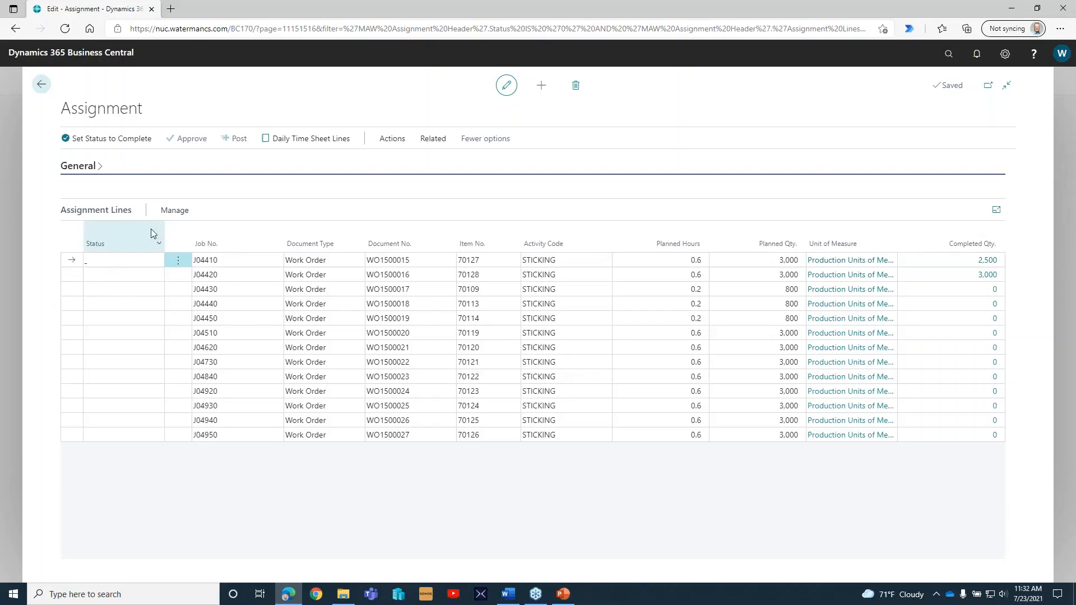
click(174, 210)
click(175, 211)
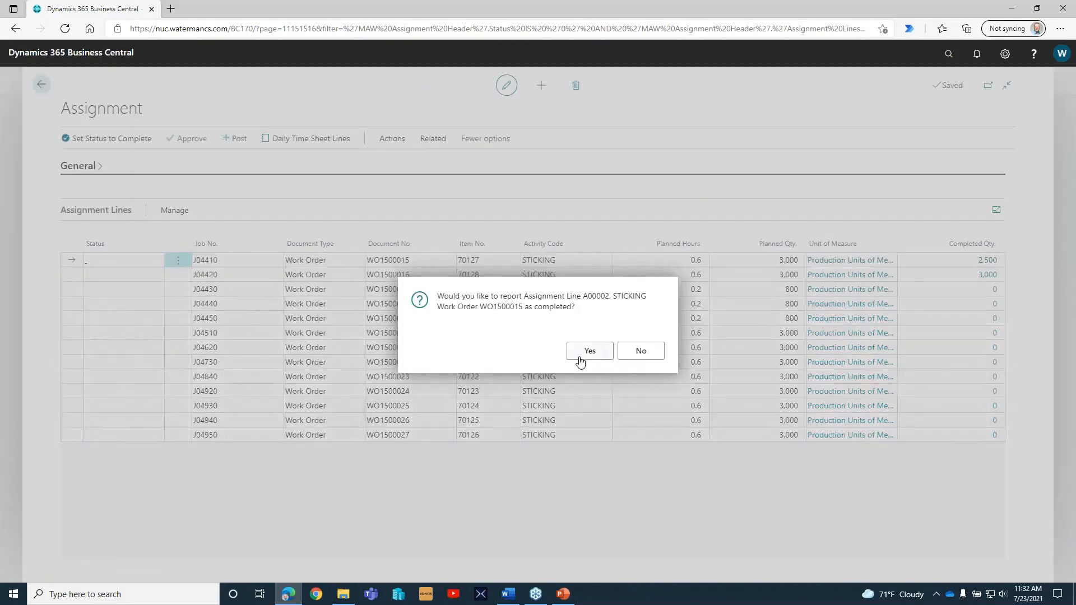
click(589, 351)
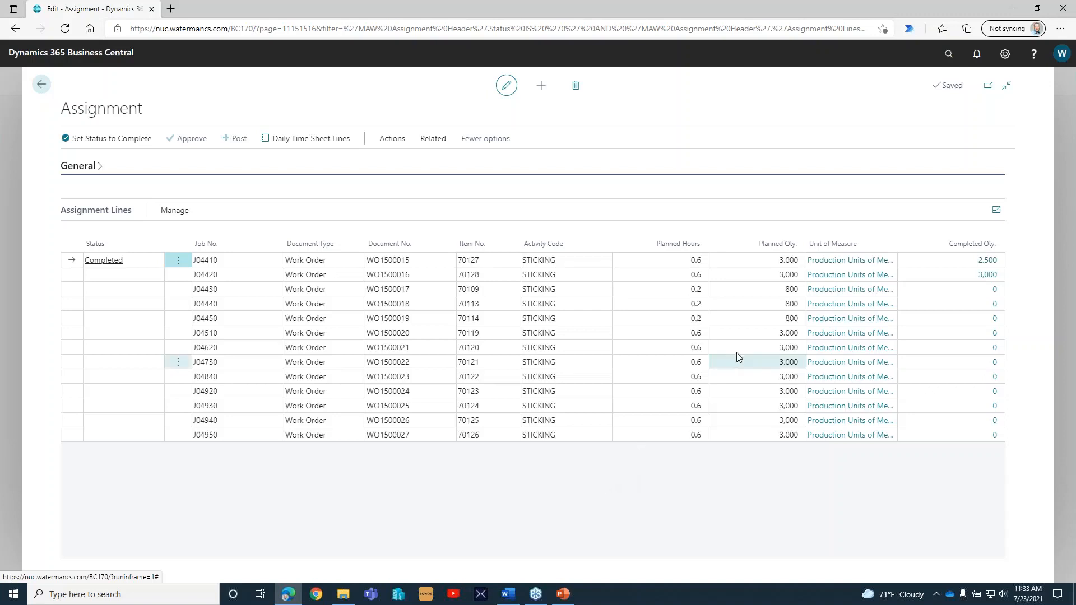
click(965, 289)
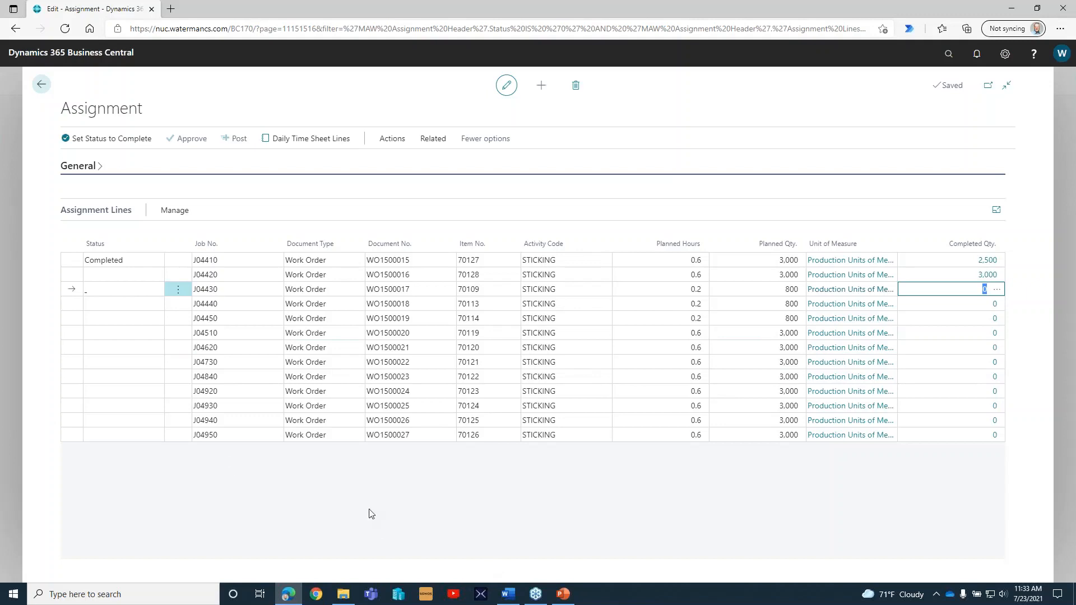
Leave the assignment, go to the jobs list, review the released and in-production jobs, and open job J04400.
click(42, 84)
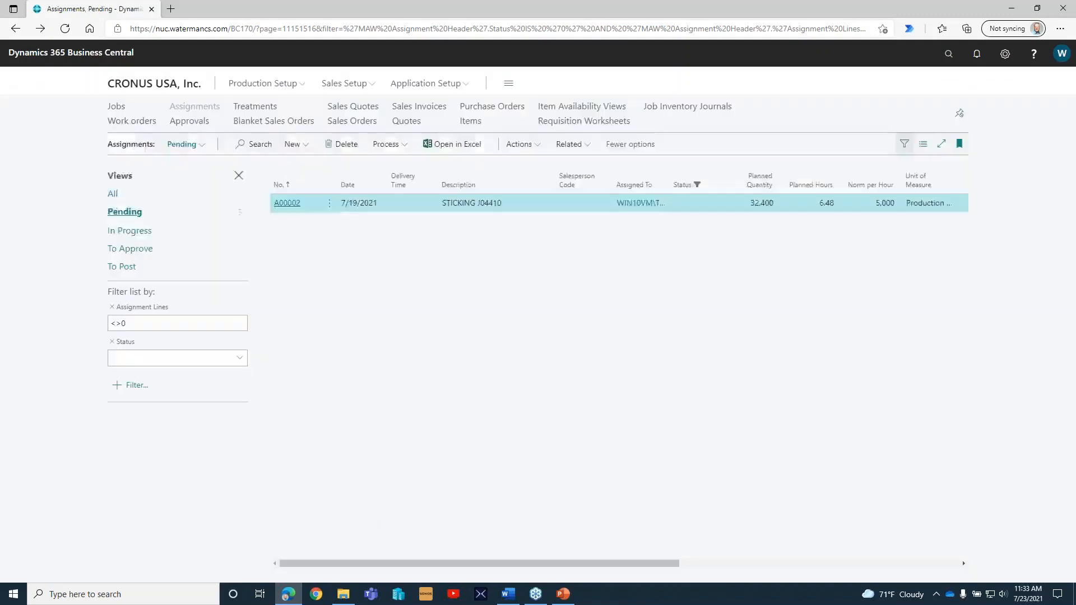
click(160, 87)
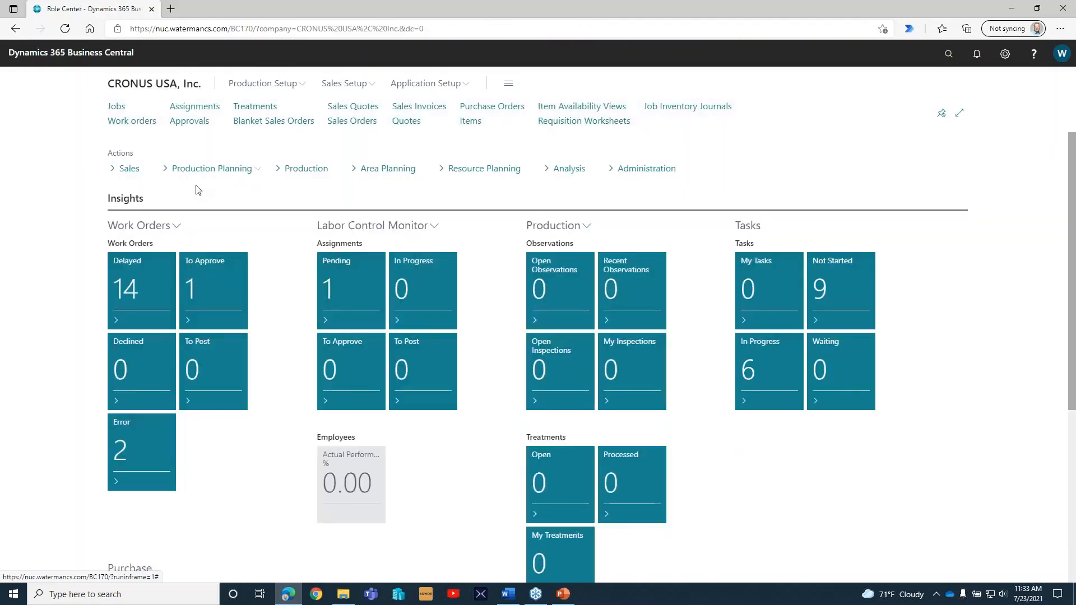
click(116, 106)
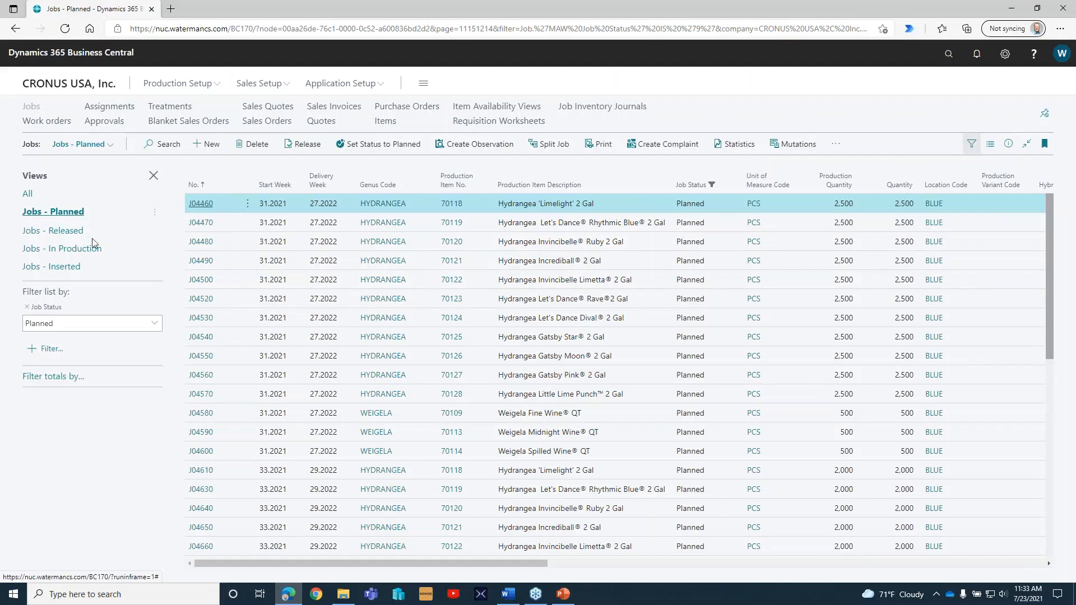
click(53, 230)
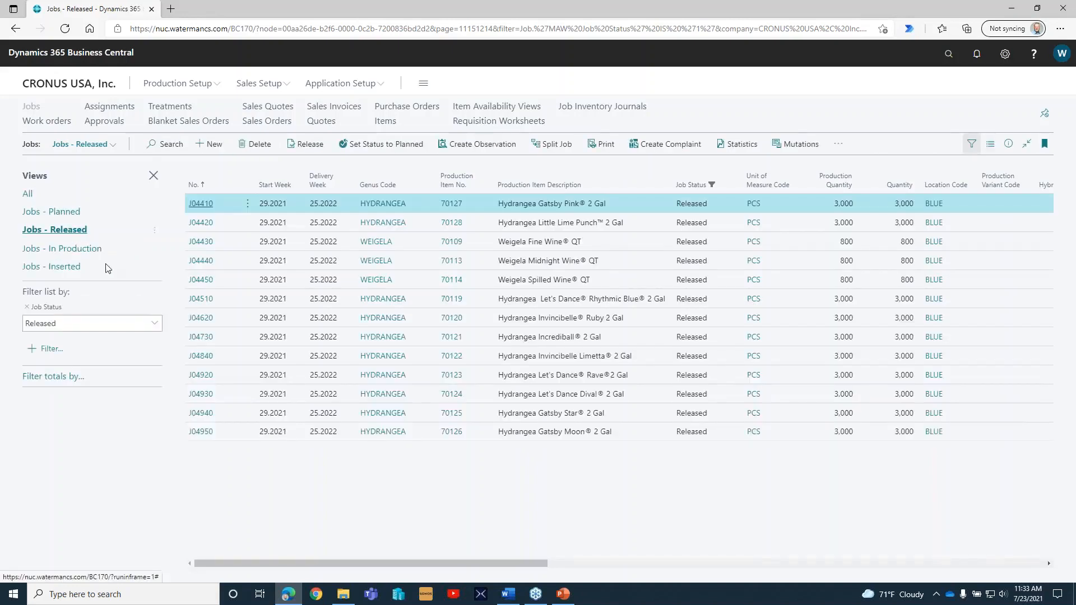
click(84, 251)
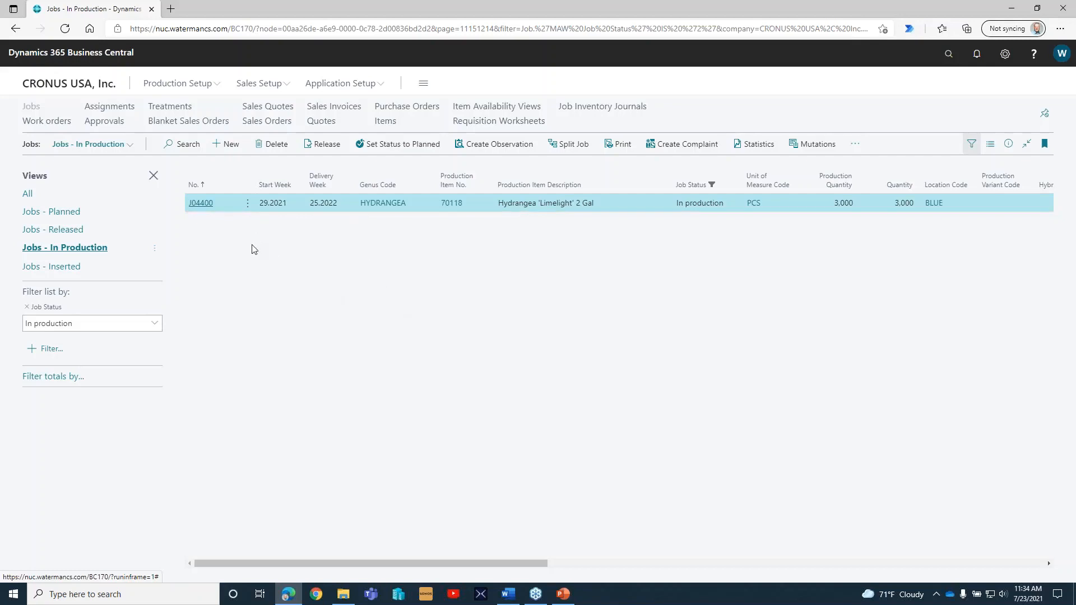
click(200, 203)
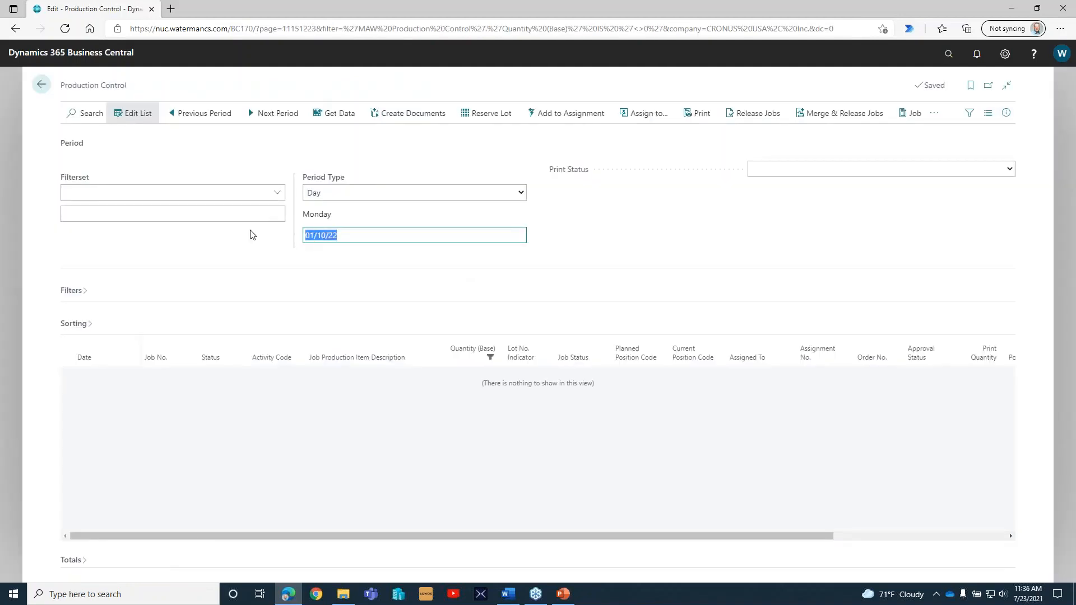
Set the Production Control date to the current work date and the period type to Week.
text(w2522)
key(Tab)
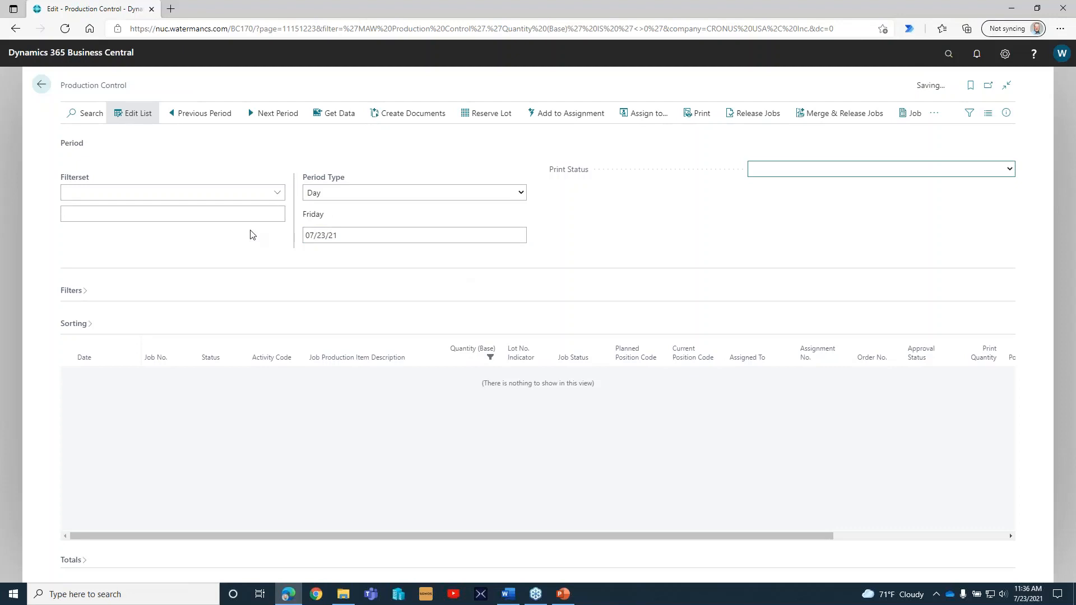
click(521, 192)
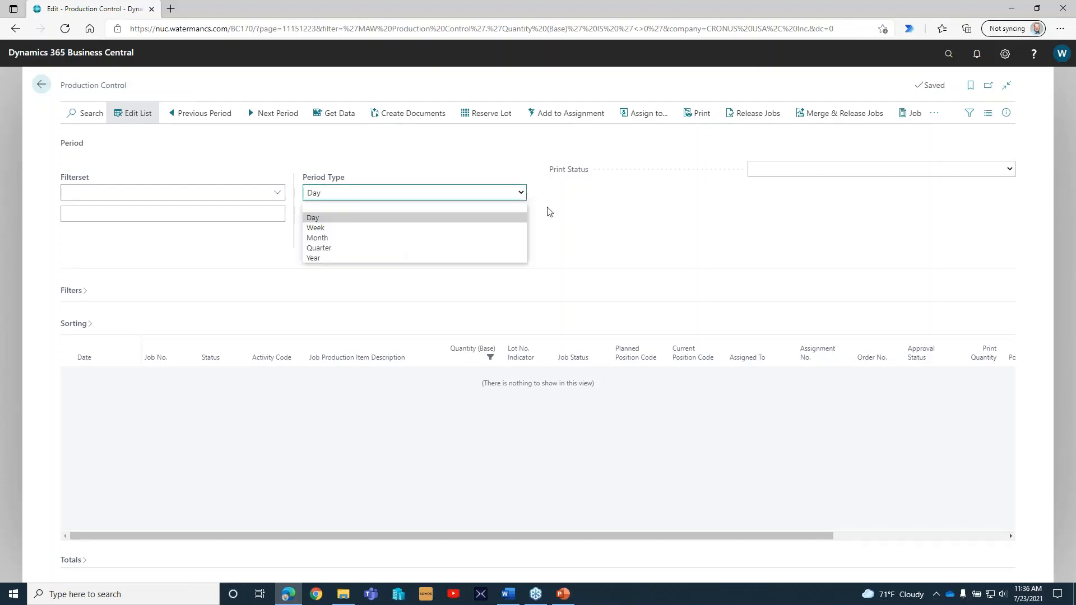
click(359, 228)
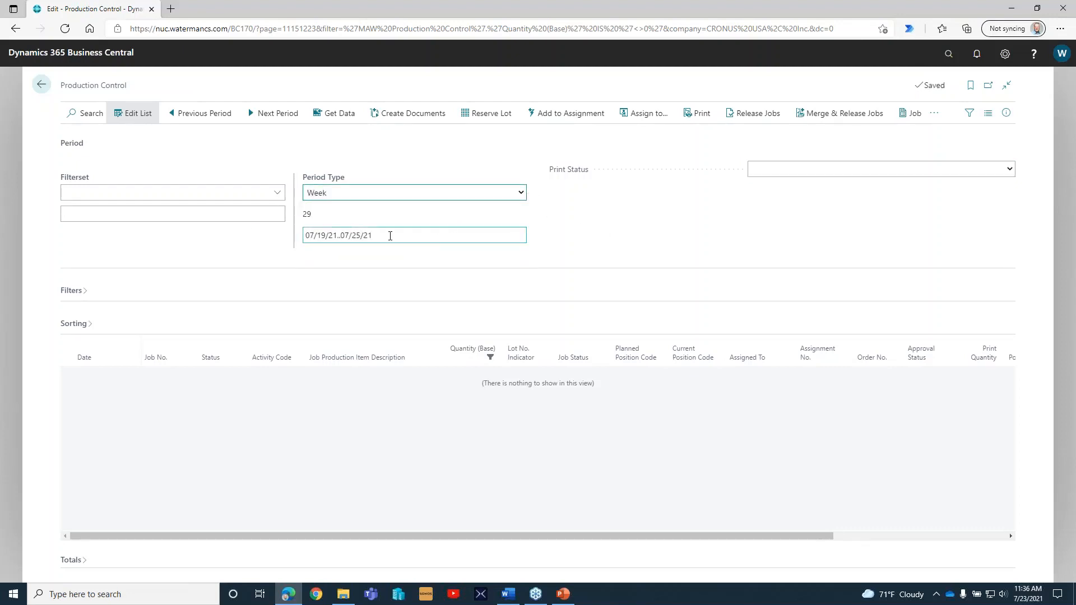
click(390, 236)
text(w2522)
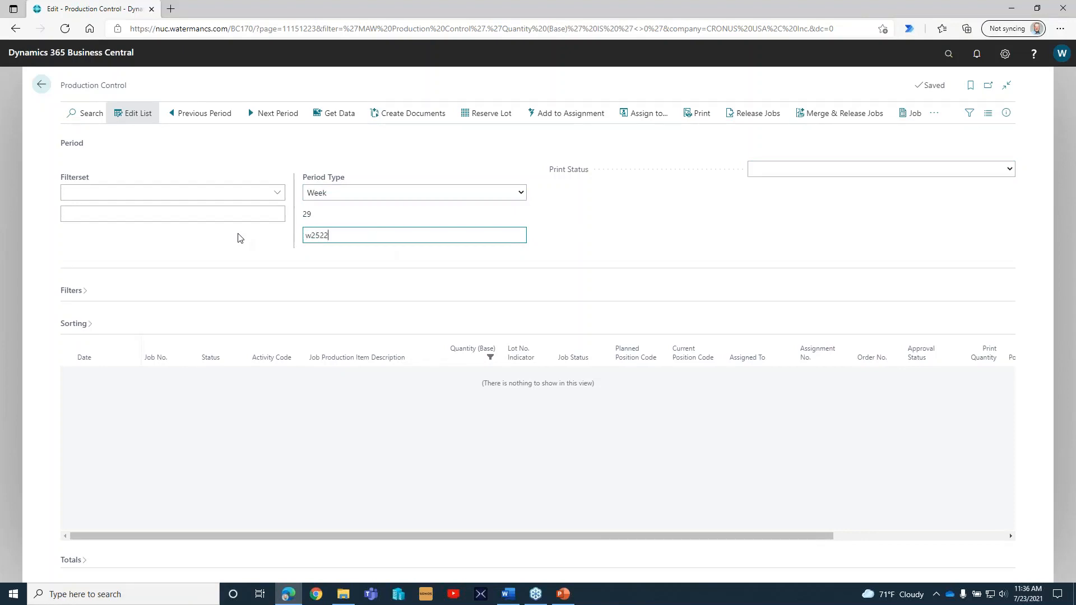
key(Tab)
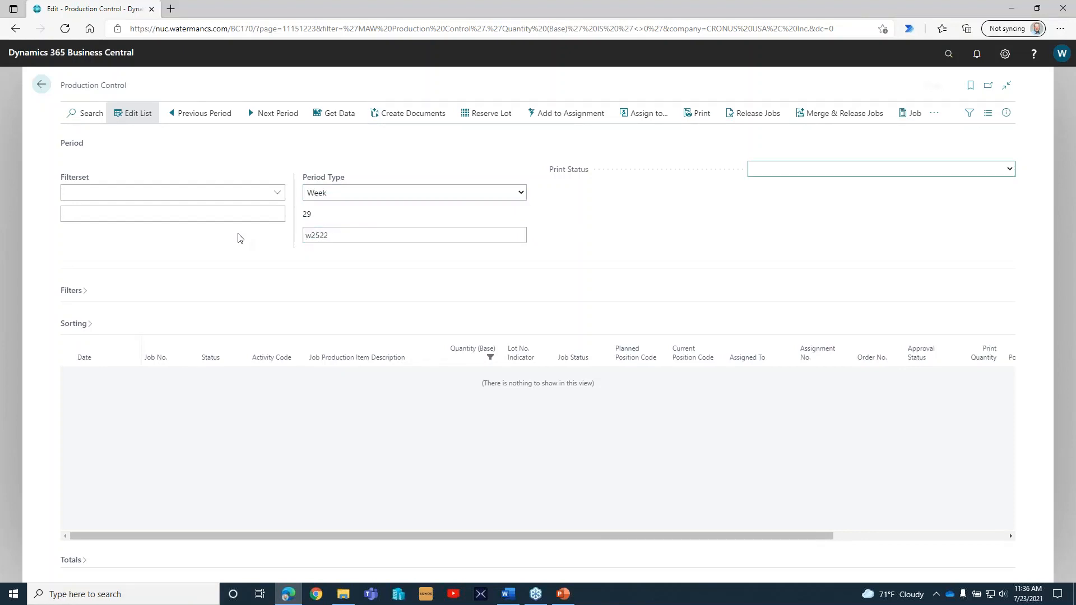
click(522, 196)
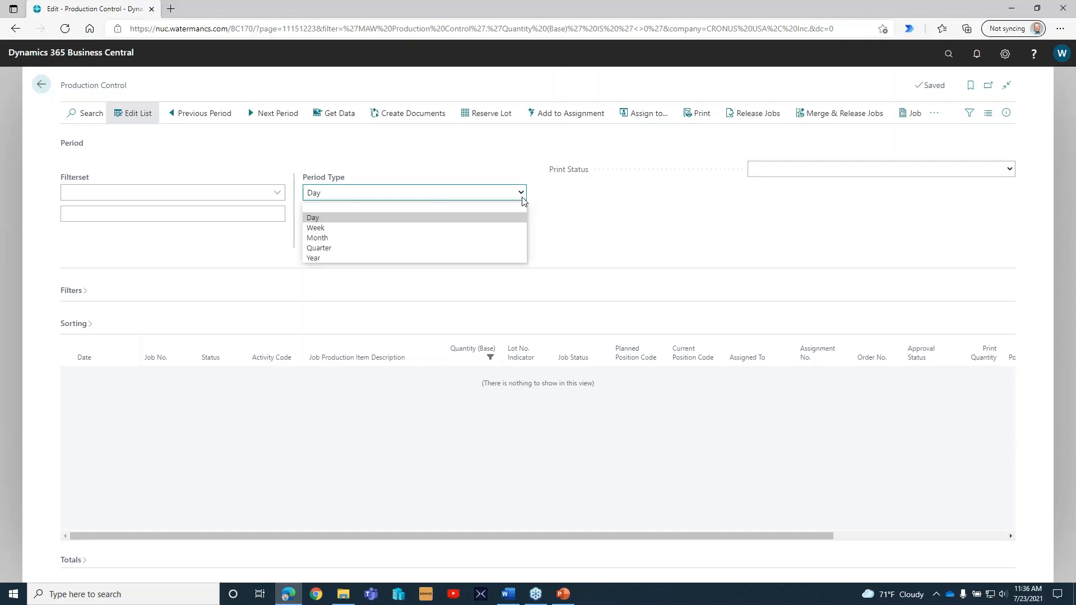
click(589, 219)
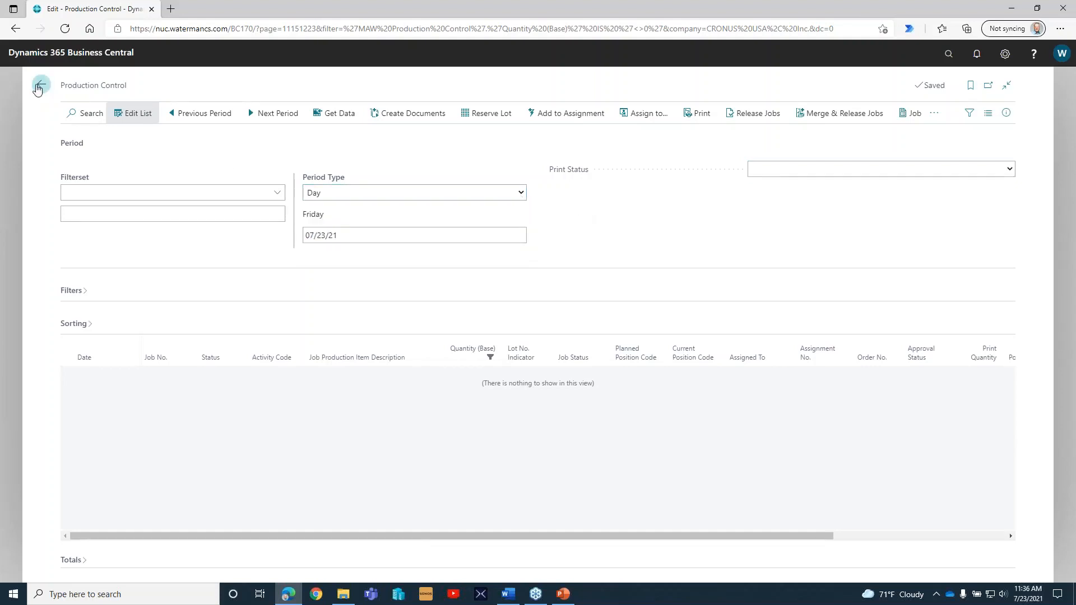
click(522, 194)
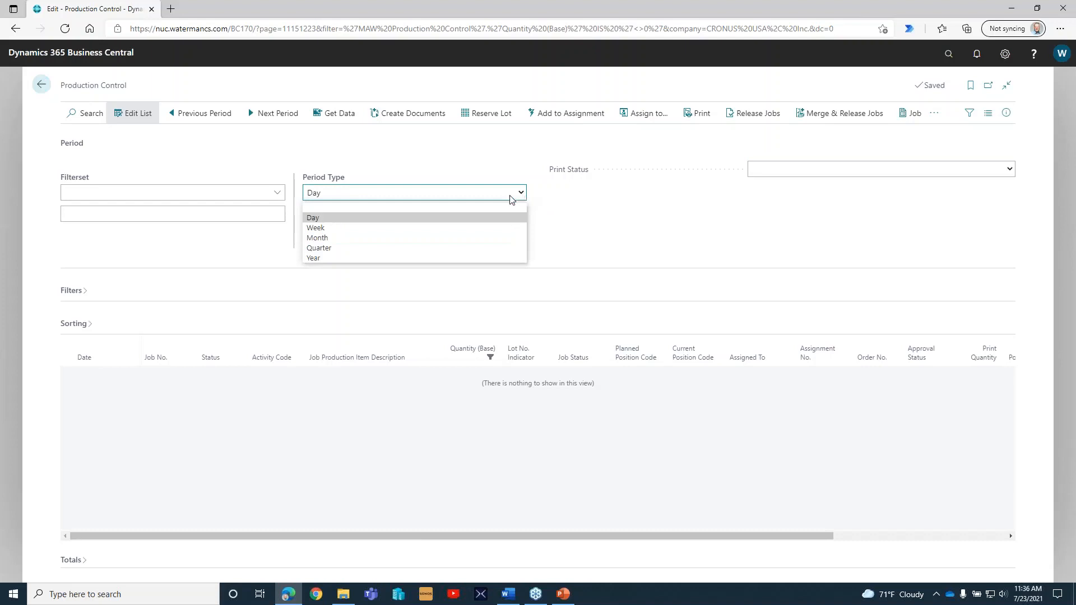
click(339, 230)
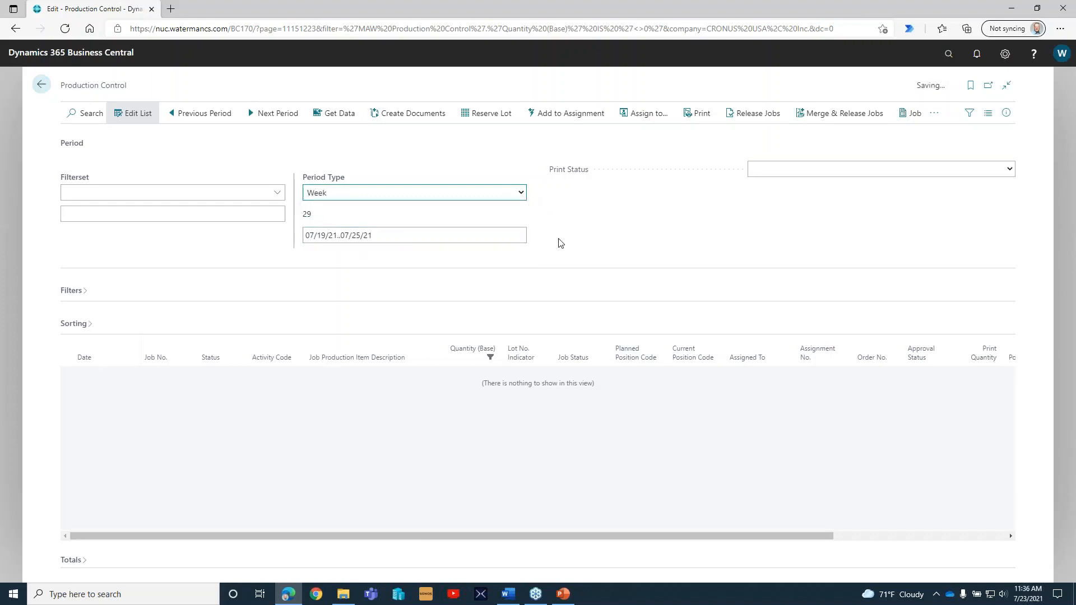
Advance the Production Control period to week 25, 06/20/22..06/26/22, and get its planned activities.
click(280, 118)
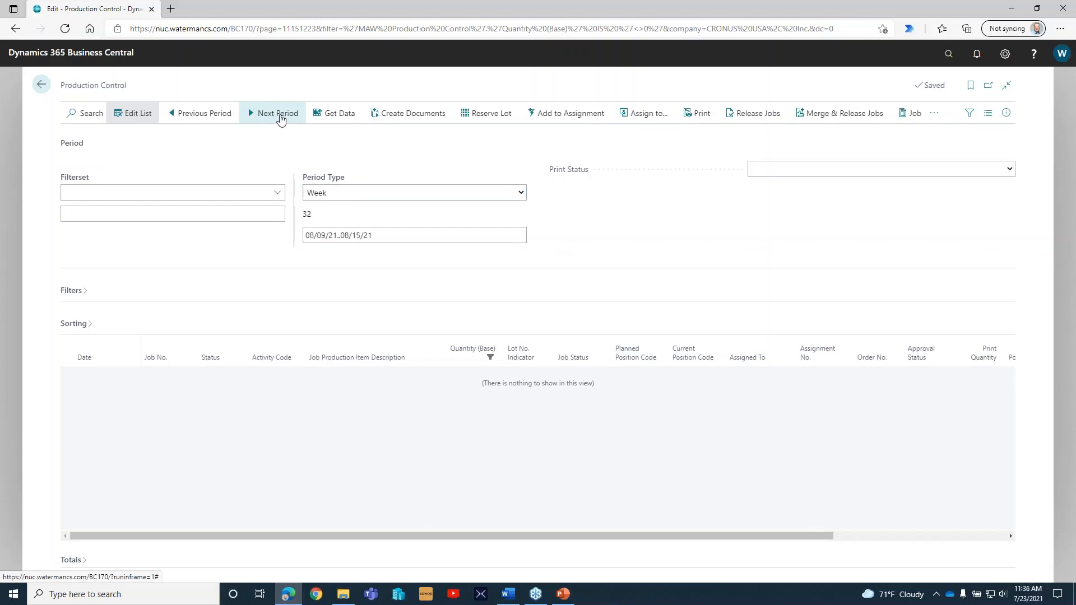
click(280, 117)
click(279, 118)
click(280, 118)
click(280, 118)
click(280, 118)
click(279, 117)
click(279, 118)
click(280, 118)
click(280, 118)
click(280, 117)
click(280, 118)
click(280, 118)
click(280, 118)
click(280, 118)
click(280, 117)
click(280, 118)
click(280, 118)
click(280, 118)
click(279, 118)
click(280, 118)
click(279, 118)
click(279, 117)
click(280, 117)
click(280, 117)
click(280, 118)
click(279, 118)
click(280, 118)
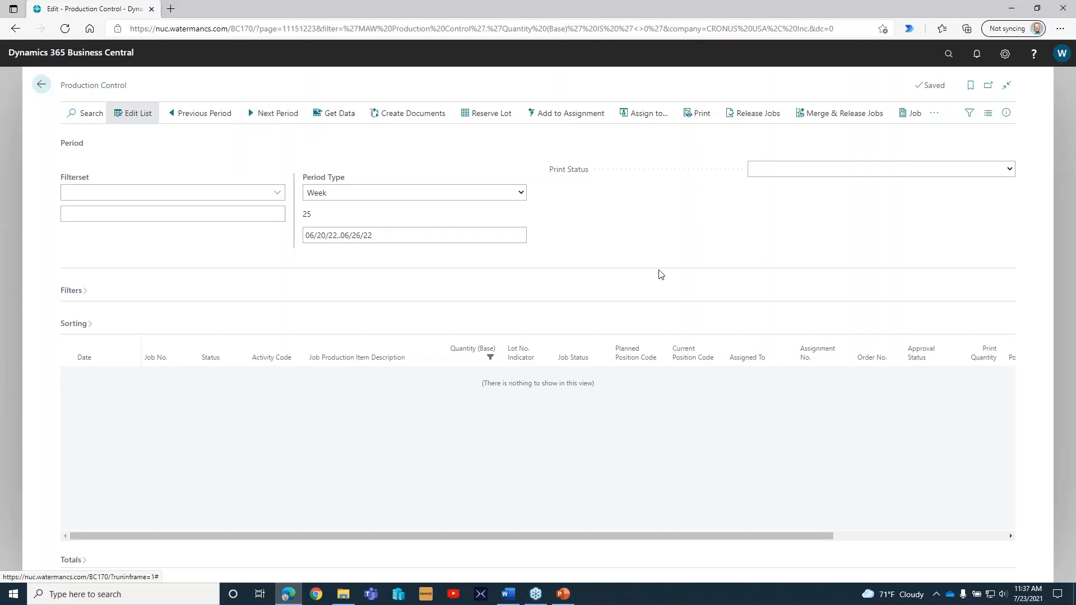
click(337, 117)
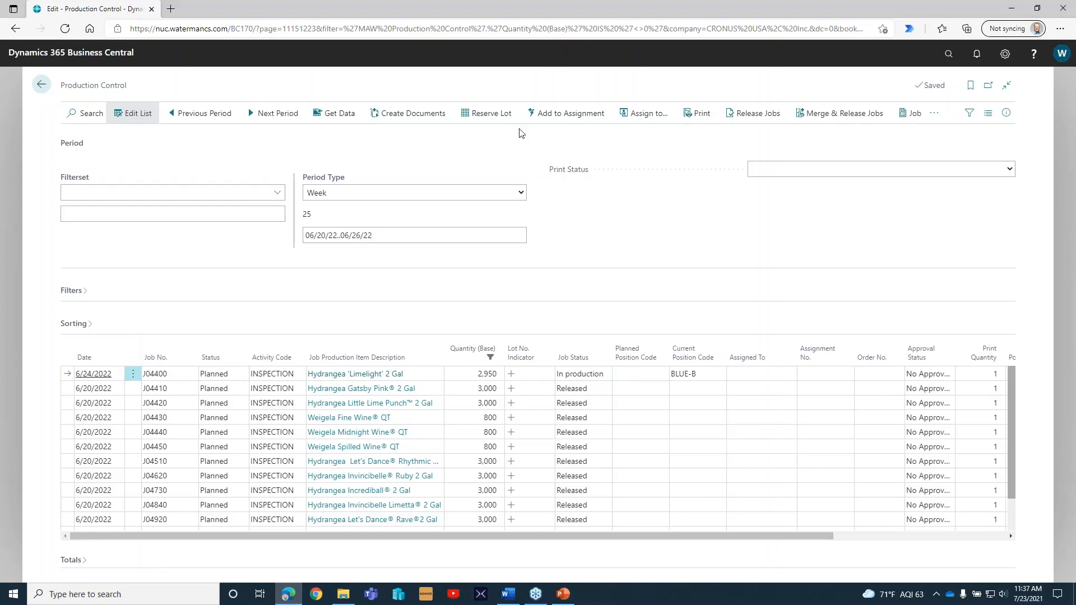
Create the inspection work order for job J04400, Hydrangea 'Limelight' 2 Gal, and open the resulting document.
click(408, 113)
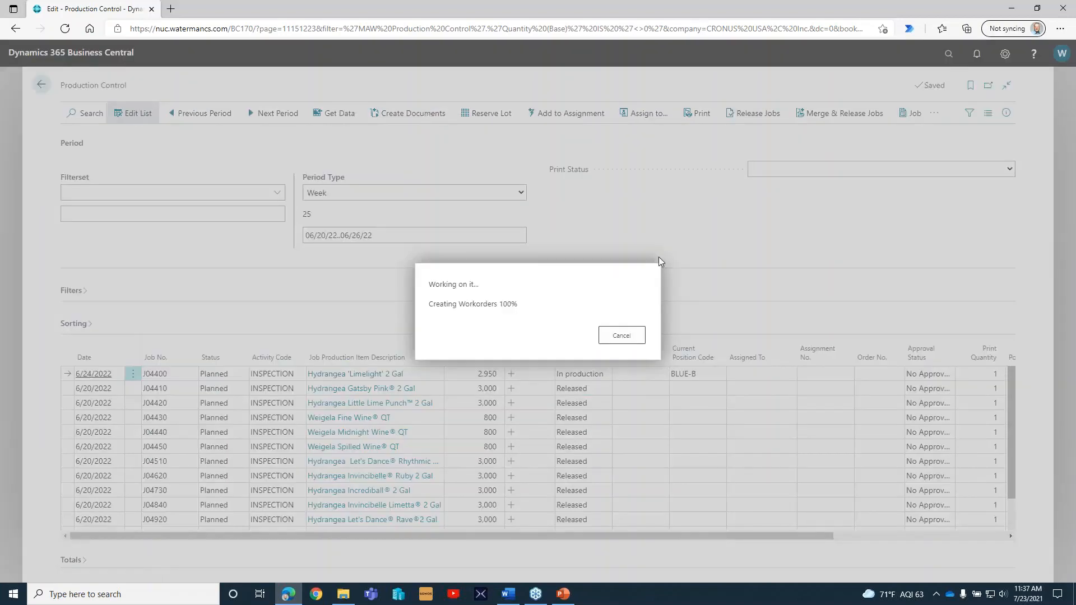
click(934, 115)
click(904, 158)
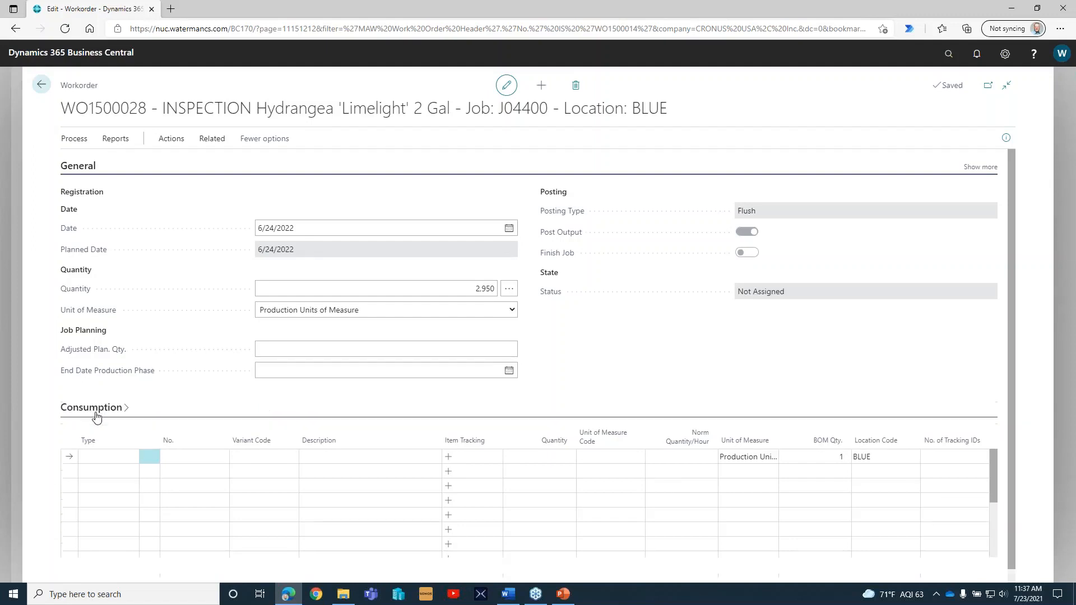
Collapse the Consumption section and expand Output to examine the work order's output quantities per RR variant.
click(115, 413)
click(76, 447)
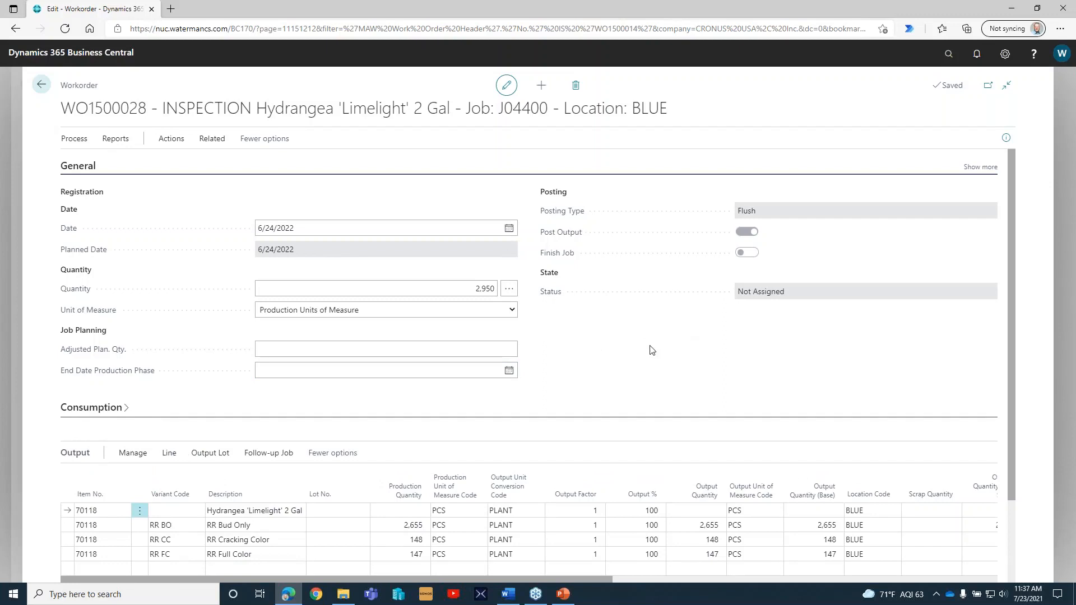
click(477, 283)
drag(1014, 388, 1008, 514)
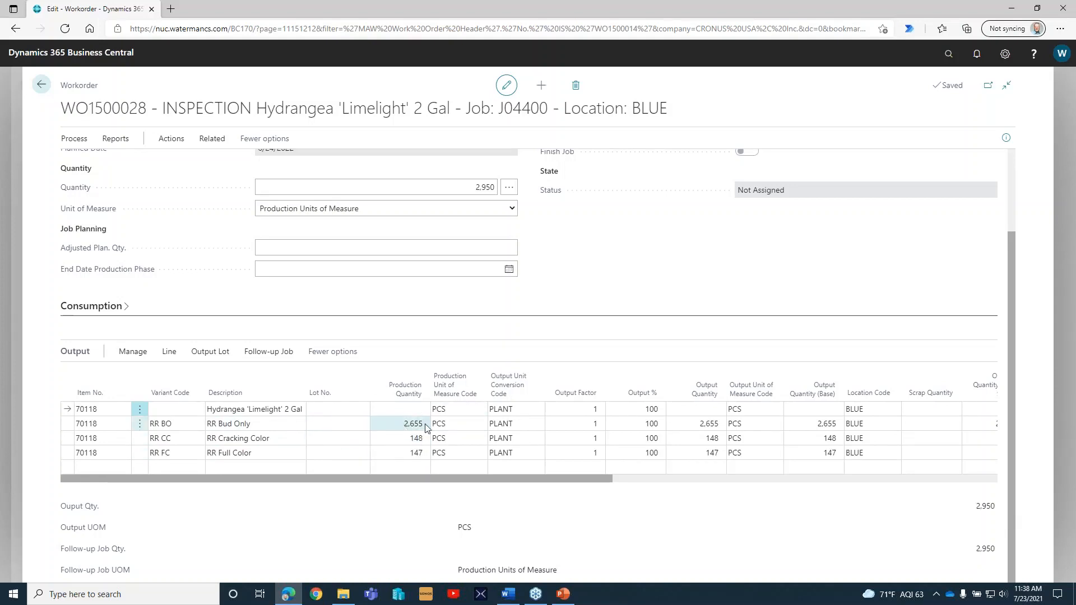
click(399, 428)
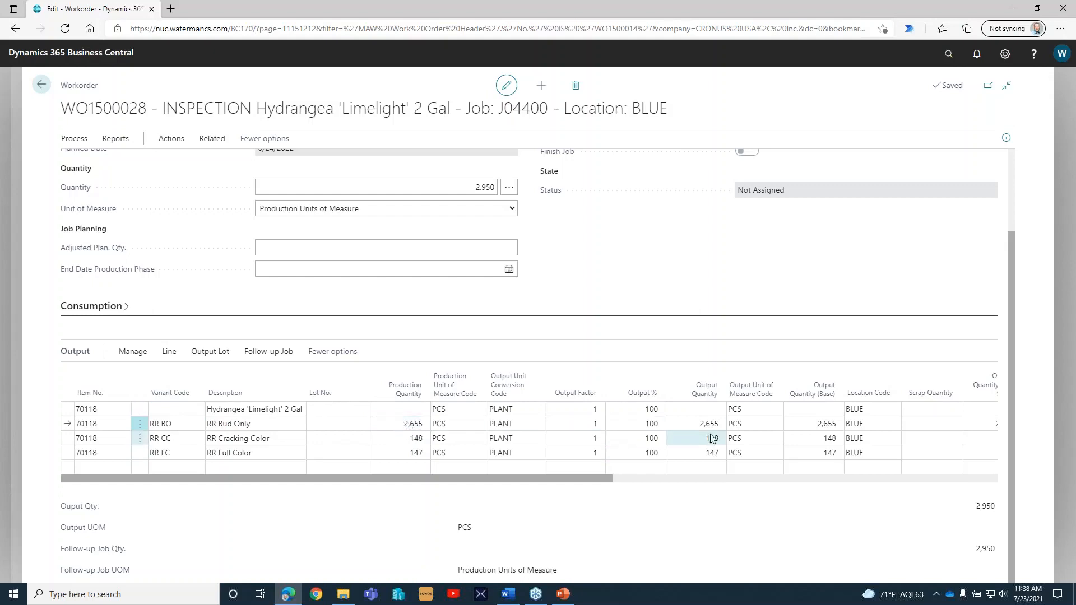
Set the output quantity to 150 for both the RR Cracking Color and RR Full Color lines.
click(696, 424)
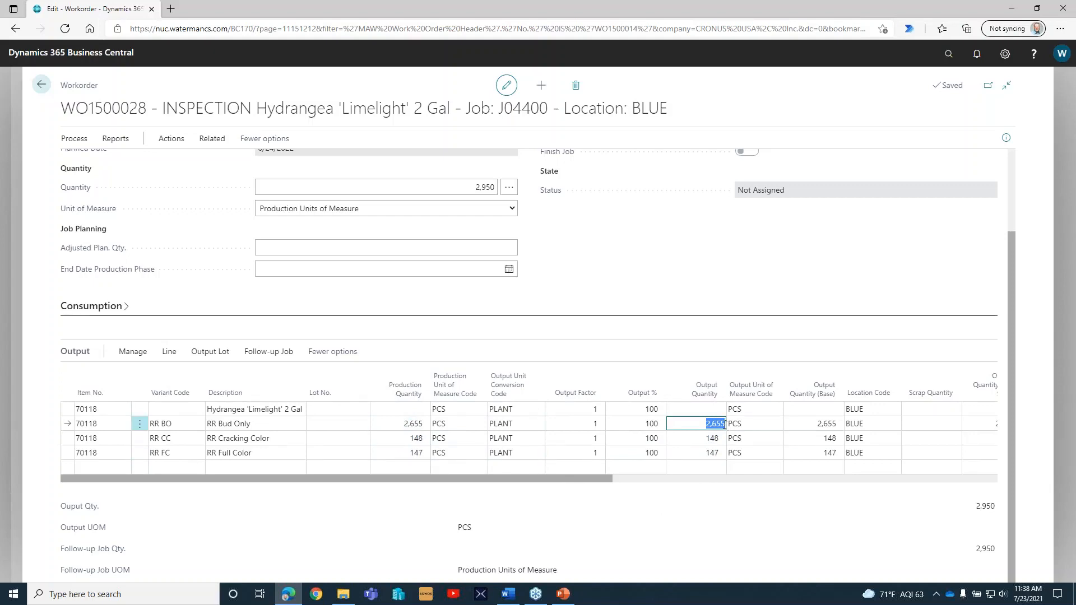
key(Down)
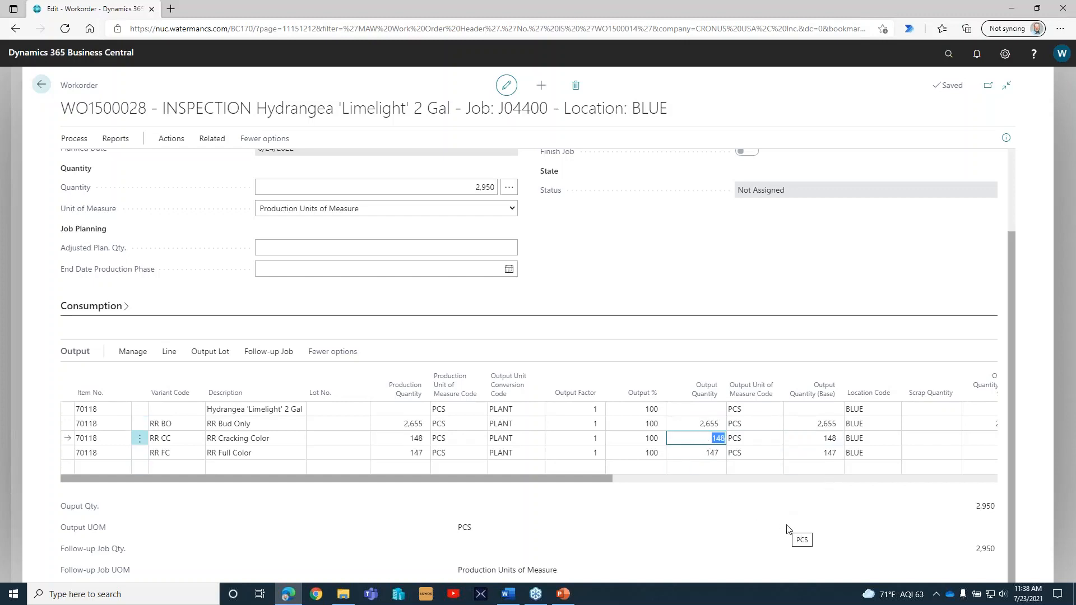
text(150)
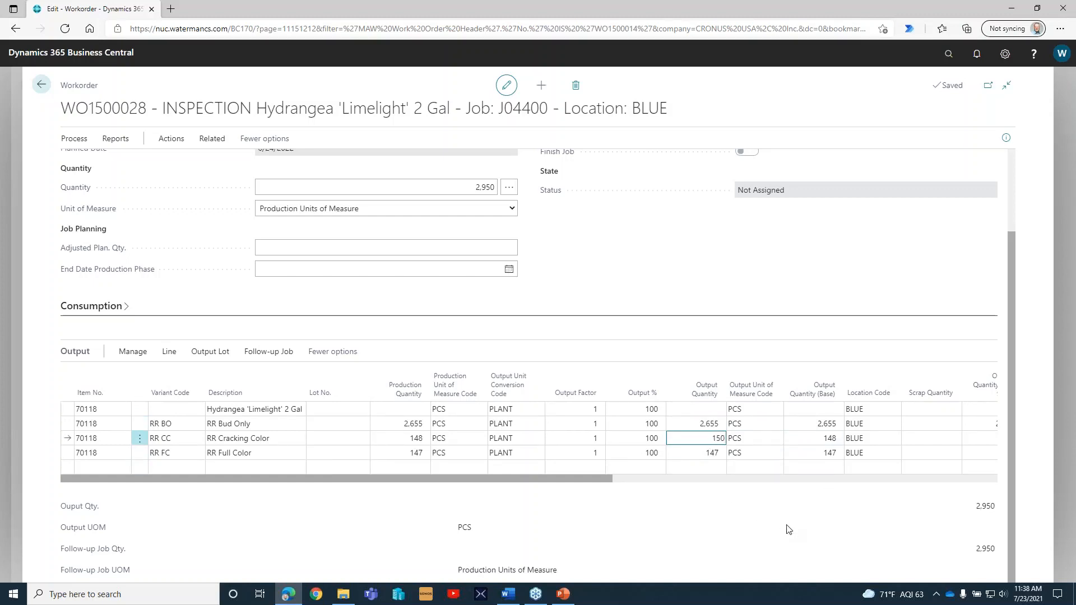
key(Tab)
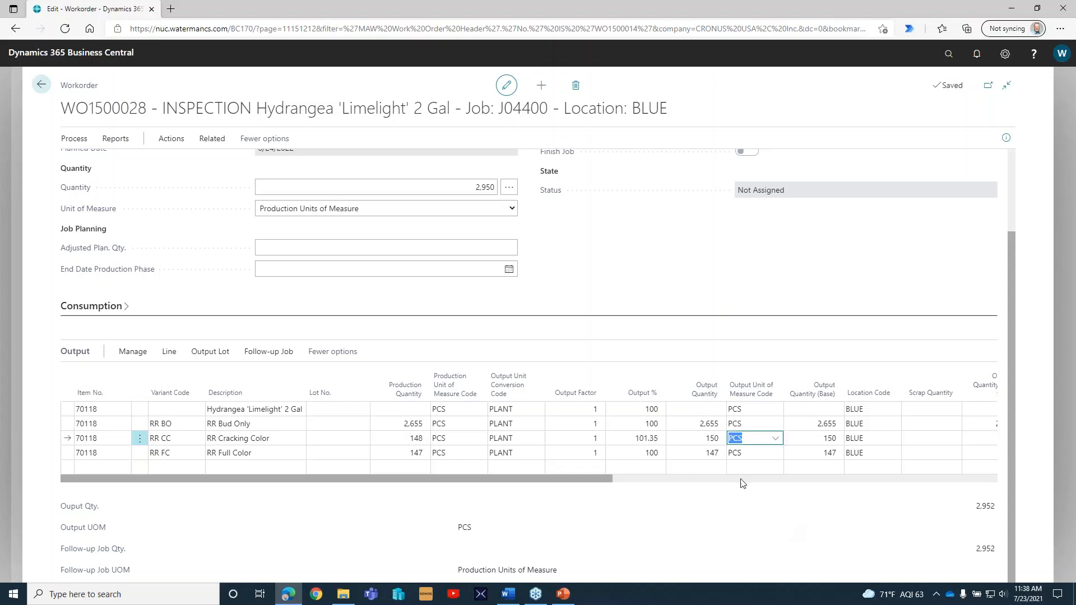
click(707, 454)
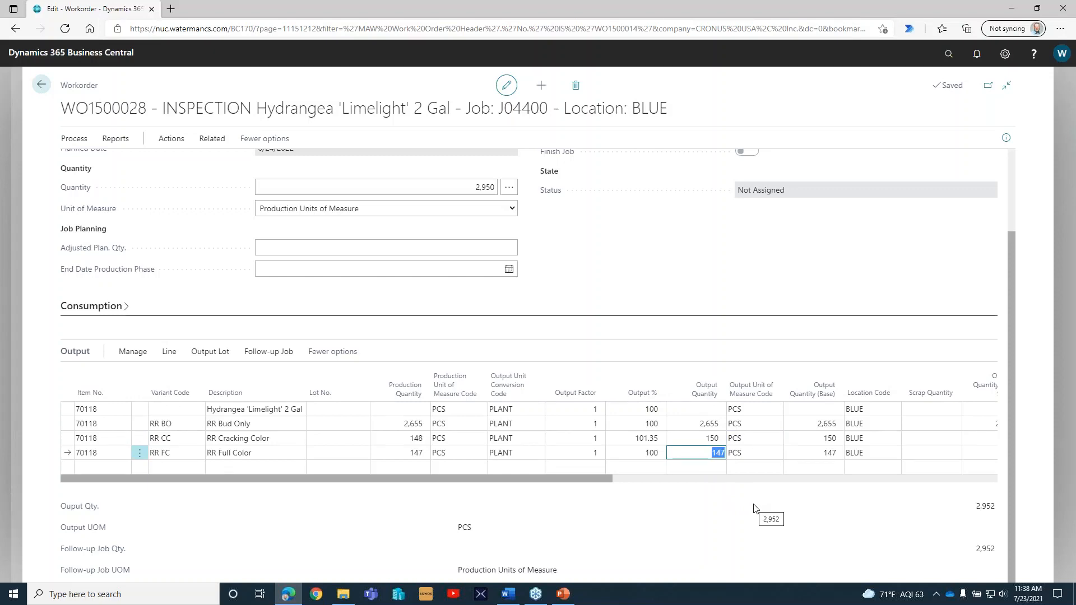
text(150)
key(Tab)
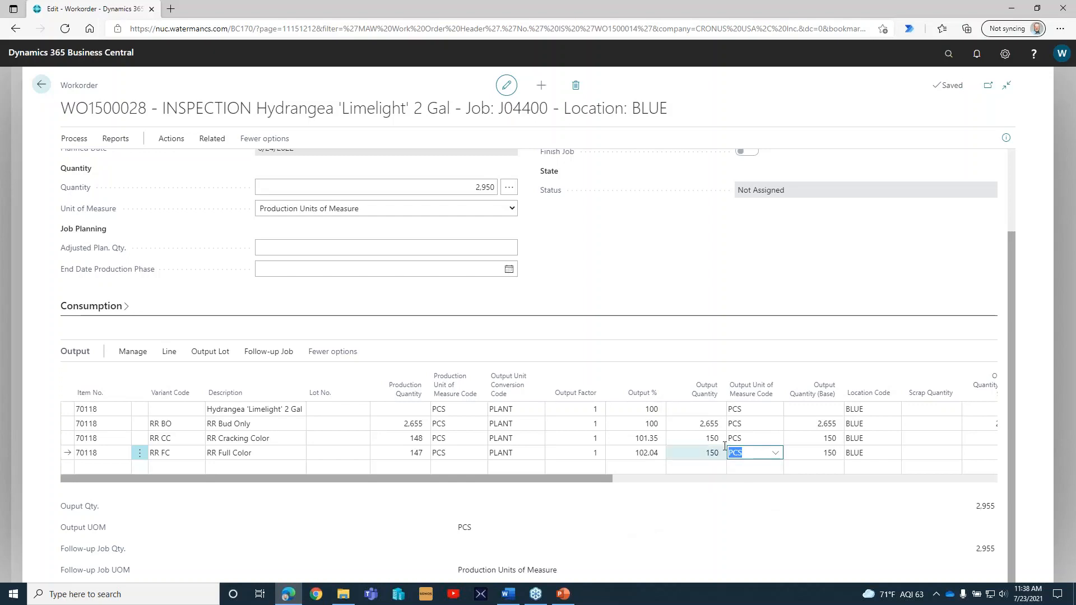
scroll(465, 302, up, 3)
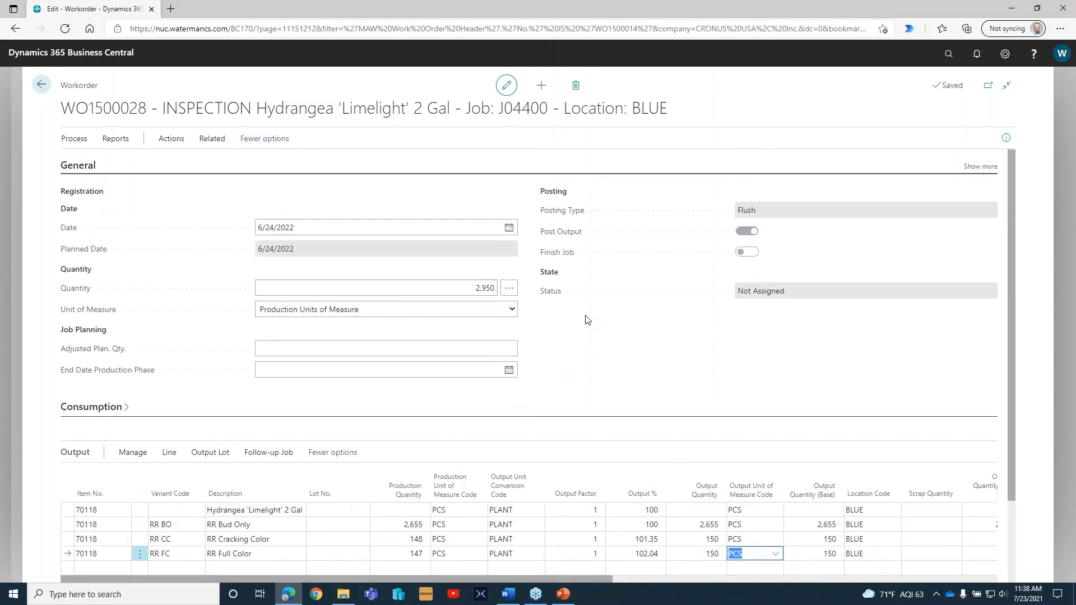
Approve and post the inspection work order for job J04400, Hydrangea 'Limelight' 2 Gal.
scroll(517, 319, down, 1)
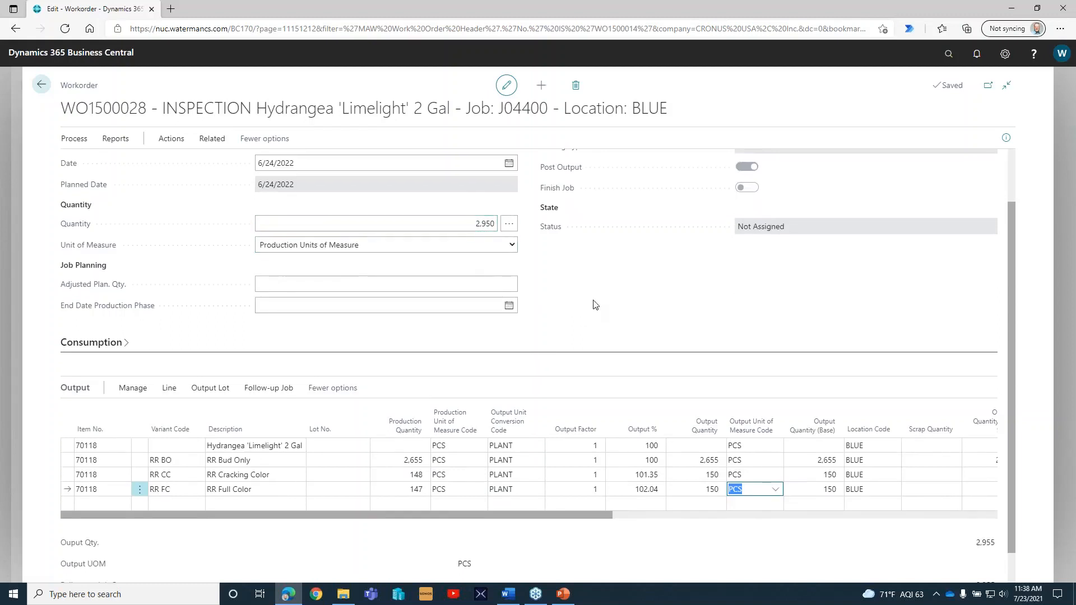
scroll(612, 315, up, 1)
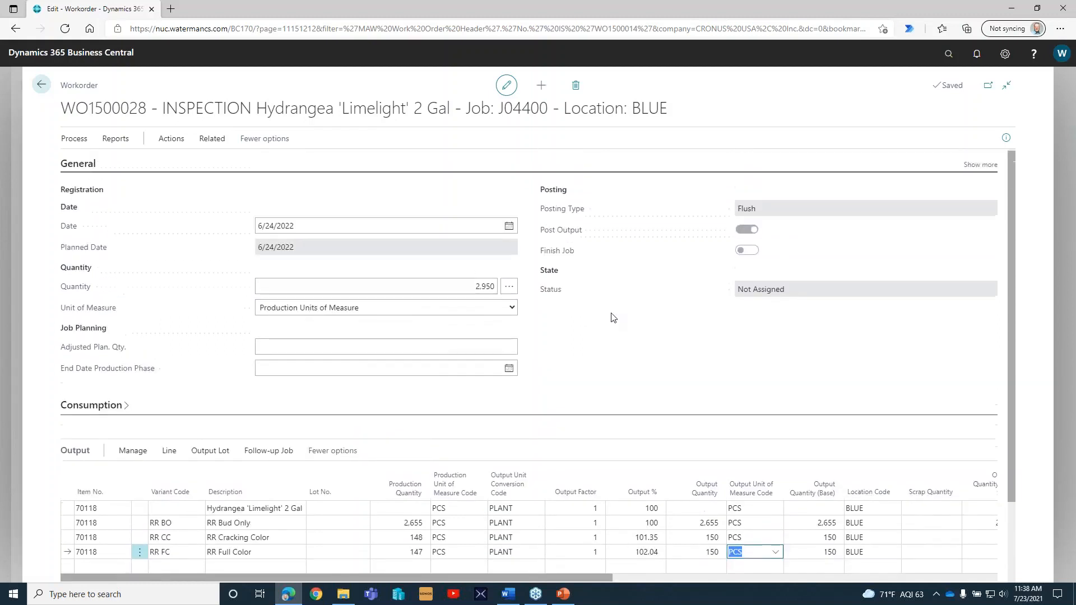
click(209, 140)
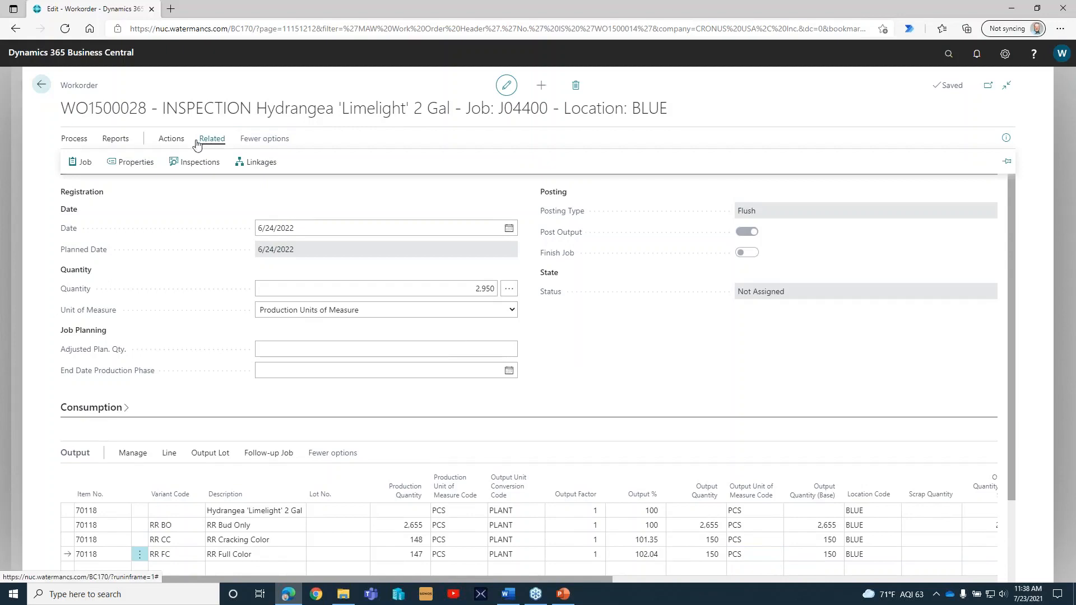
click(171, 144)
click(176, 162)
click(196, 207)
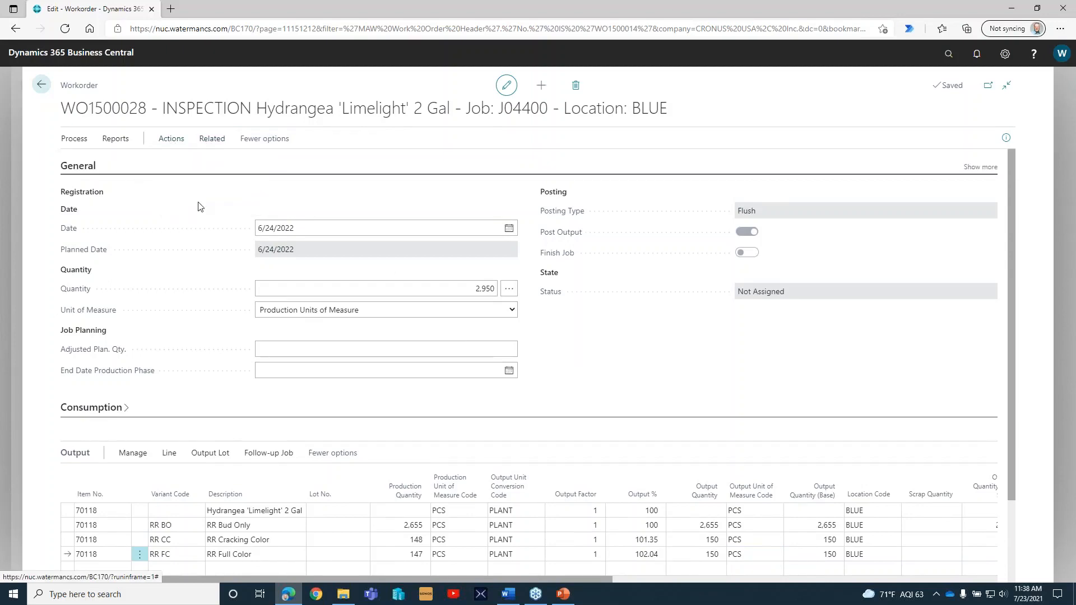
click(569, 353)
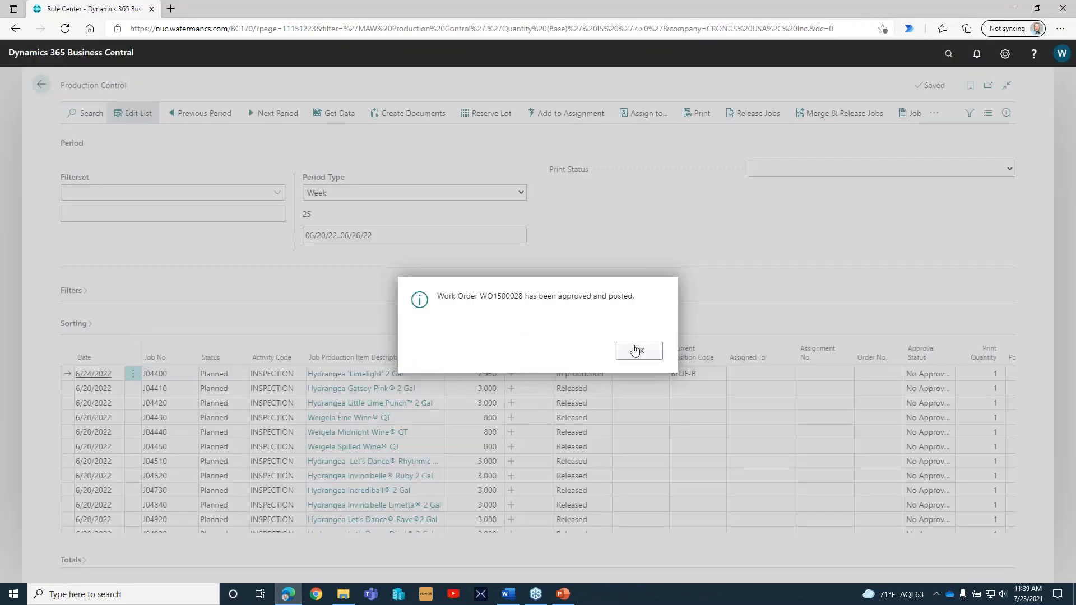
click(635, 350)
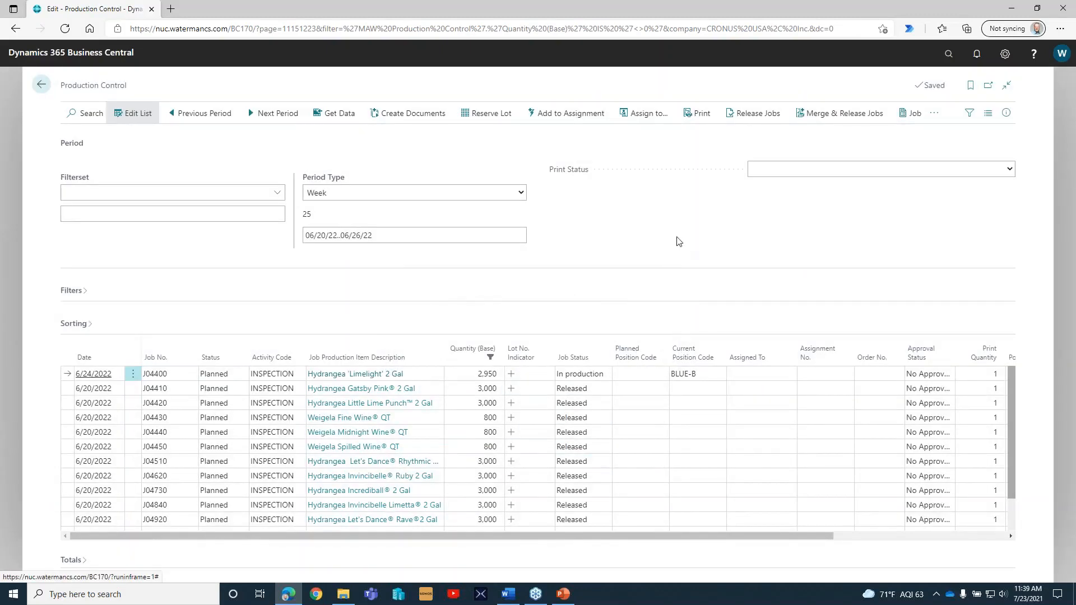
Examine the item ledger entries behind the on-hand quantity of Hydrangea 'Limelight' 2 Gal in the Shrubs item view.
click(41, 85)
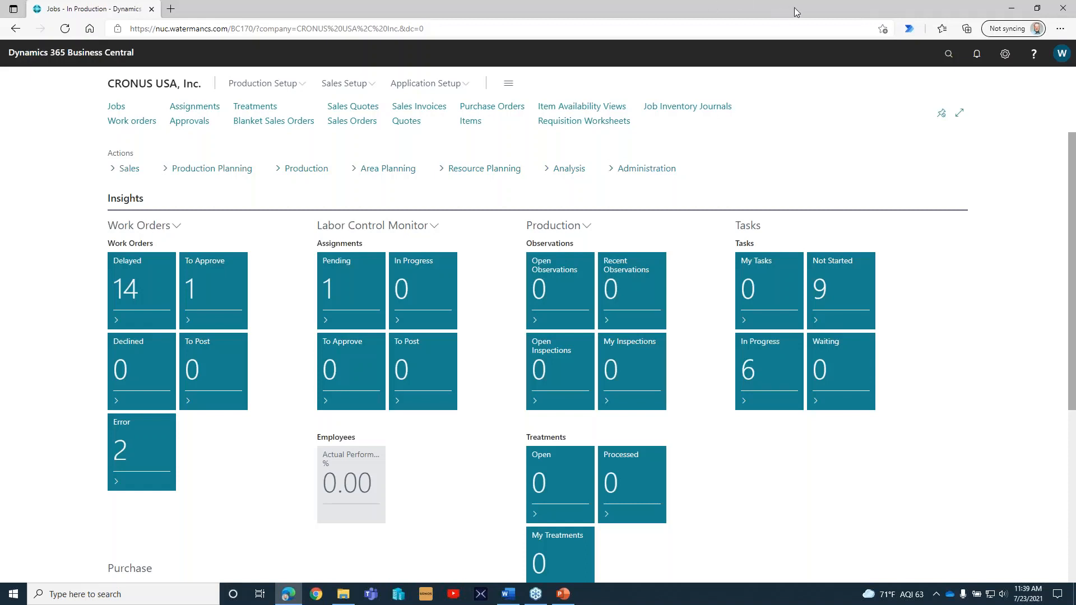
click(470, 121)
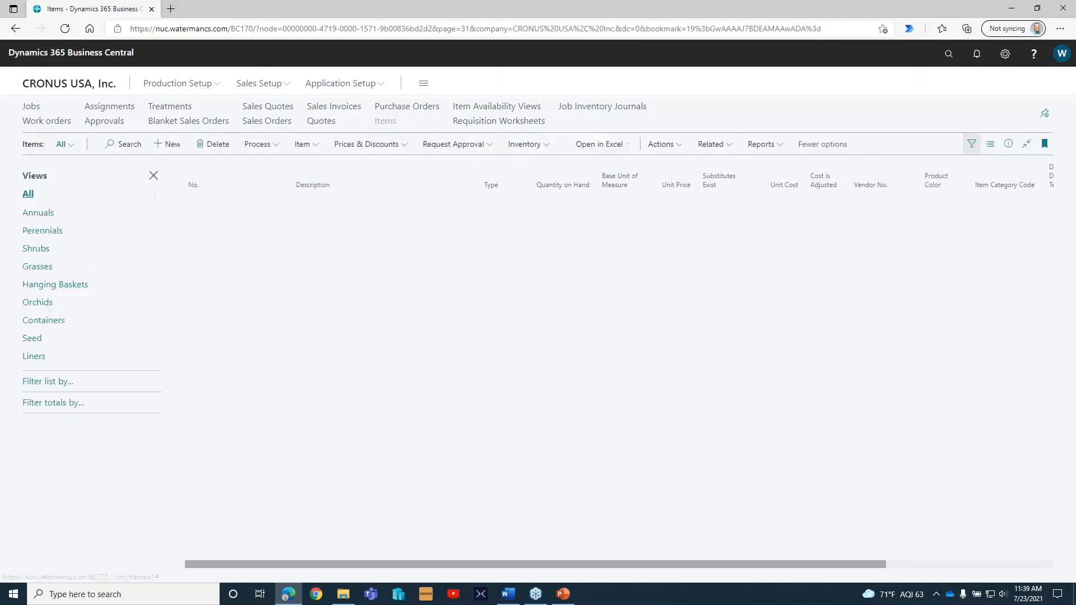
click(36, 248)
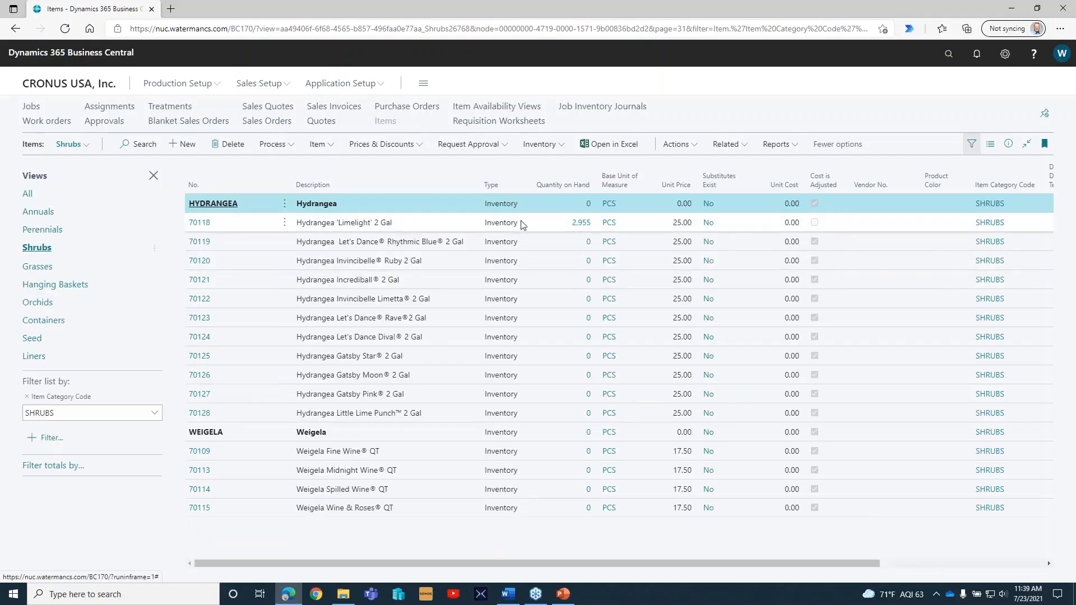
click(582, 227)
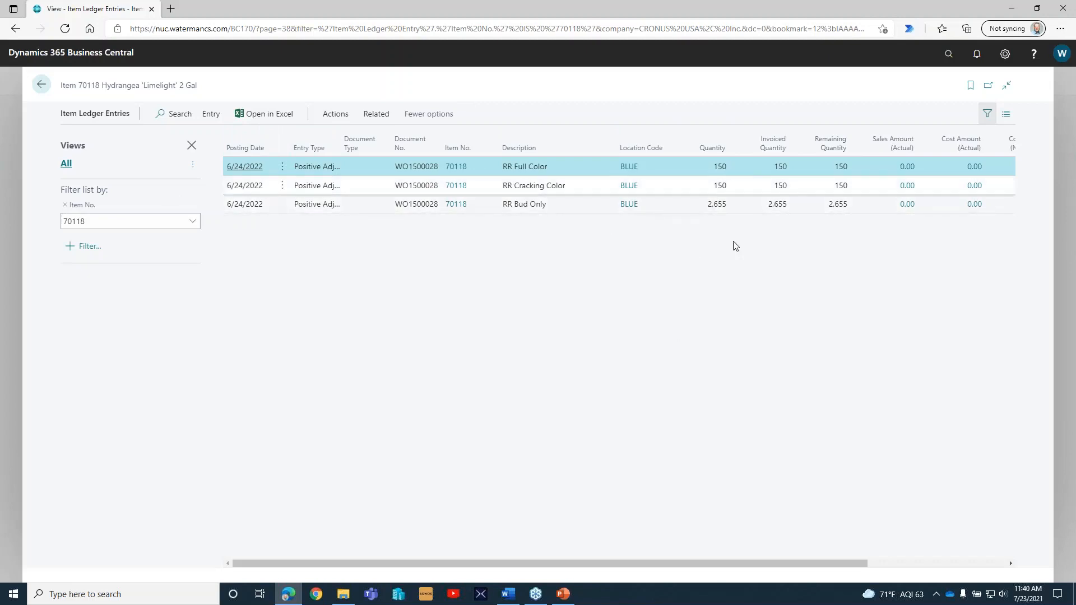
click(40, 85)
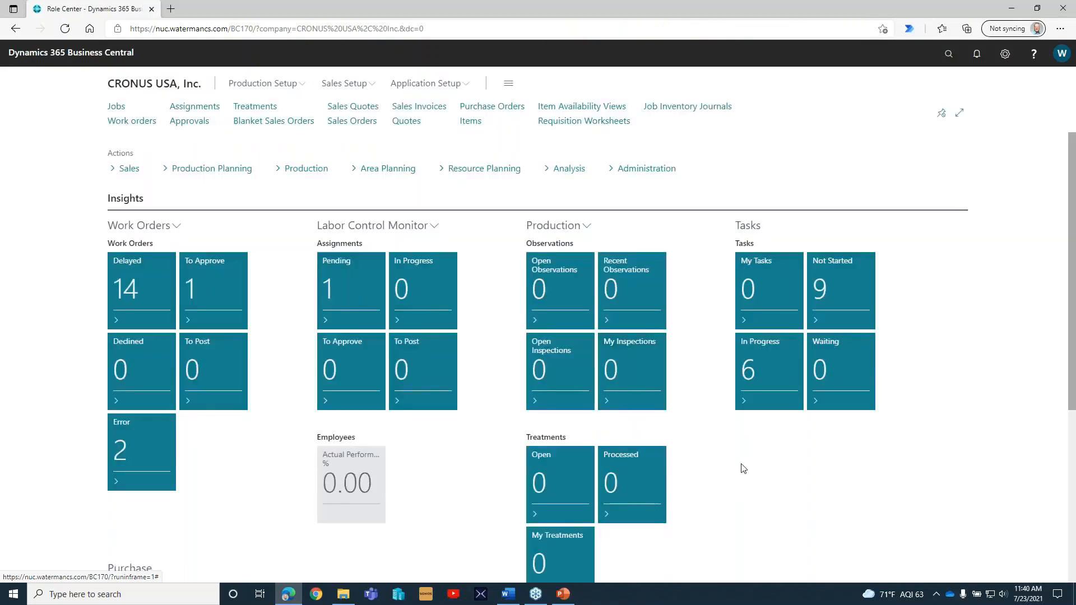
Open the DEFAULT requisition worksheet and bring up its Calculate Plan options.
click(603, 122)
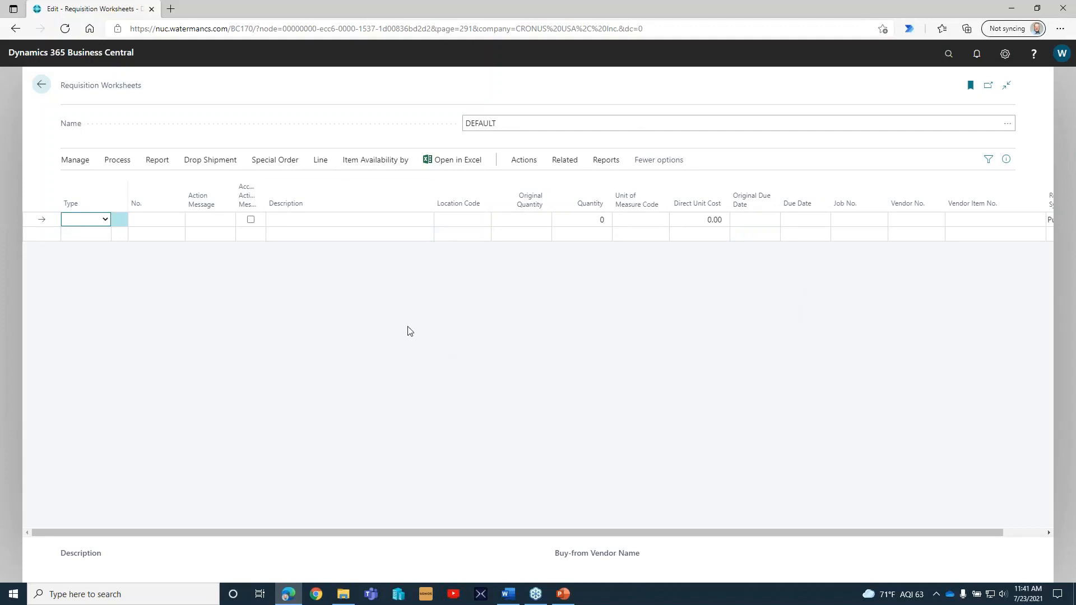
click(117, 161)
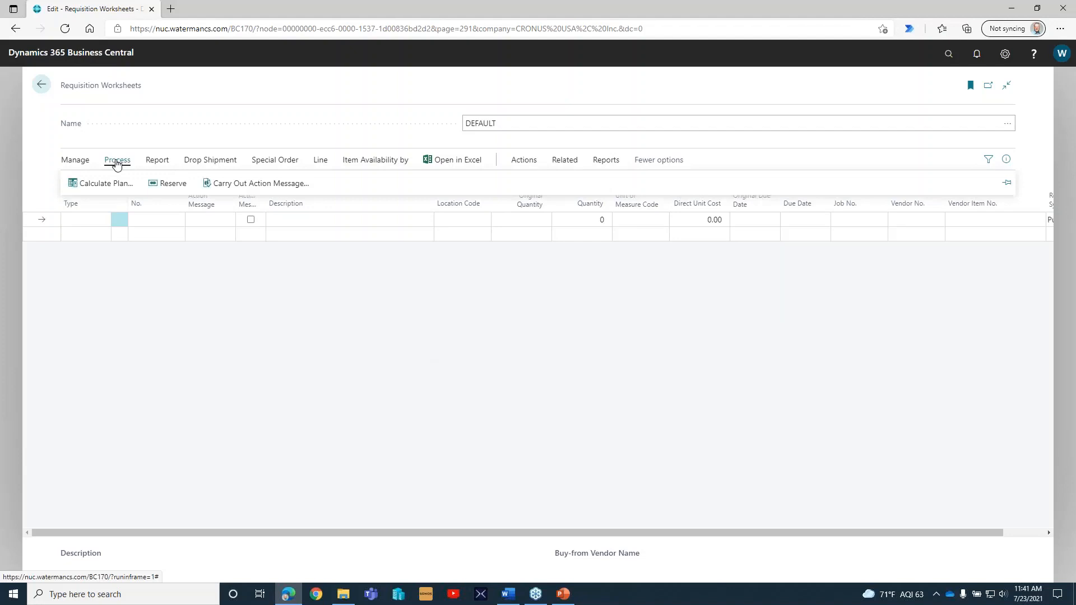
click(75, 161)
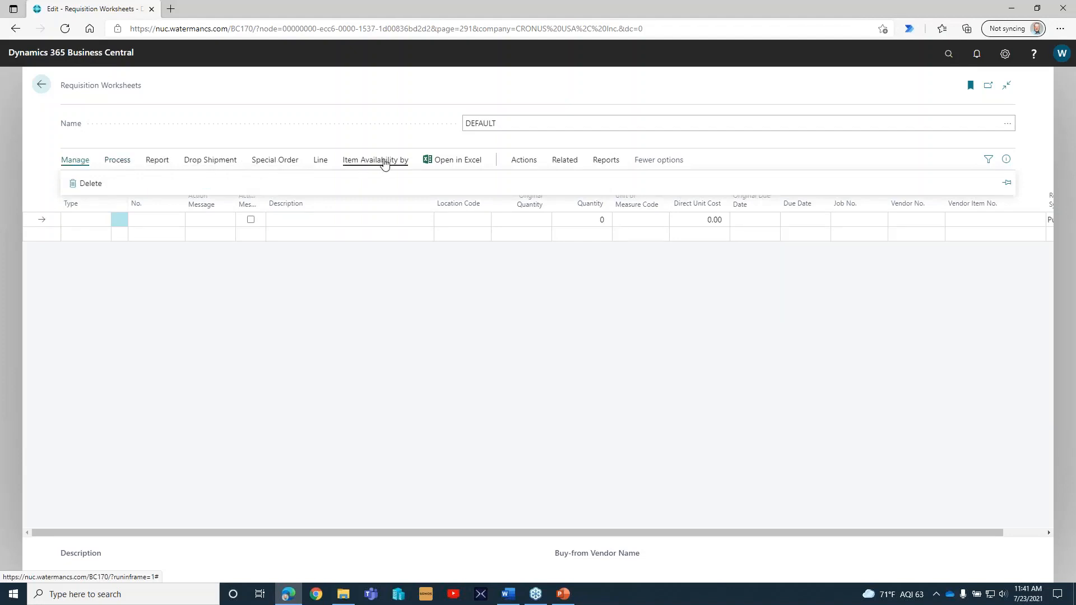
click(323, 161)
click(157, 160)
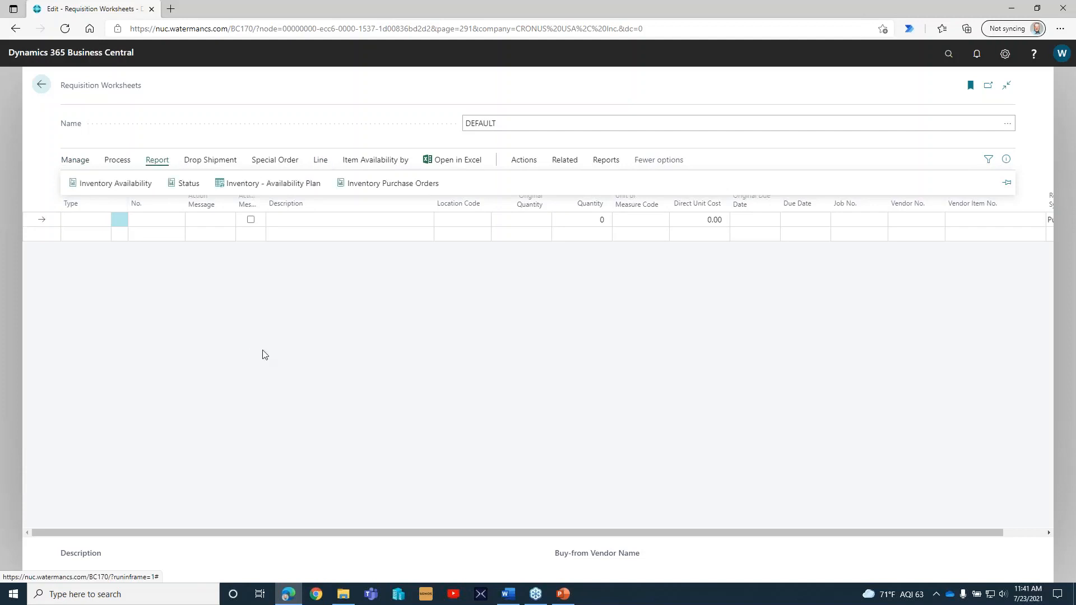
click(523, 161)
click(112, 184)
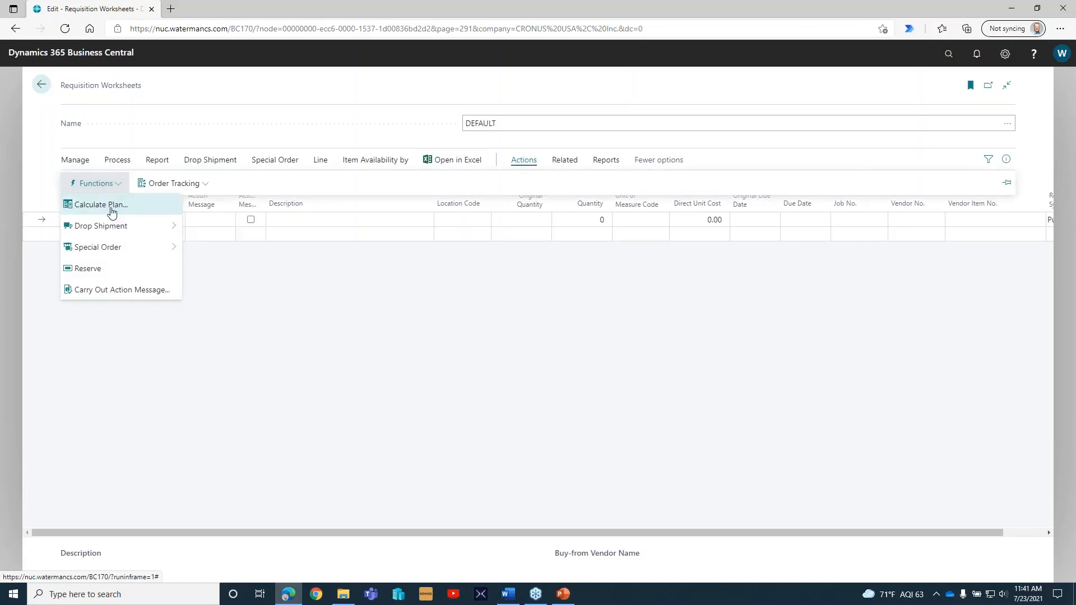
click(111, 211)
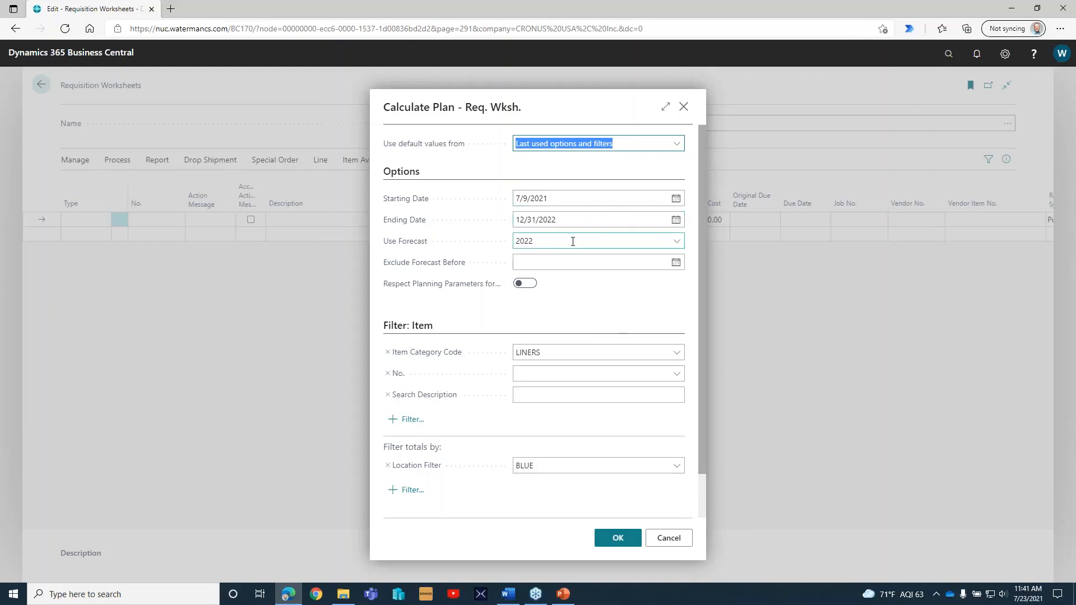
Clear the forecast and the item category filter, keep BLUE as the location filter, and run the plan calculation.
click(478, 242)
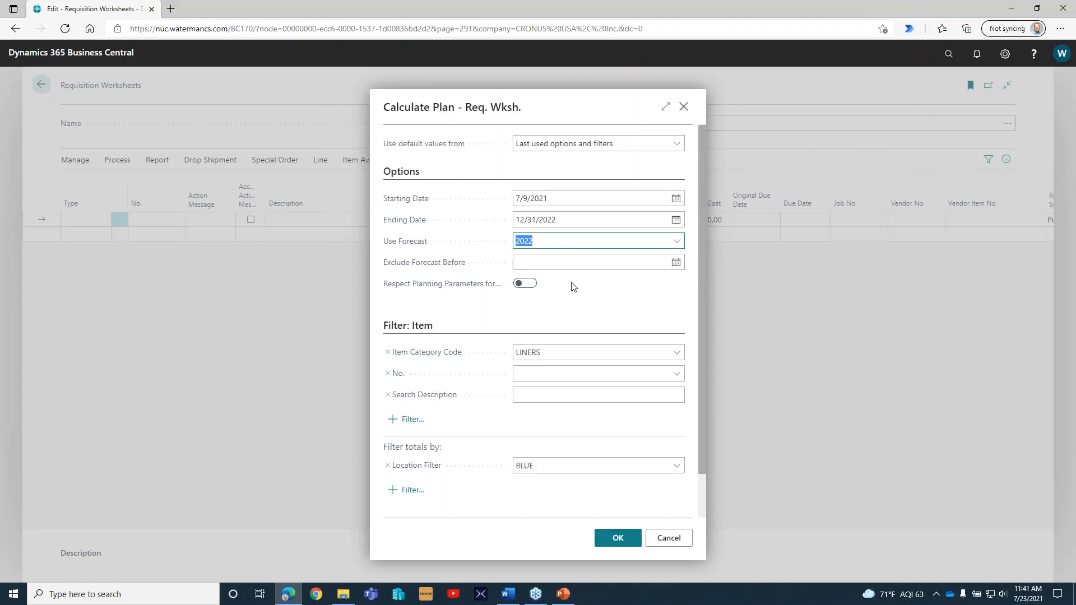
key(BackSpace)
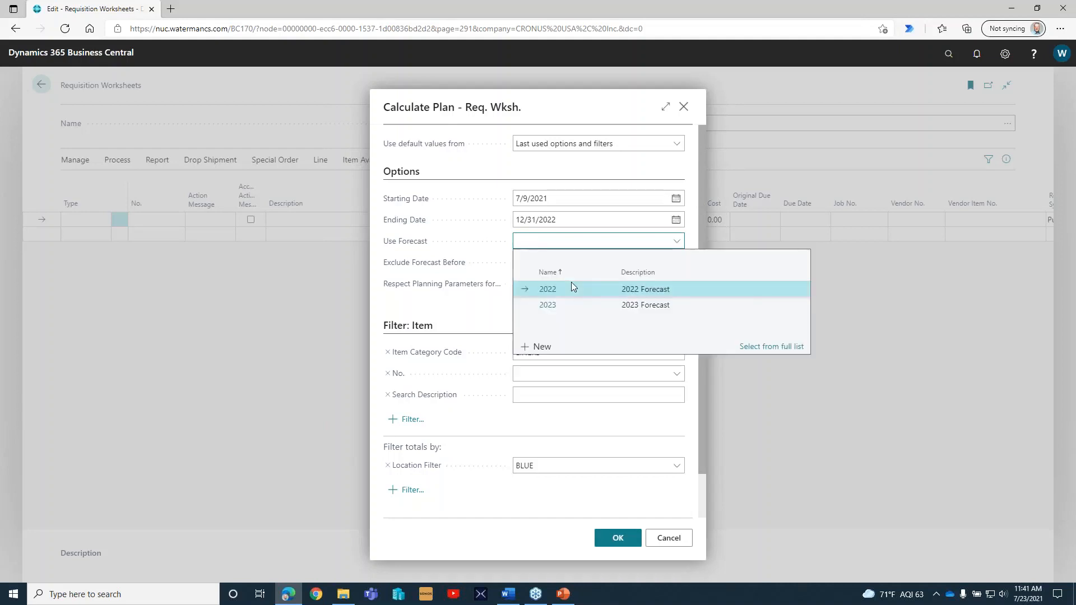
click(487, 311)
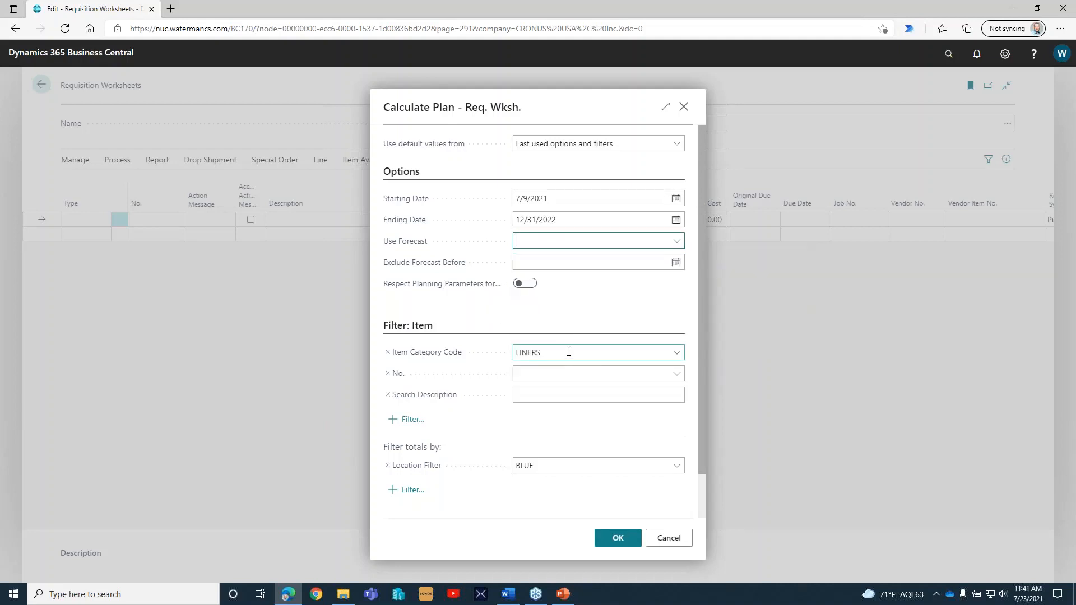
click(568, 351)
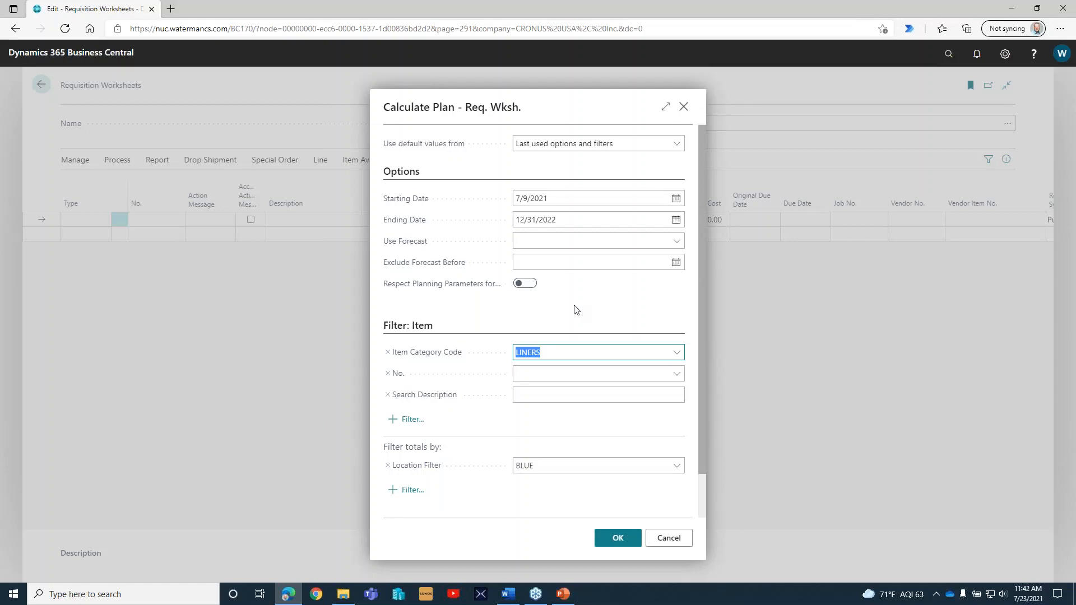
key(BackSpace)
click(567, 465)
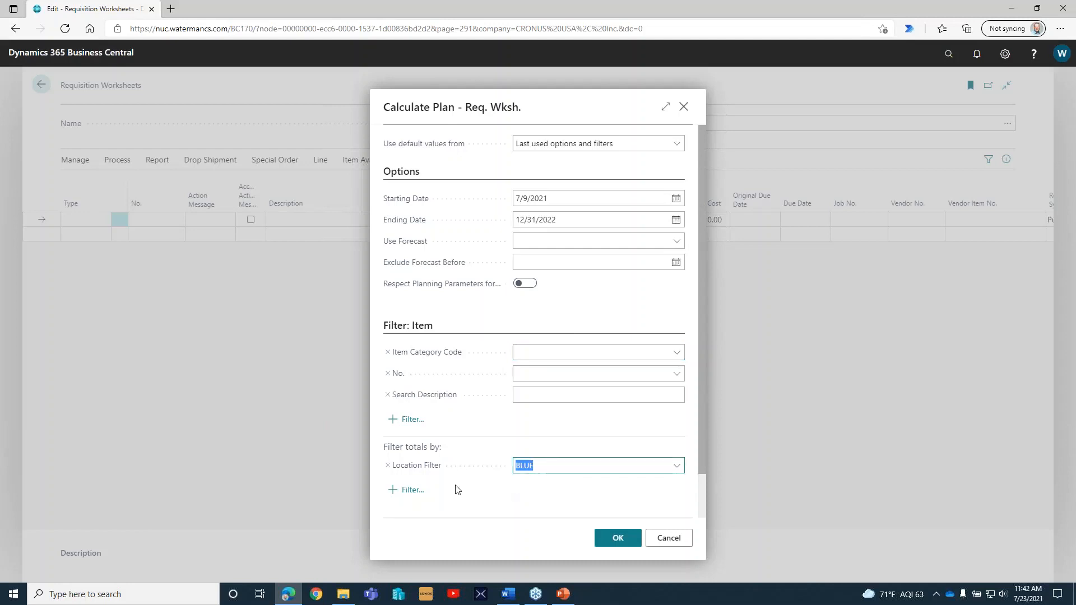
click(562, 521)
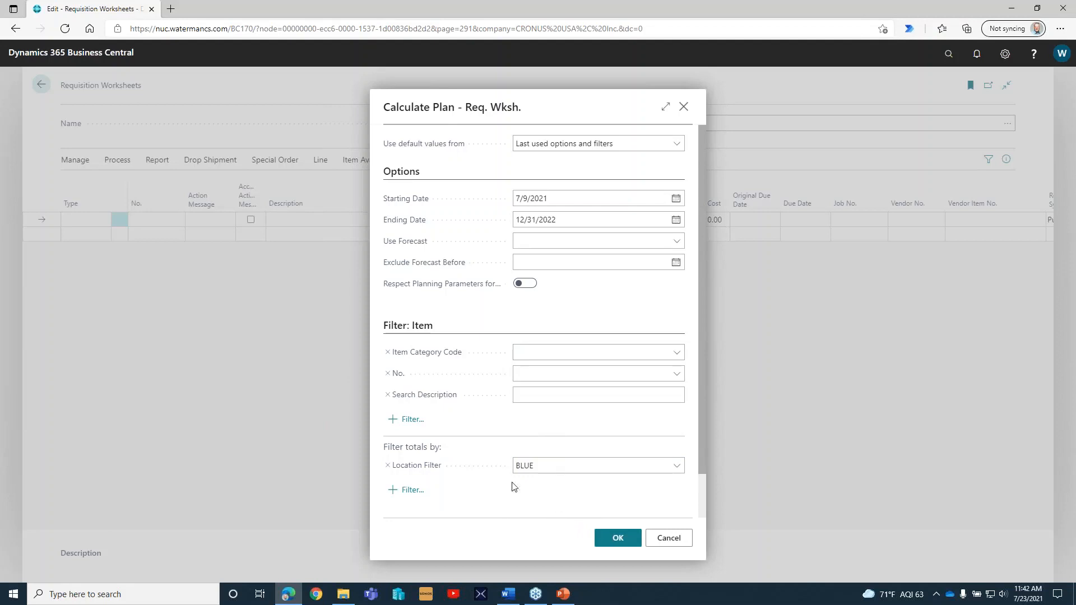
click(604, 541)
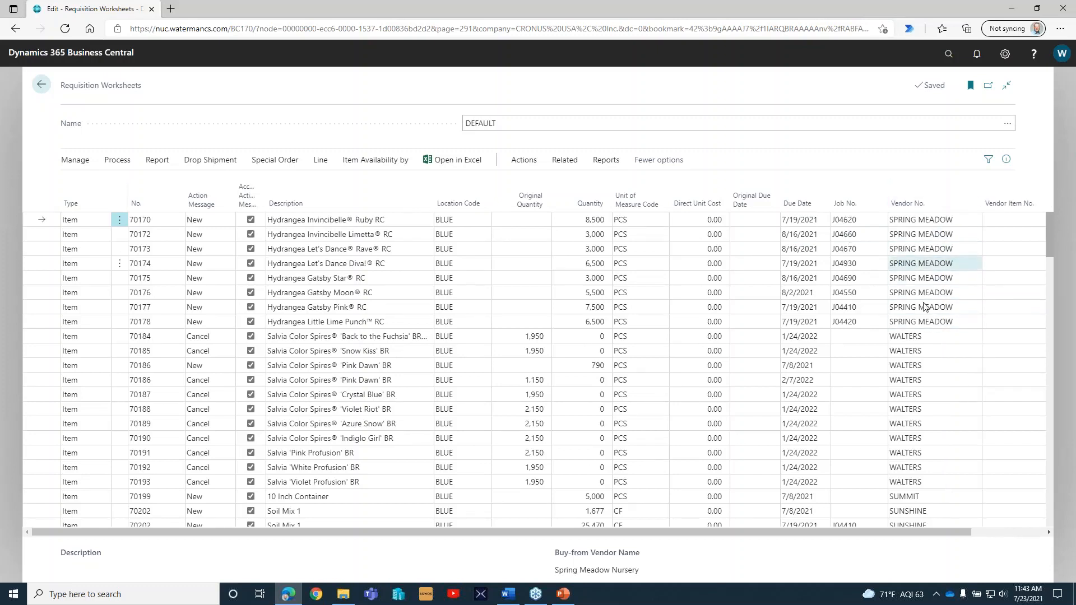
Examine the calculated requisition lines, comparing quantities and New or Cancel action messages across the whole worksheet.
click(596, 252)
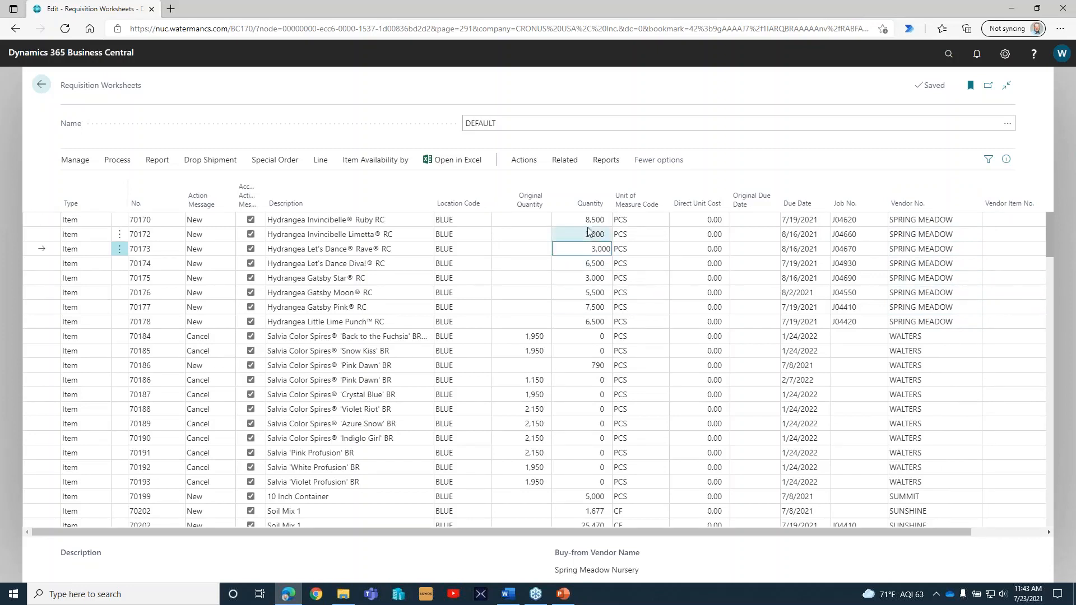
click(587, 219)
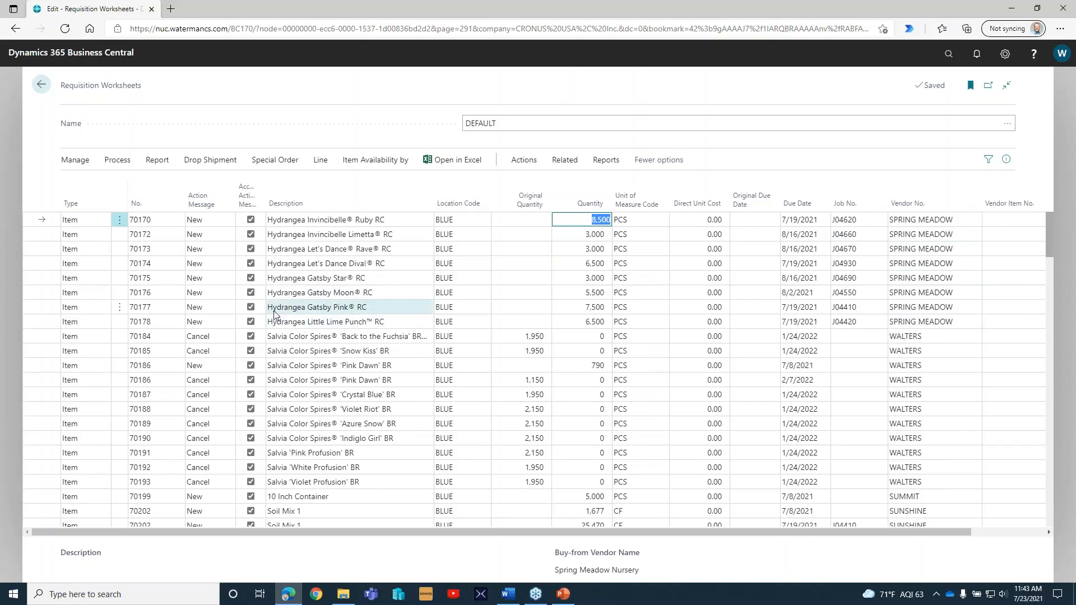
click(213, 224)
click(210, 242)
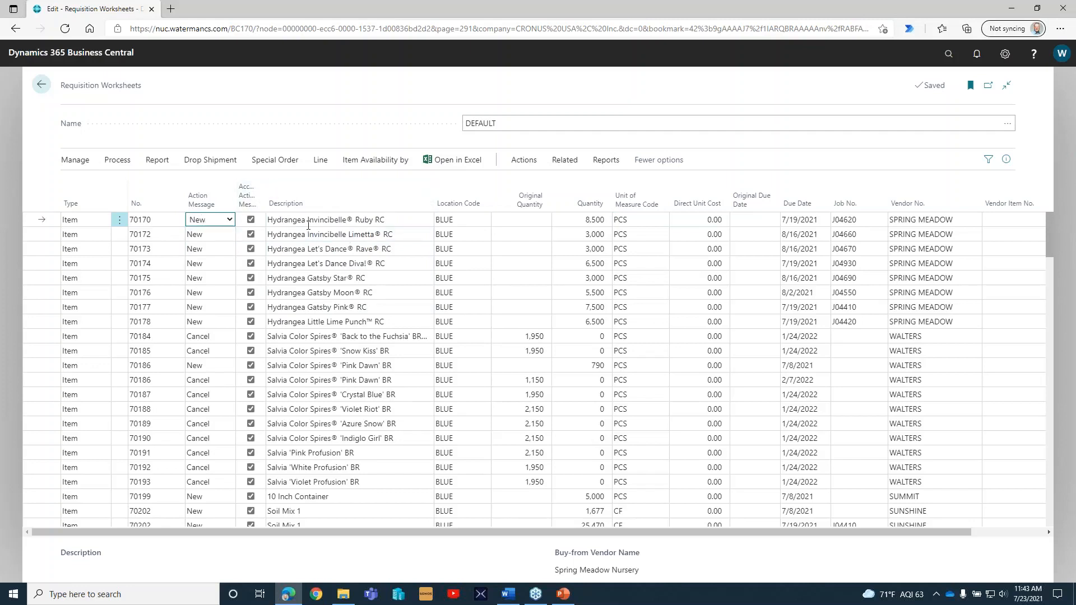
click(209, 337)
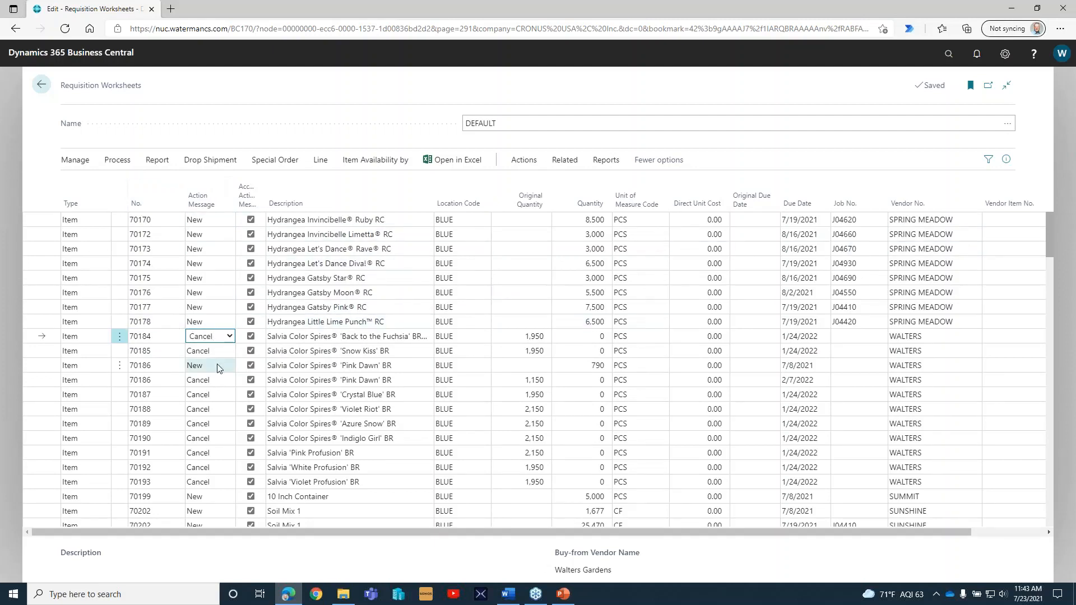
scroll(218, 374, down, 5)
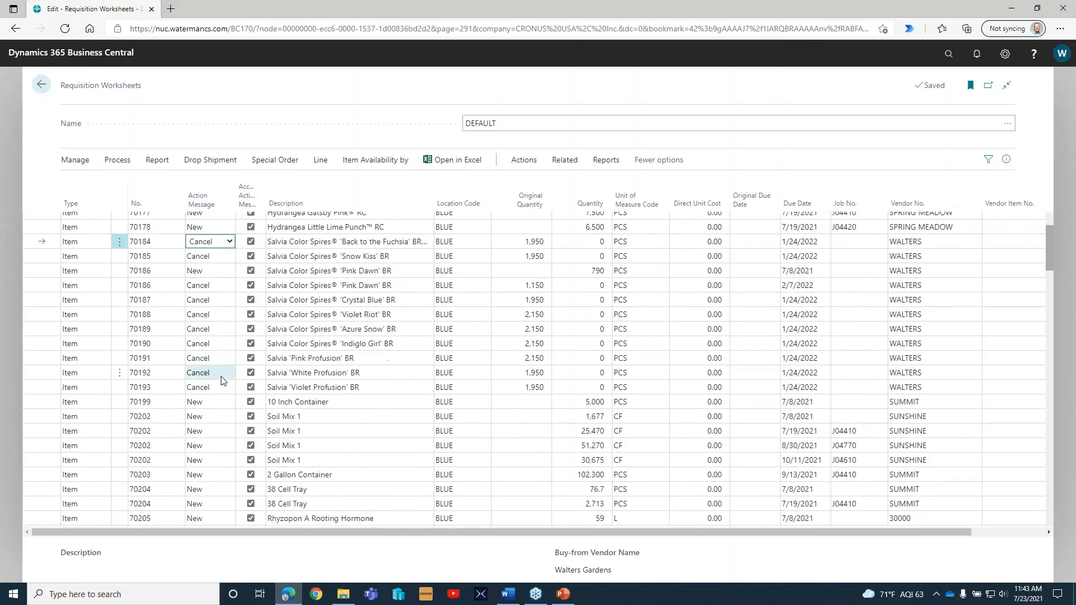
scroll(221, 381, down, 8)
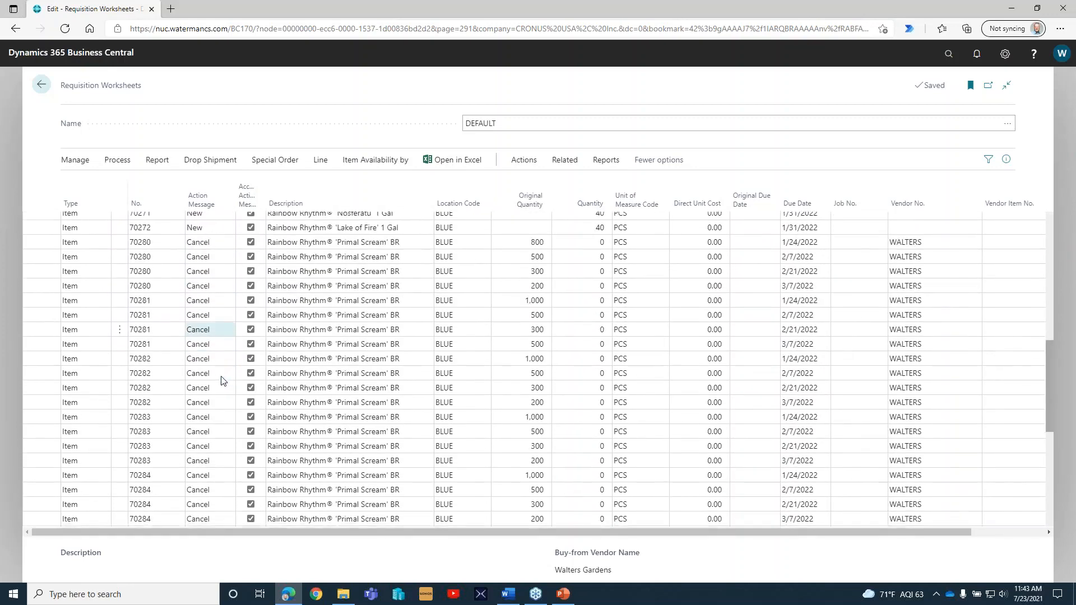
scroll(221, 381, down, 2)
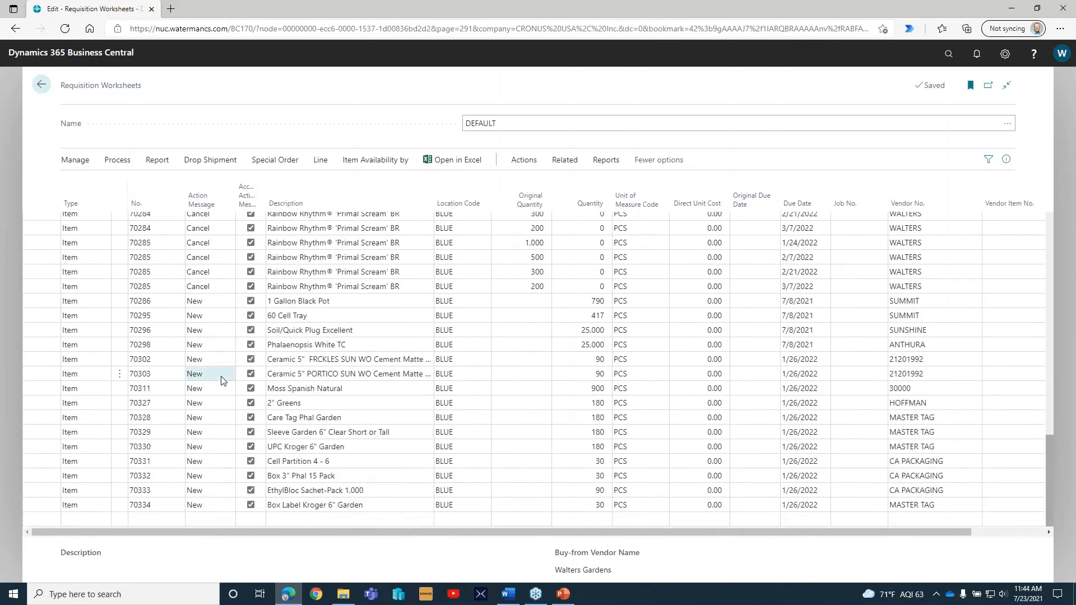